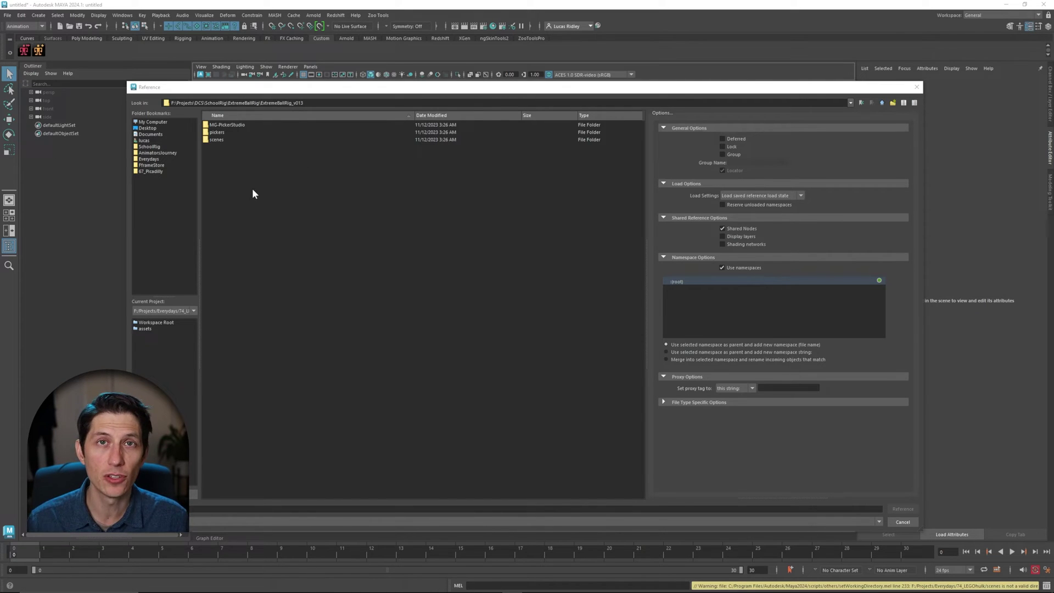
- Reference ExtremeBallRig_v013.mb from the rig's scenes folder into the scene and dismiss its credit notice
double_click(218, 139)
left_click(239, 125)
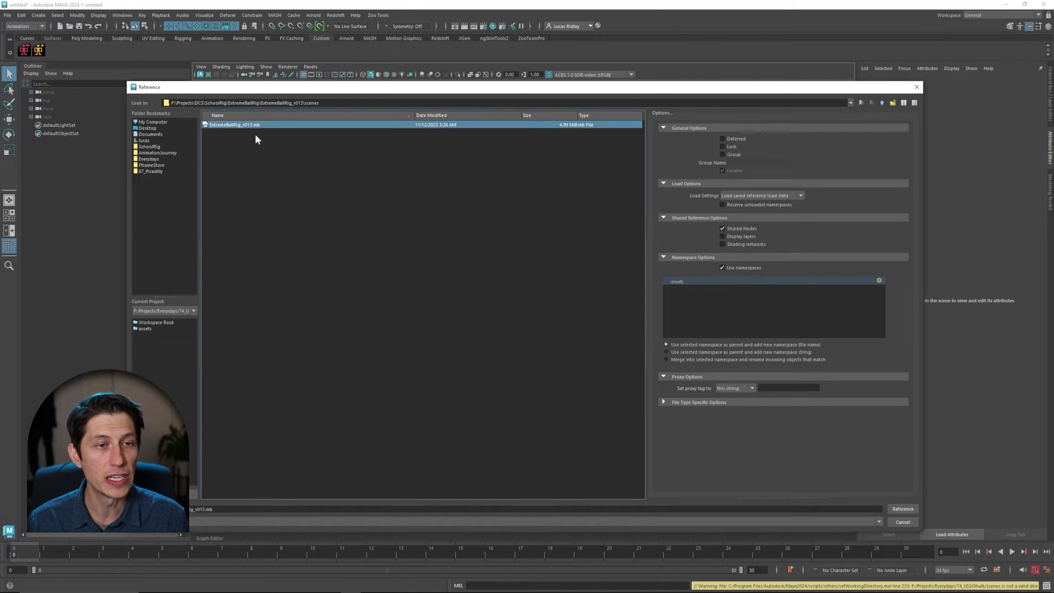
left_click(902, 509)
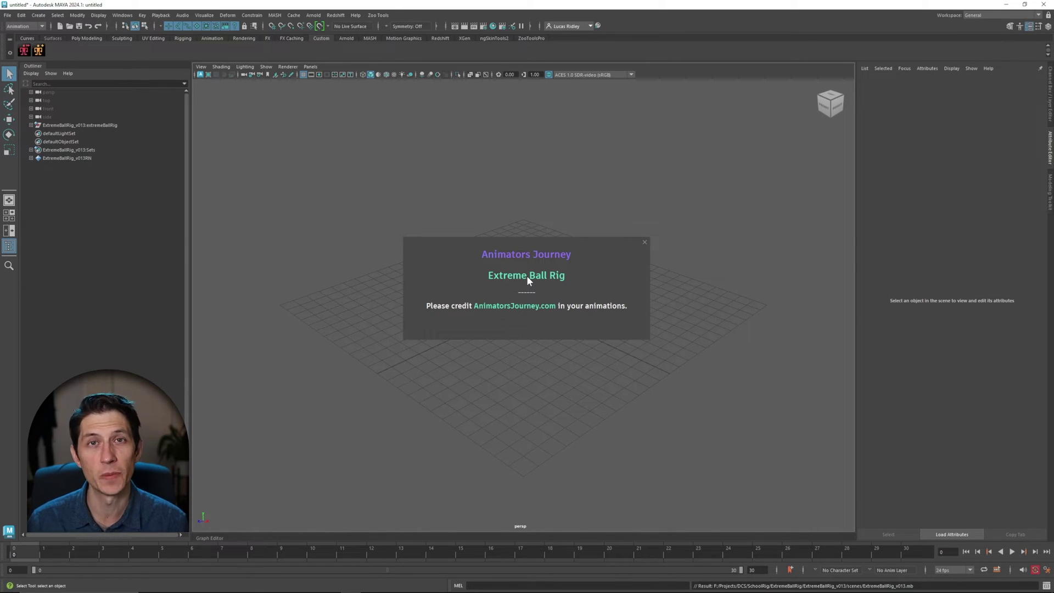
left_click(645, 243)
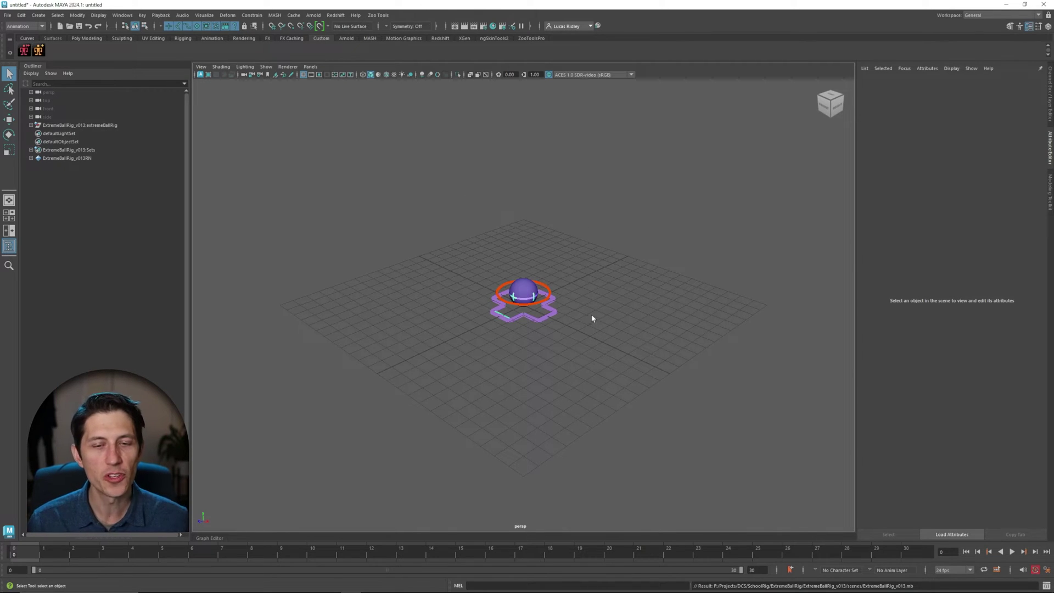
- Set the Viewport 2.0 default light intensity to 1 and close the renderer settings
right_click_drag(505, 307, 567, 330, "alt")
left_click_drag(567, 330, 591, 344, "alt")
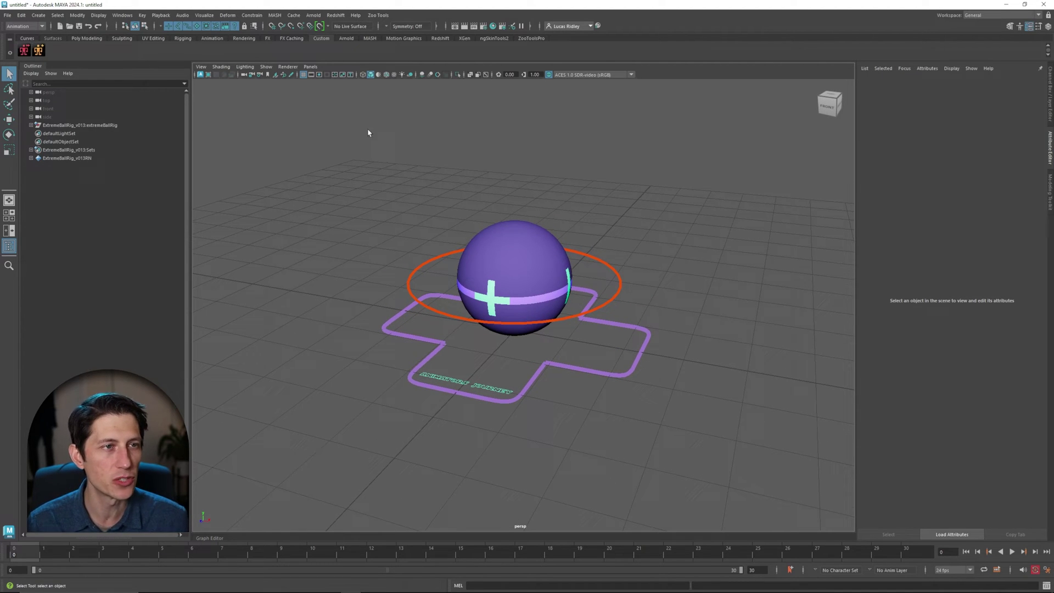
left_click(290, 67)
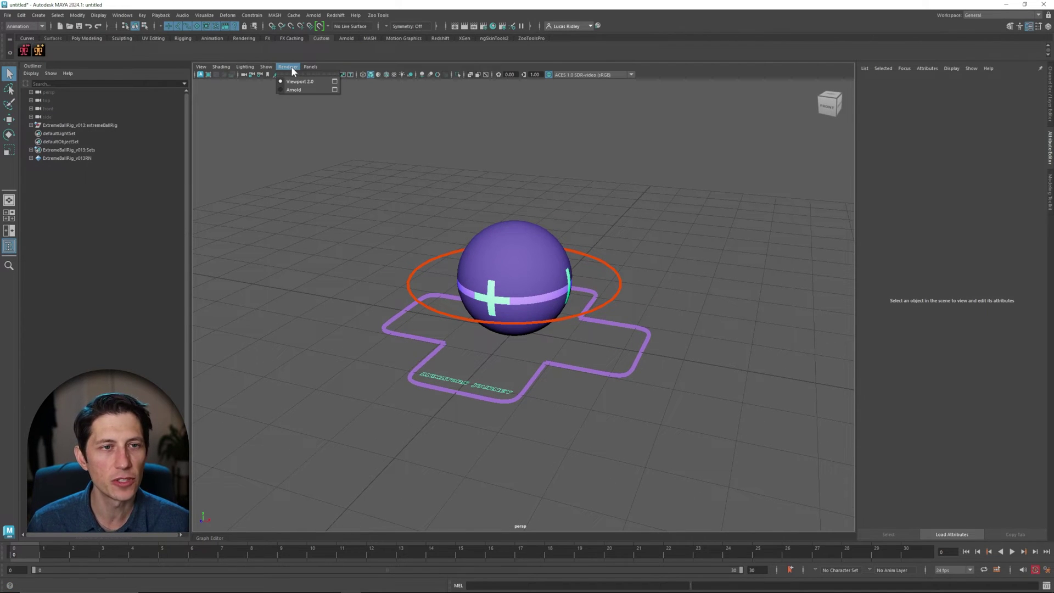
left_click(335, 83)
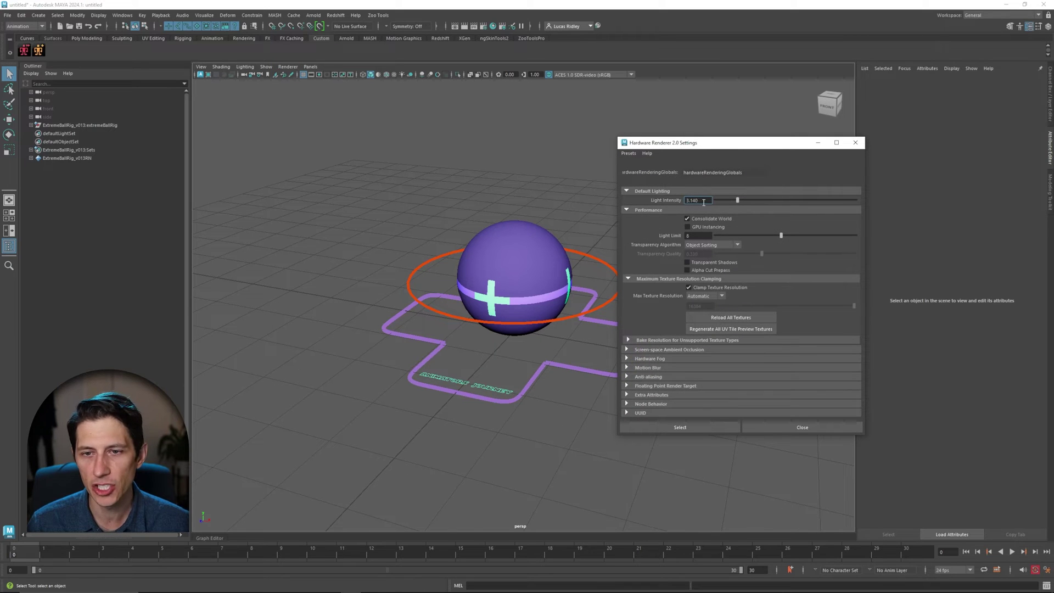
left_click_drag(702, 201, 668, 203)
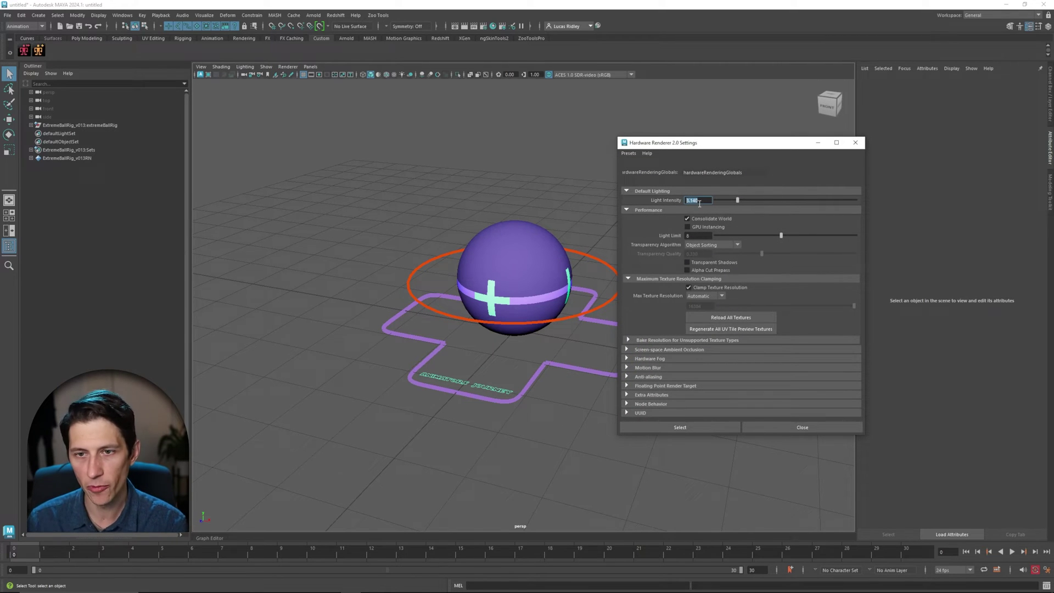
type("1")
key("Return")
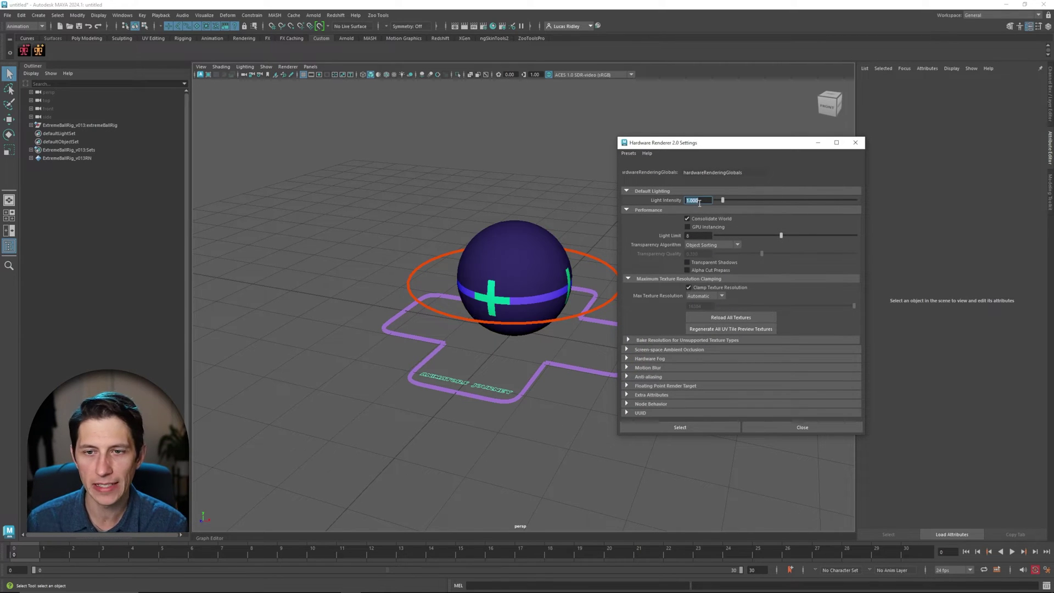
left_click(855, 143)
- Test-move the ball with its outer ring control and undo the move
mouse_move(483, 324)
left_mouse_down("alt")
mouse_move(445, 326)
mouse_move(485, 328)
left_mouse_up("alt")
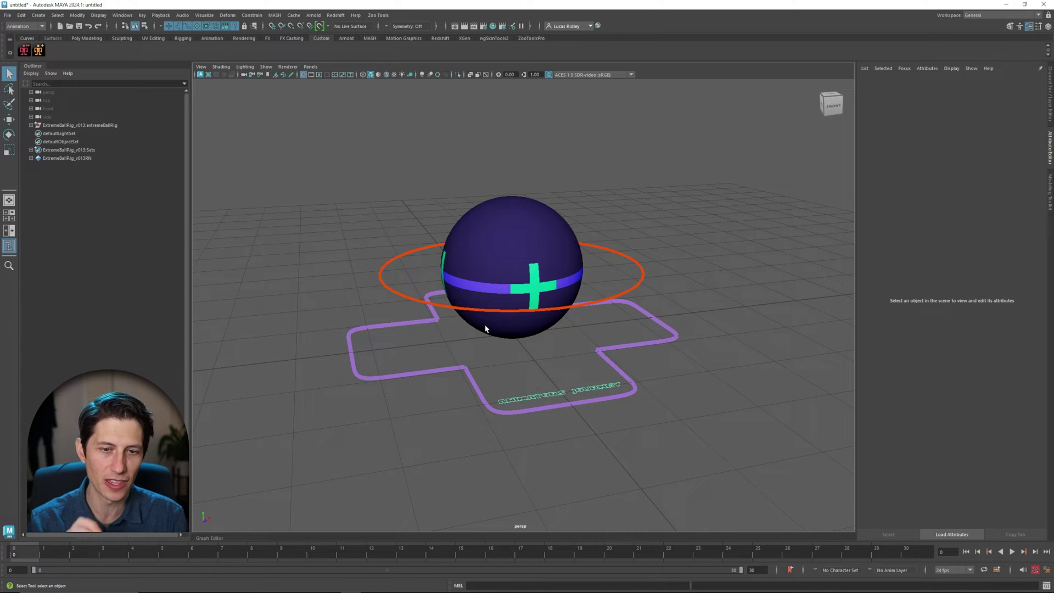
left_click_drag(459, 313, 436, 282, "alt")
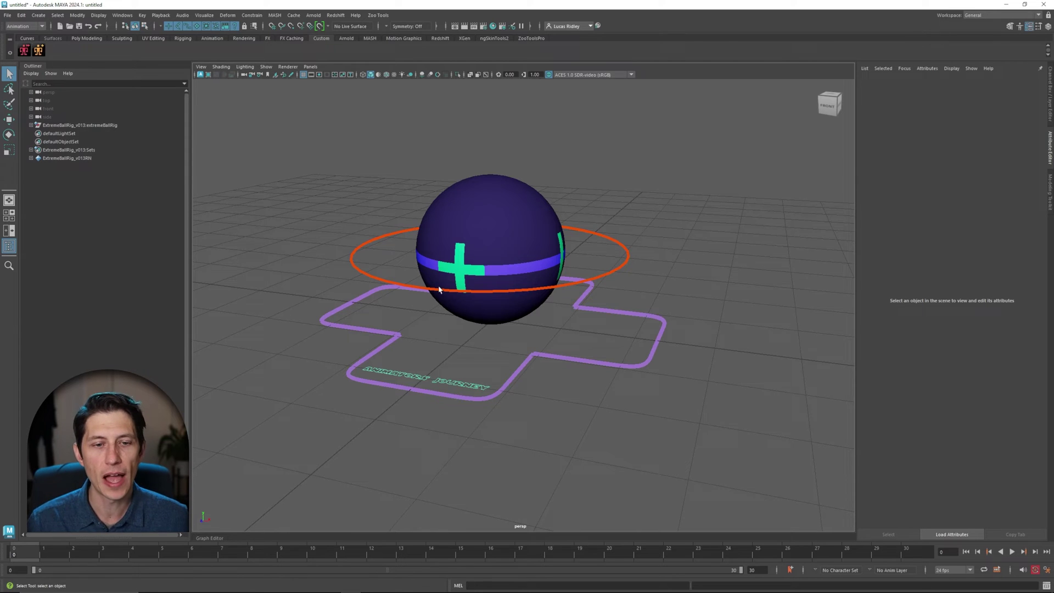
left_click_drag(439, 288, 461, 282, "alt")
left_click_drag(364, 230, 411, 268)
key("w")
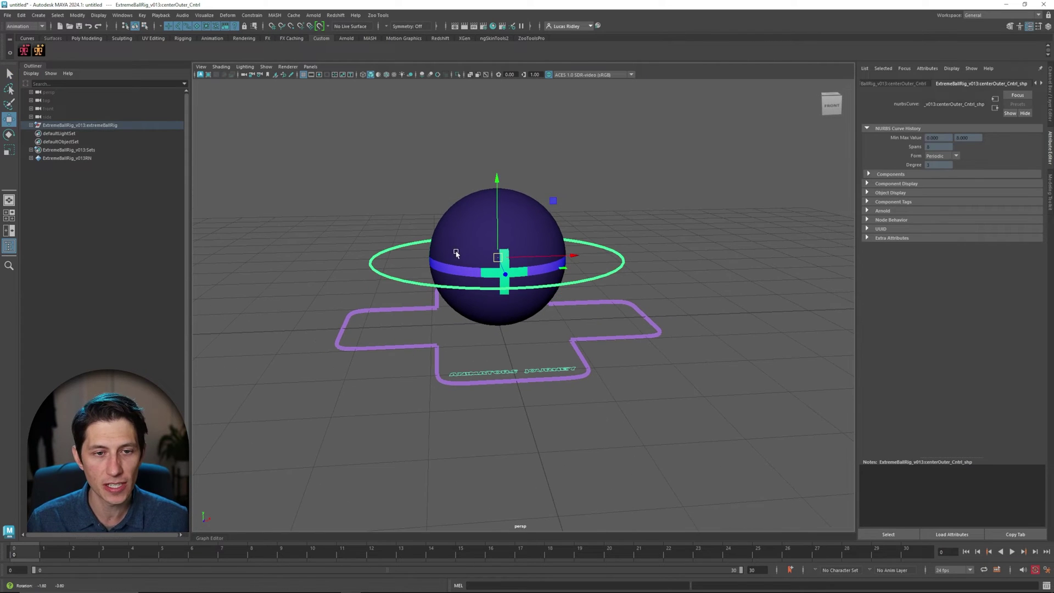
left_click_drag(489, 263, 455, 196)
key("ctrl+z")
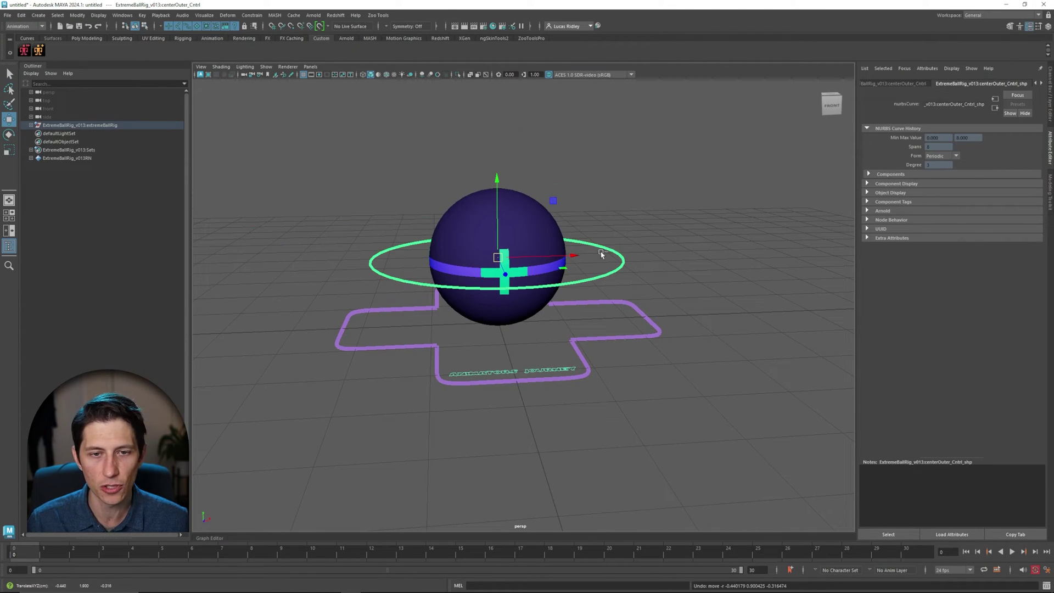
left_click_drag(561, 270, 550, 271, "alt")
middle_click_drag(525, 254, 543, 283, "alt")
left_click_drag(543, 282, 536, 289, "alt")
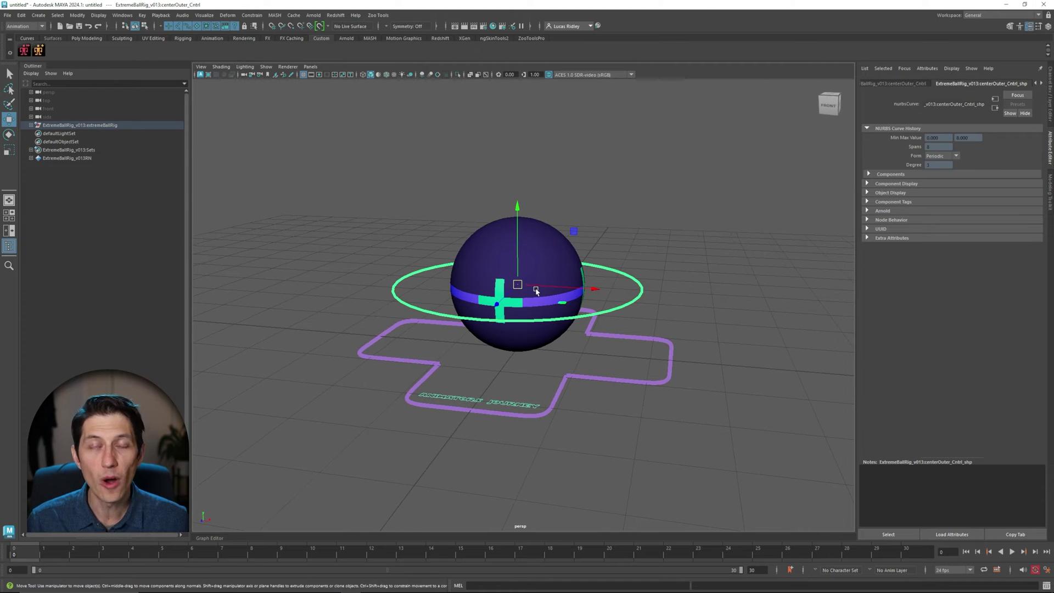
left_click_drag(465, 303, 453, 290, "alt")
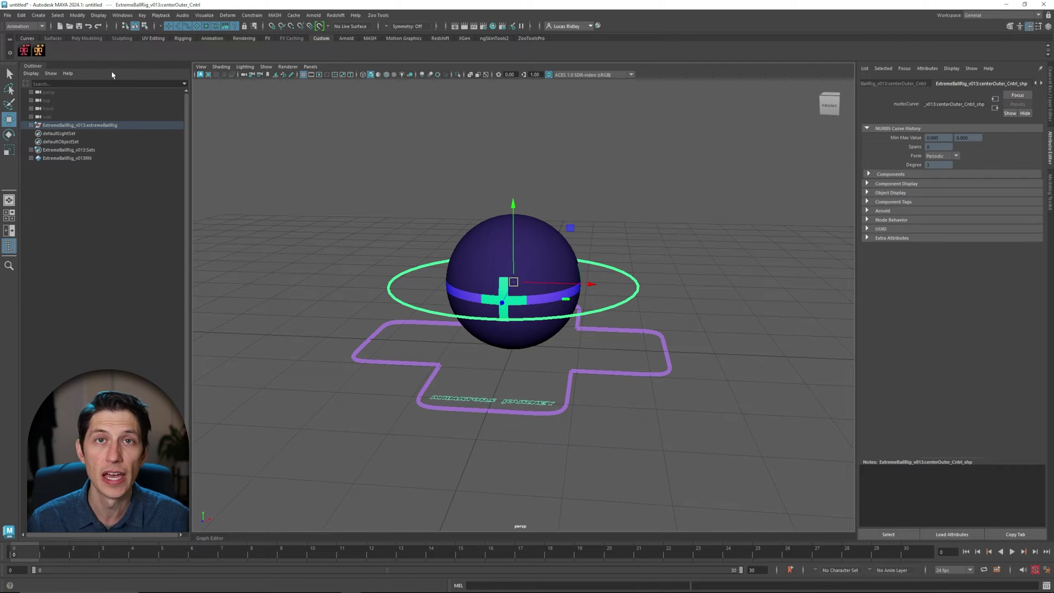
- Launch MG-PickerStudio, place its window over the viewport, and bring up its picker file browser
left_click(25, 52)
left_click_drag(192, 63, 207, 95)
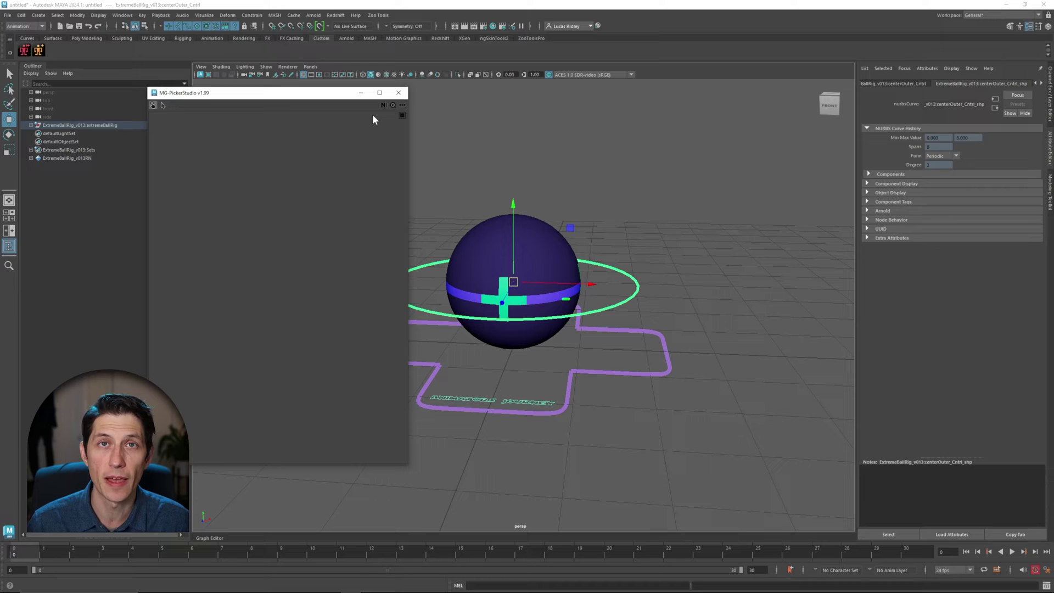
left_click(402, 105)
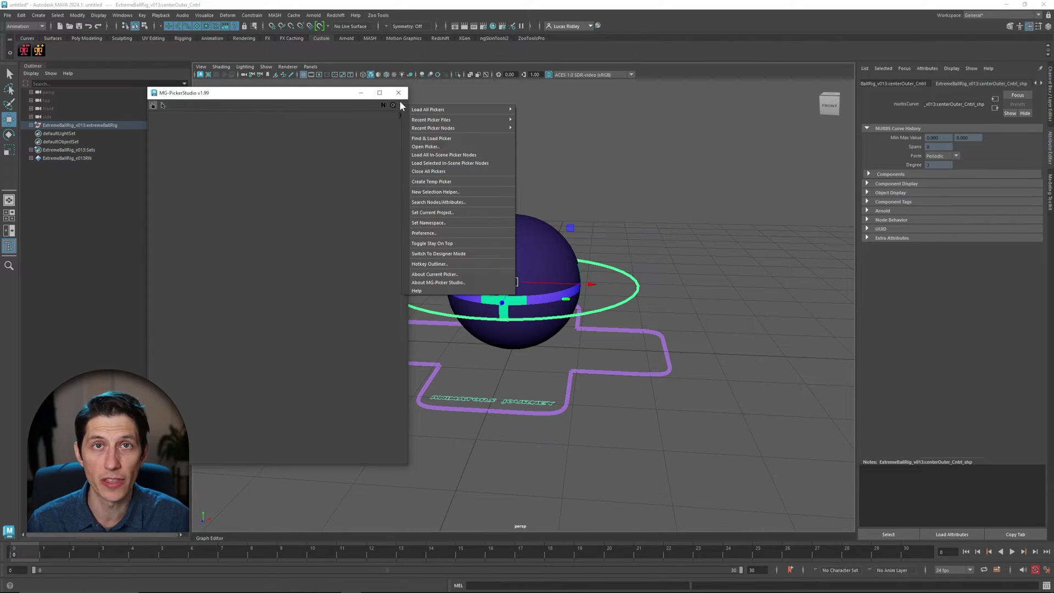
left_click(440, 147)
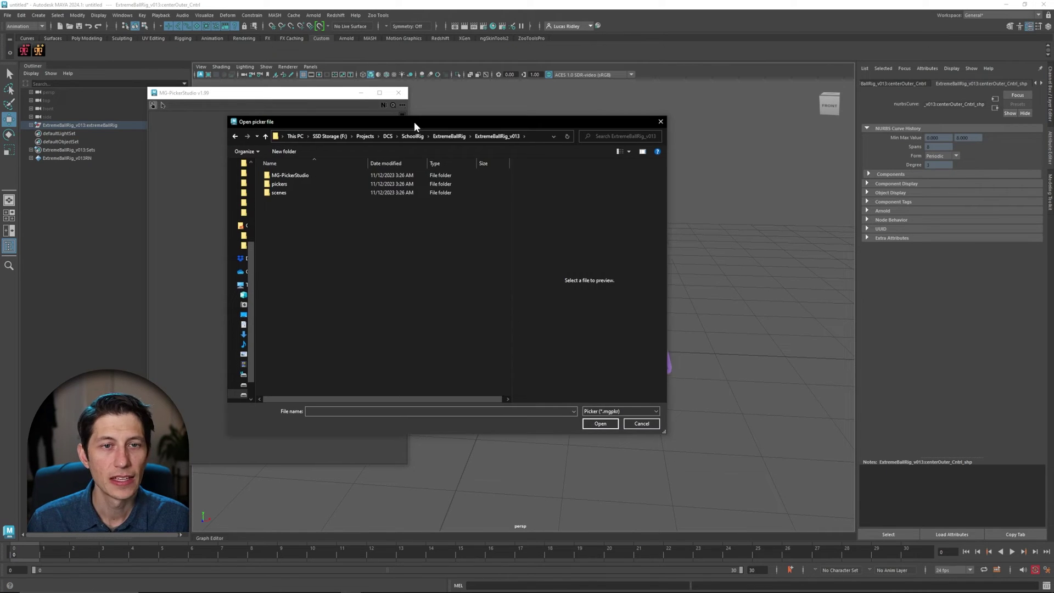
left_click(299, 176)
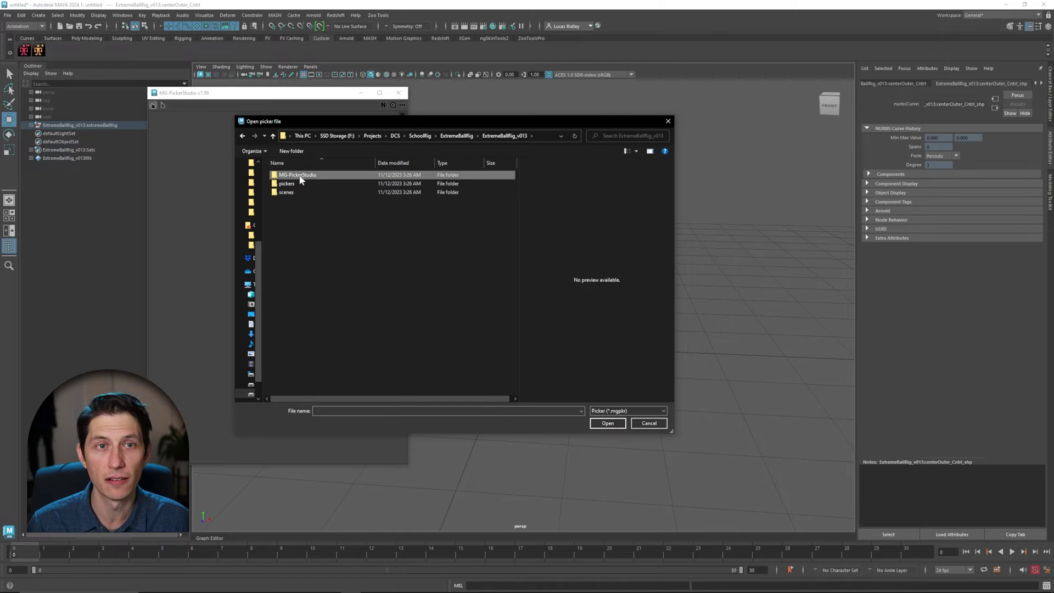
double_click(299, 177)
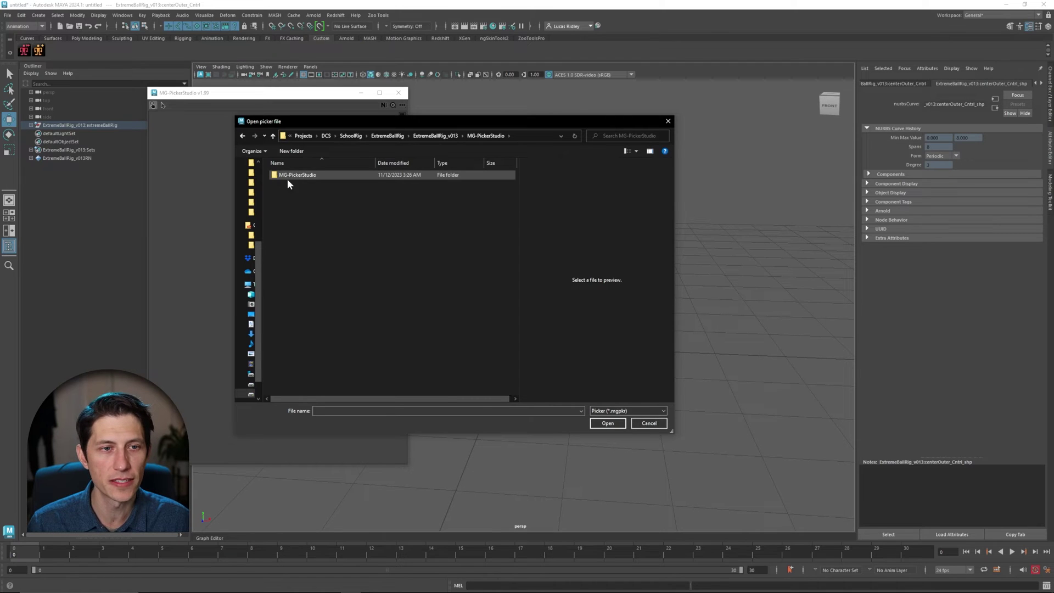
left_click(438, 138)
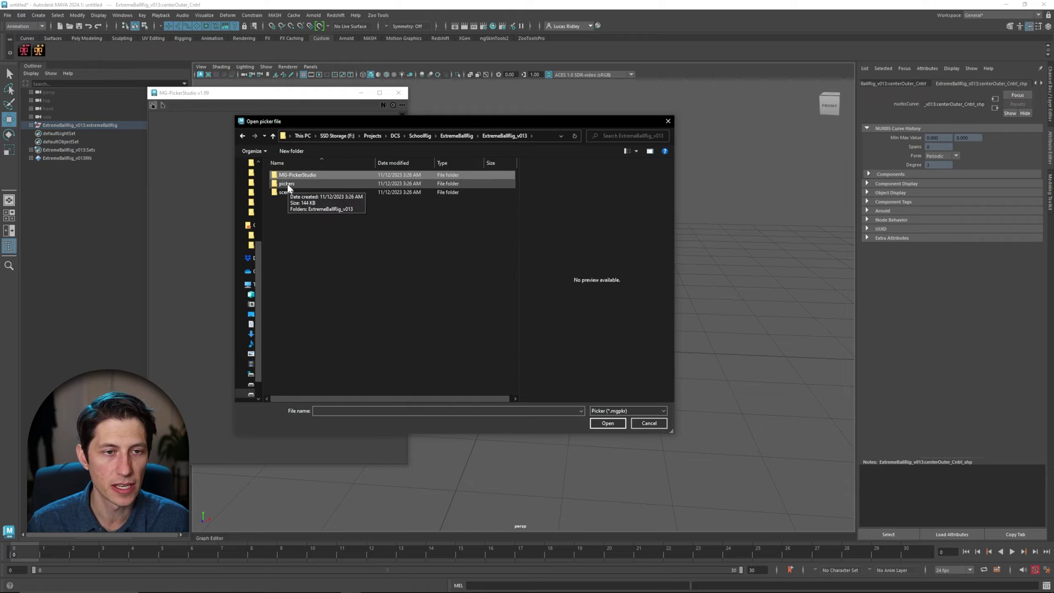
- Load ExtremeBallRig_v013.mgpkr from the ExtremeBallRig_v013 subfolder of the pickers folder
double_click(288, 185)
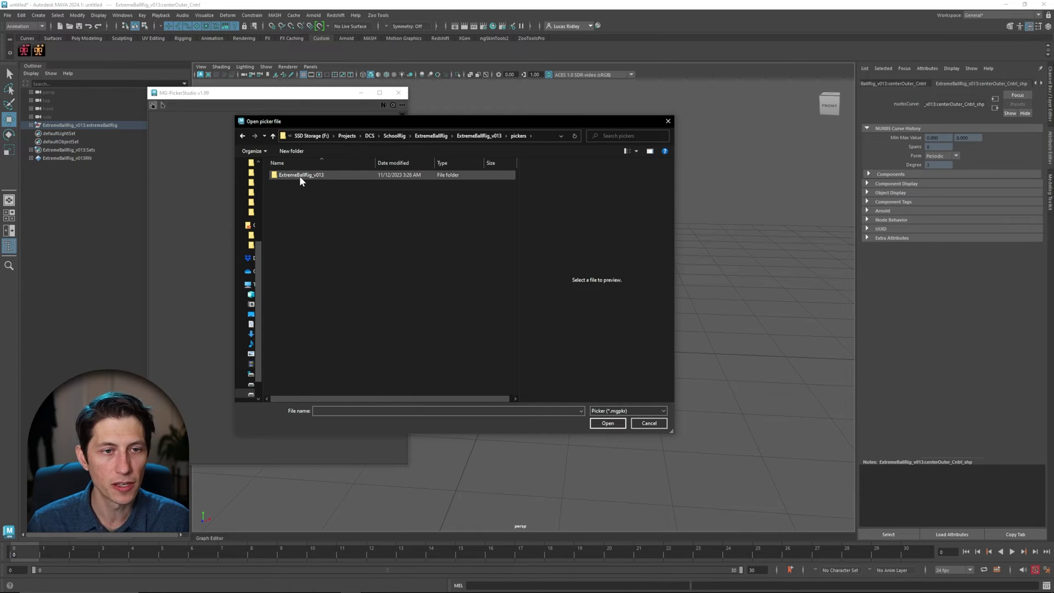
double_click(298, 176)
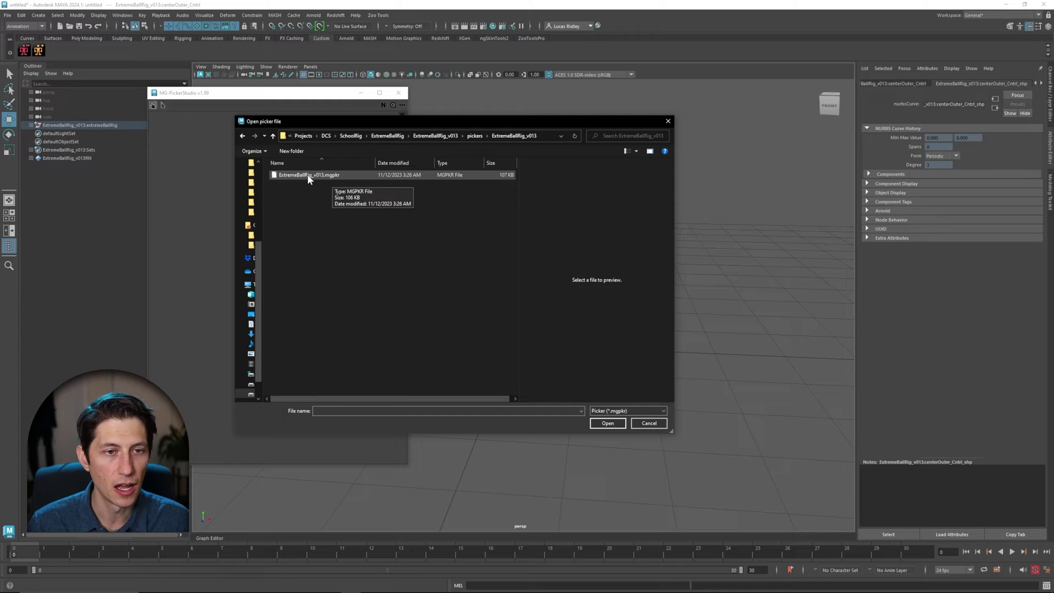
left_click(308, 175)
left_click(612, 421)
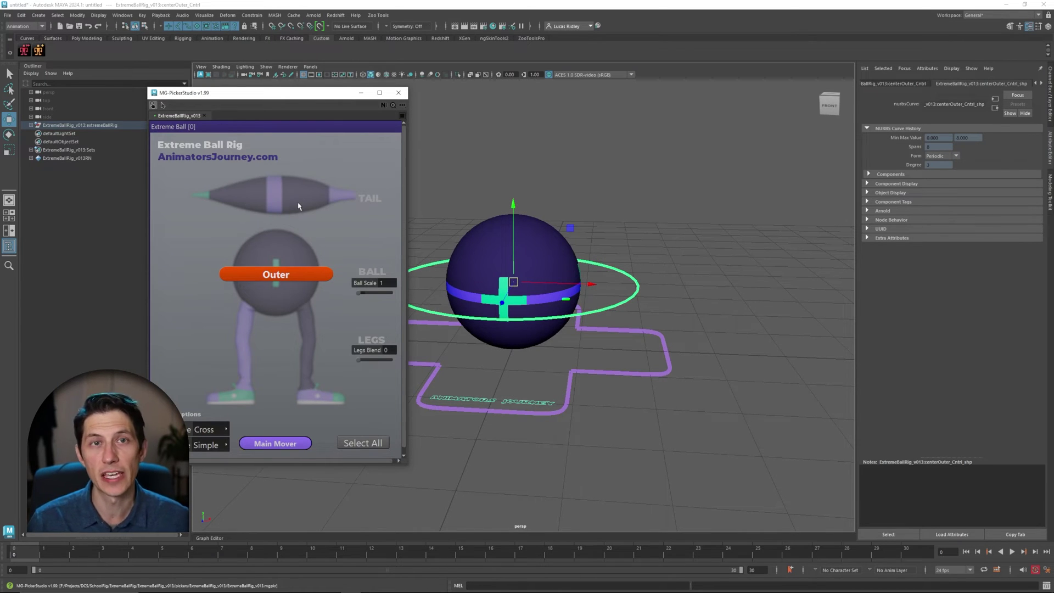
middle_click_drag(277, 273, 298, 247)
scroll(237, 240, "down", 3)
scroll(265, 224, "up", 3)
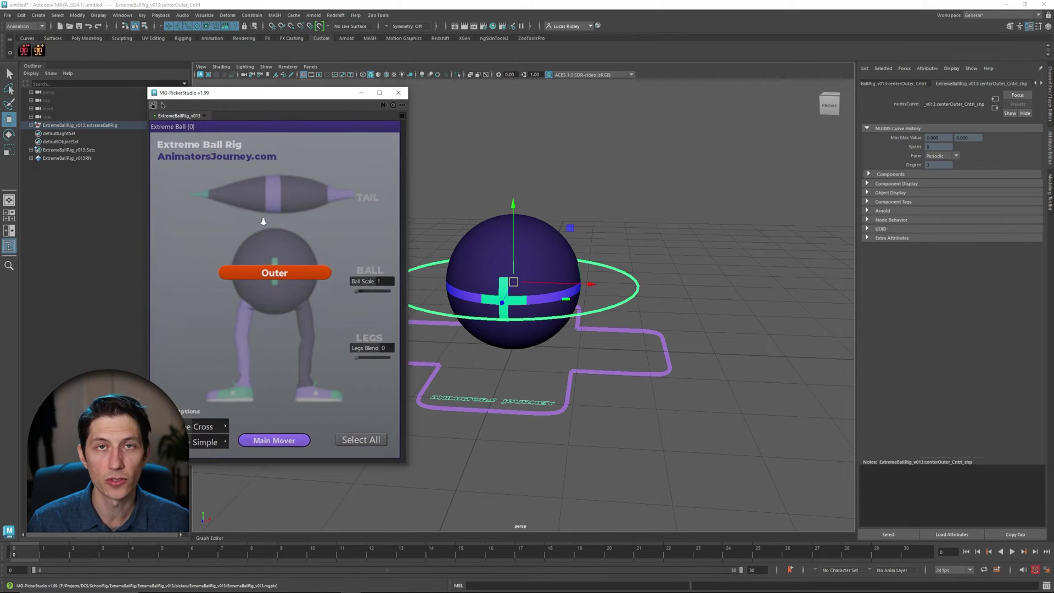
scroll(258, 216, "down", 3)
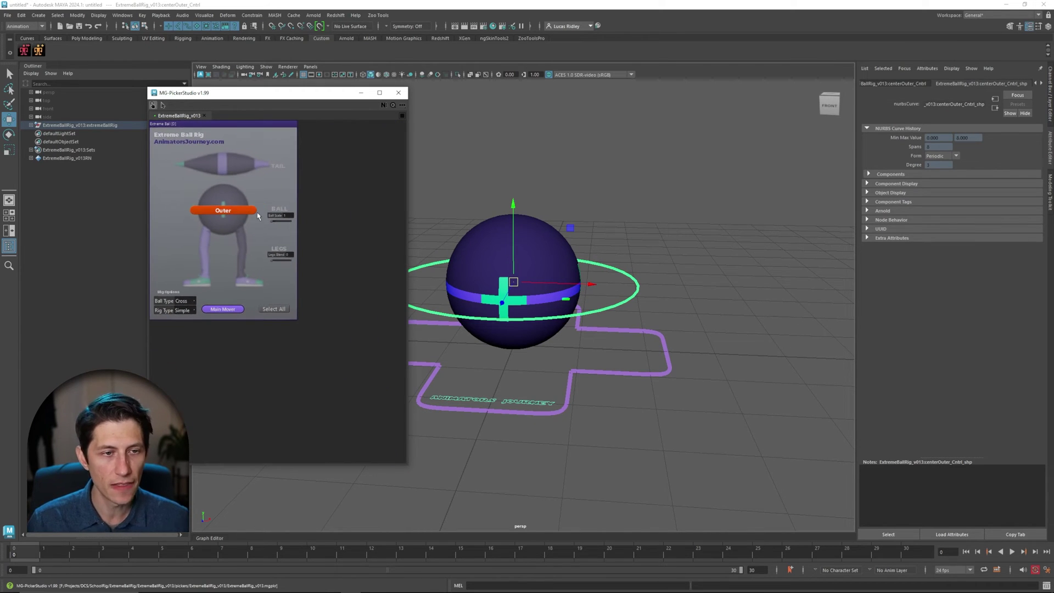
scroll(258, 216, "up", 3)
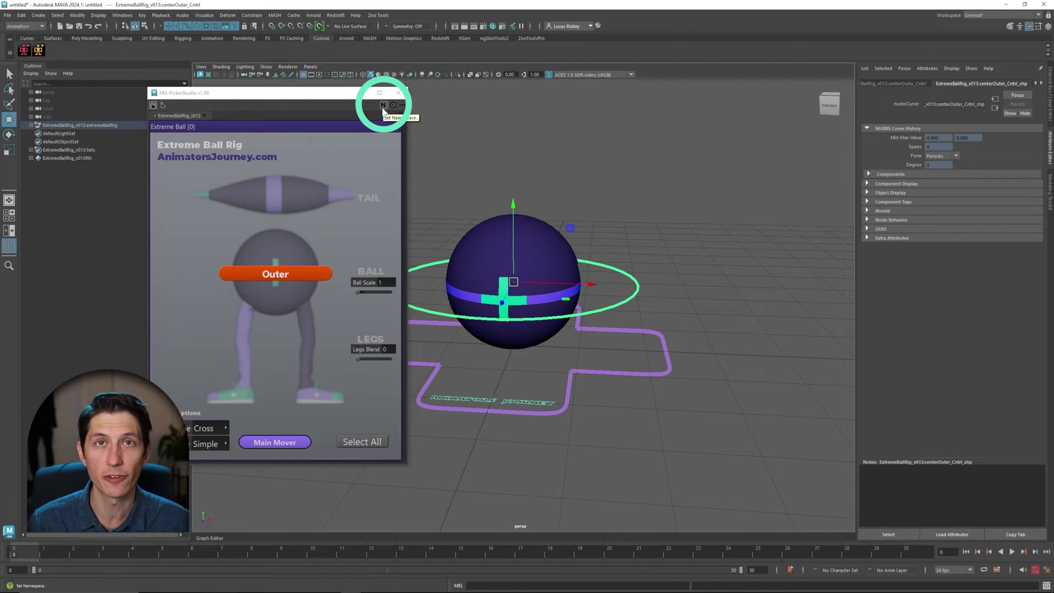
- Set the picker's namespace to ExtremeBallRig_v013 and select the Main Mover control through the picker
left_click(383, 107)
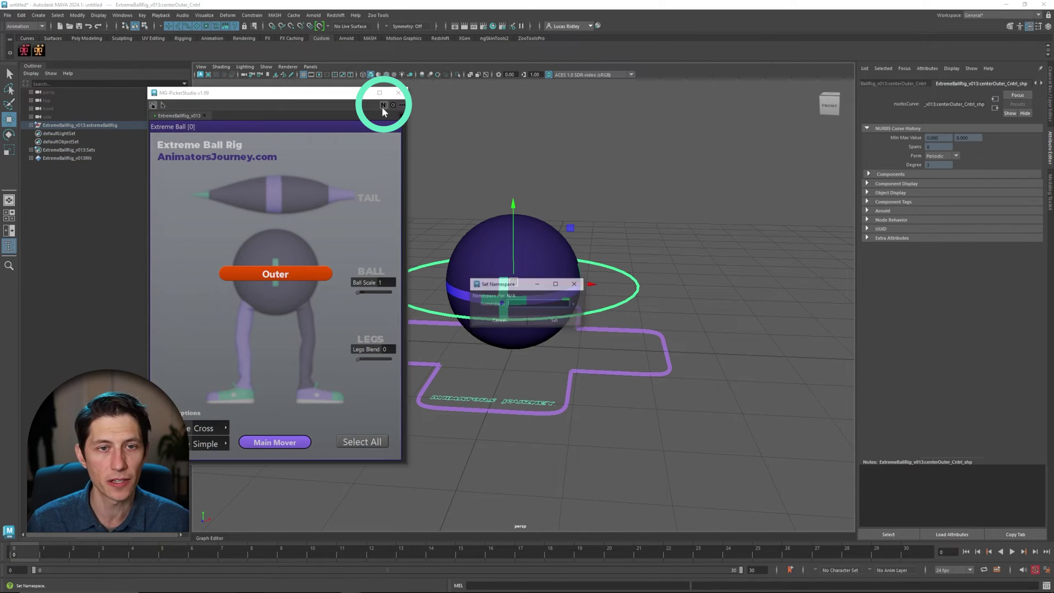
left_click(574, 303)
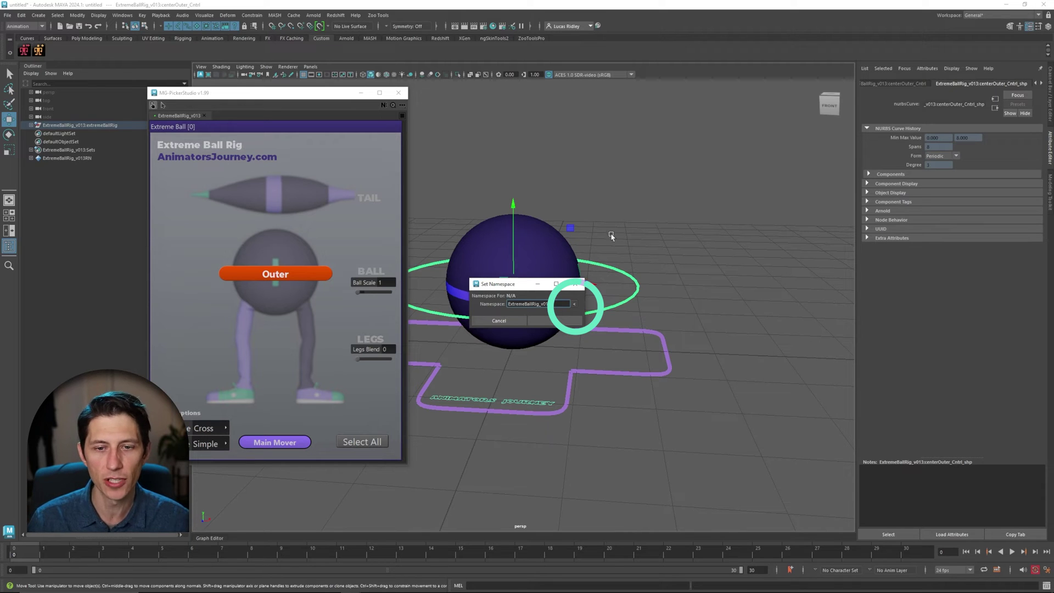
left_click(555, 321)
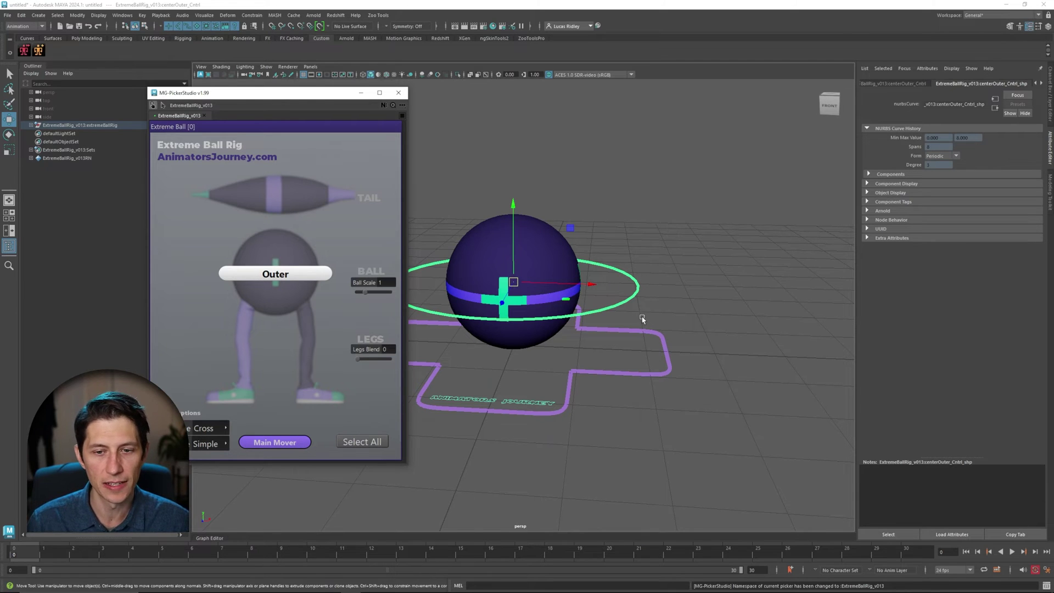
left_click(262, 445)
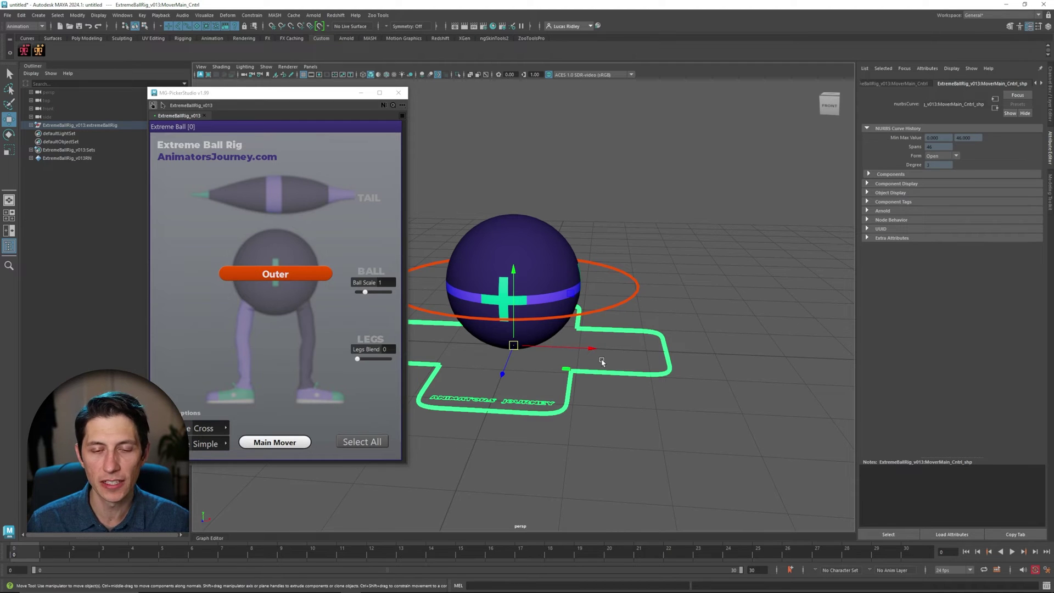
- Move the picker window aside and collapse the Outliner to make room around the ball
left_click_drag(269, 99, 104, 96)
left_click(33, 67)
middle_click_drag(449, 310, 551, 308, "alt")
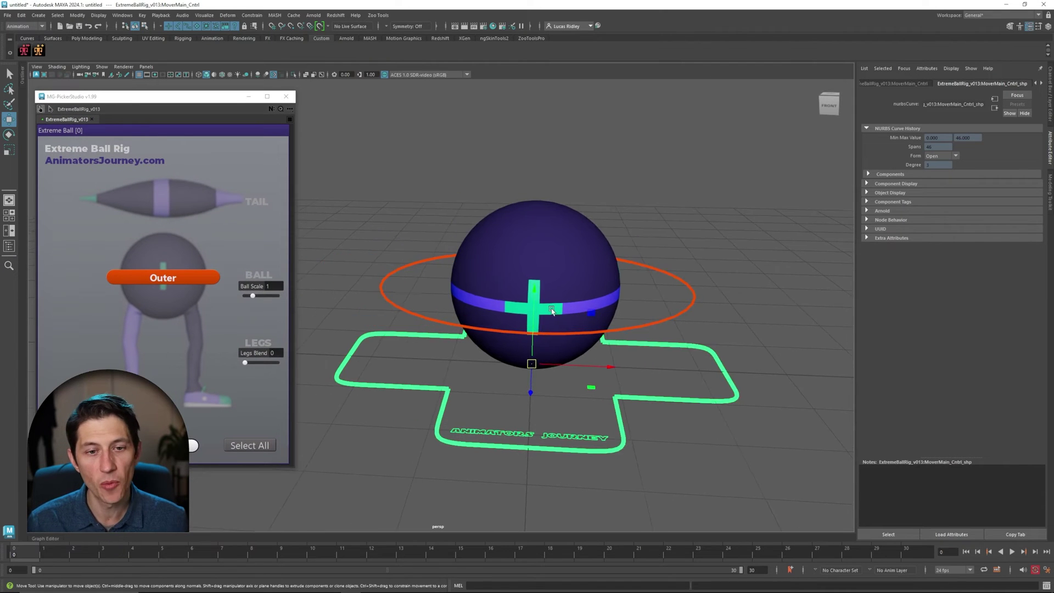
- Hide the rig's control curves in the viewport and clear the selection
scroll(551, 309, "down", 1)
left_click_drag(551, 308, 513, 289, "alt")
middle_click_drag(513, 289, 504, 272, "alt")
key("alt+1")
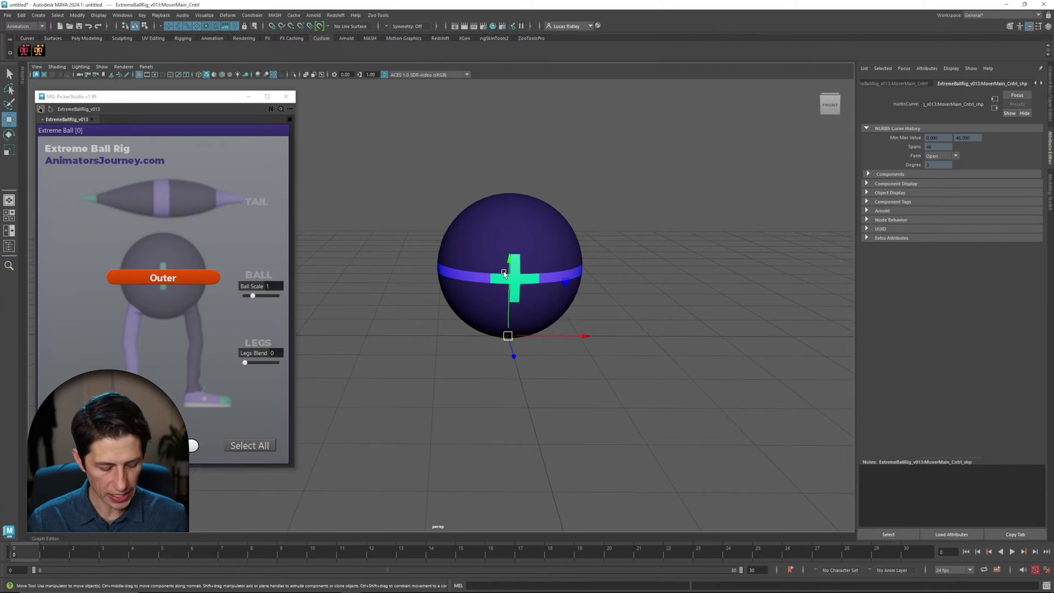
middle_click_drag(564, 333, 560, 336, "alt")
left_click_drag(560, 336, 576, 330, "alt")
left_click(656, 302)
middle_click_drag(598, 339, 589, 346, "alt")
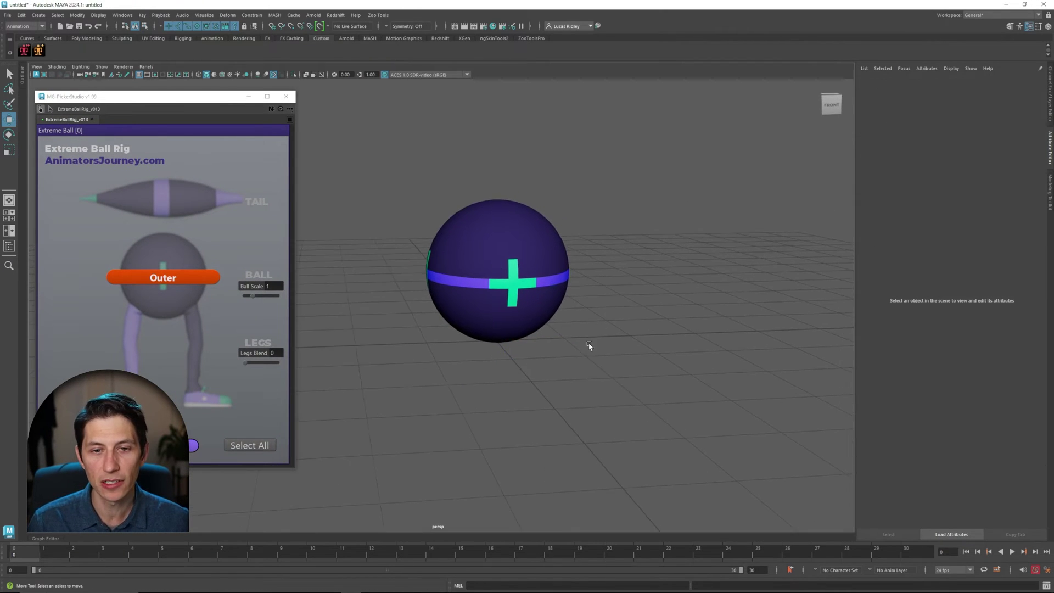
- Select the ball's Outer control through the picker while the control curves are hidden
left_click_drag(589, 346, 593, 334, "alt")
middle_click_drag(594, 333, 588, 381, "alt")
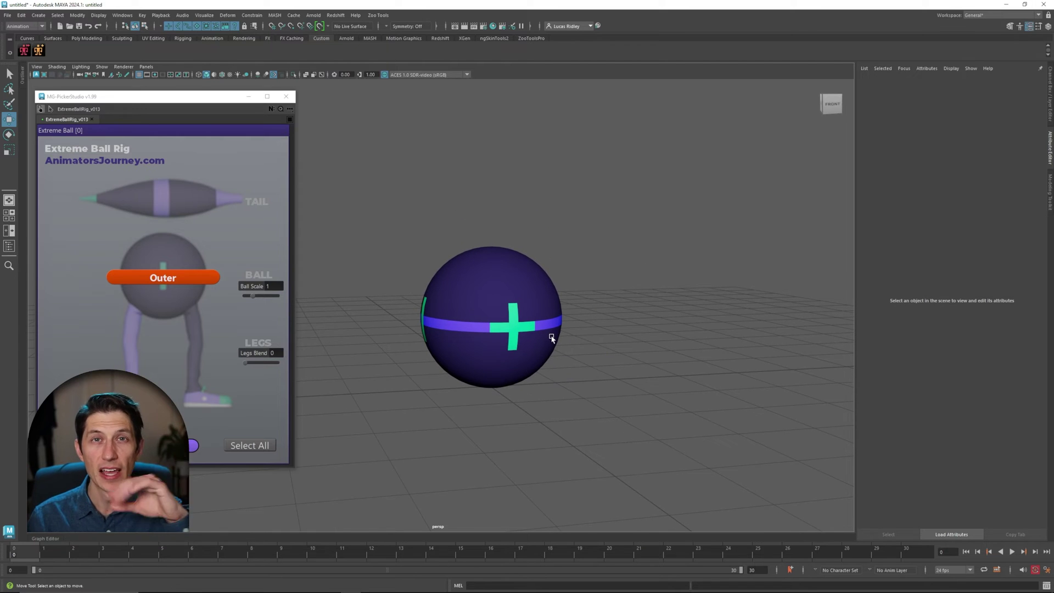
left_click(425, 342)
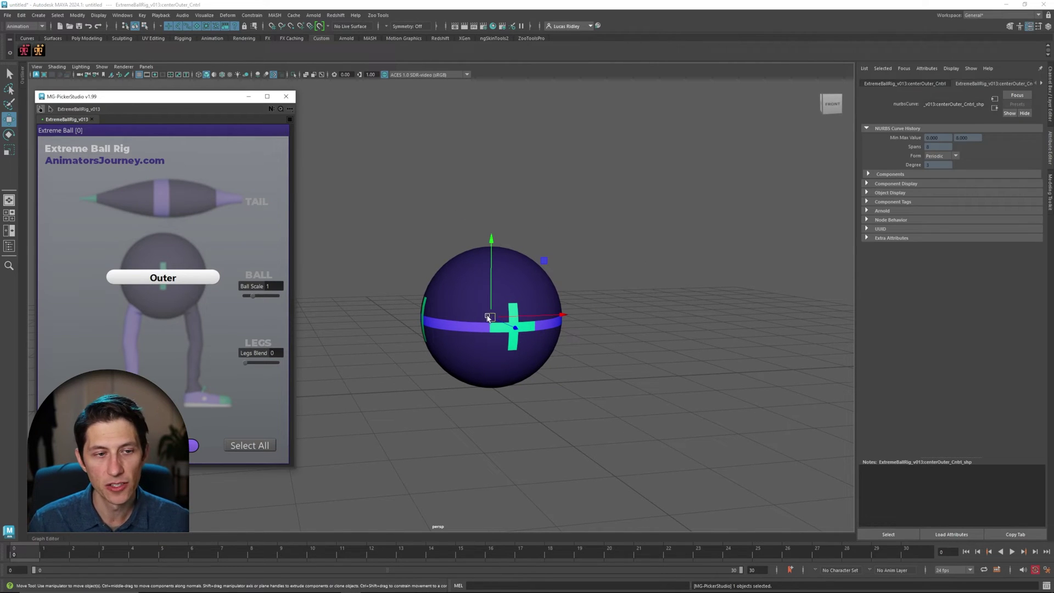
- Try moving the ball with the Outer control and undo the move
left_click_drag(491, 317, 516, 242)
key("ctrl+z")
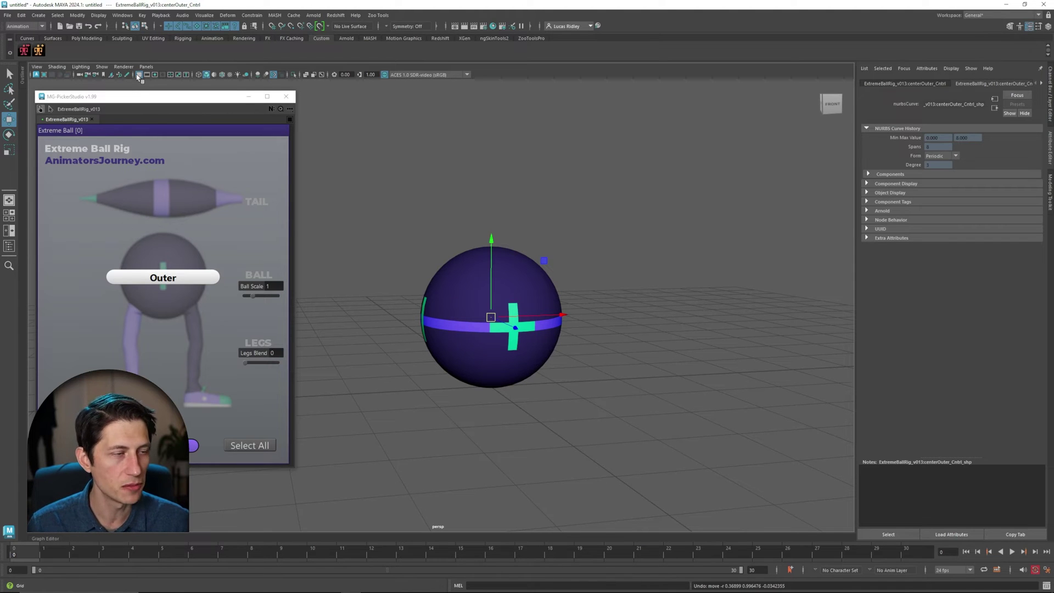
- Move the picker window to the other side of the ball and frame the ball clear of it
left_click_drag(144, 100, 700, 96)
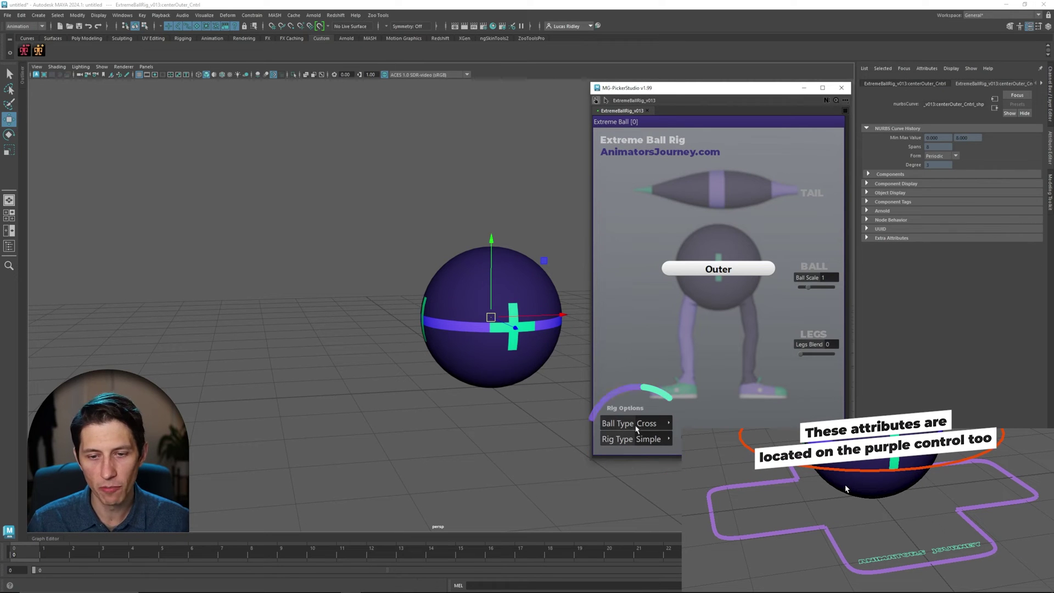
left_click_drag(513, 400, 470, 380, "alt")
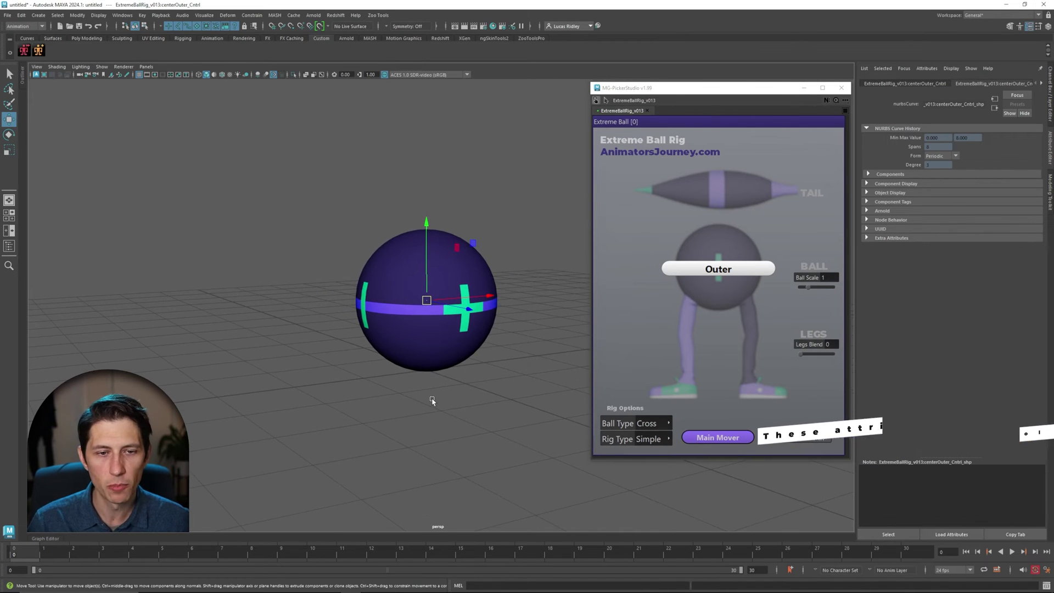
right_click_drag(434, 402, 416, 383, "alt")
middle_click_drag(417, 384, 374, 371, "alt")
right_click_drag(375, 371, 426, 384, "alt")
middle_click_drag(421, 359, 423, 385, "alt")
left_click_drag(423, 385, 433, 384, "alt")
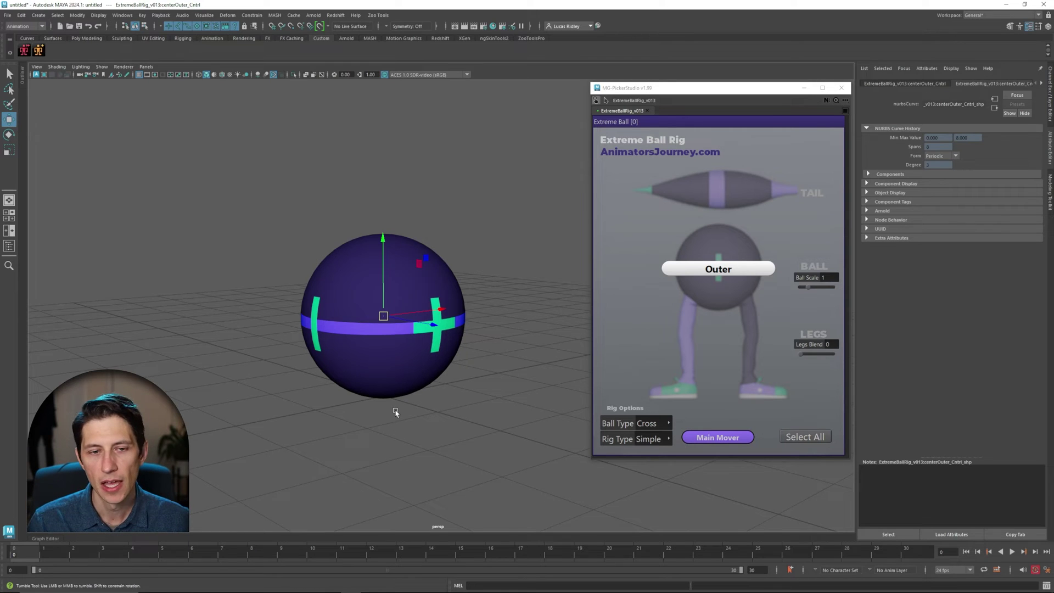
left_click_drag(395, 410, 291, 467, "alt")
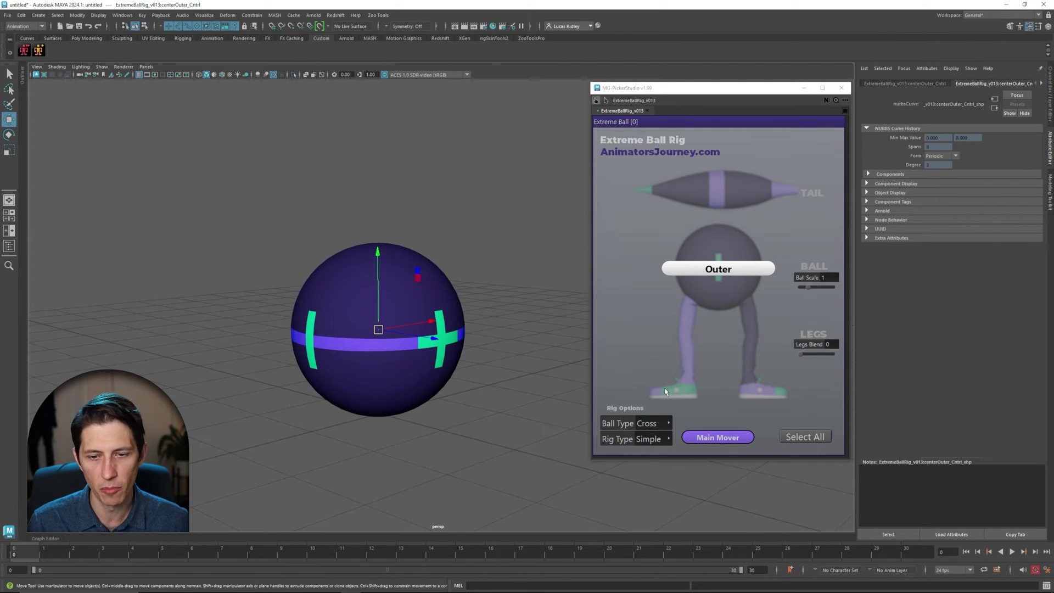
- Try the Tennis, Beach and Stripe ball types on the rig in turn
left_click(665, 425)
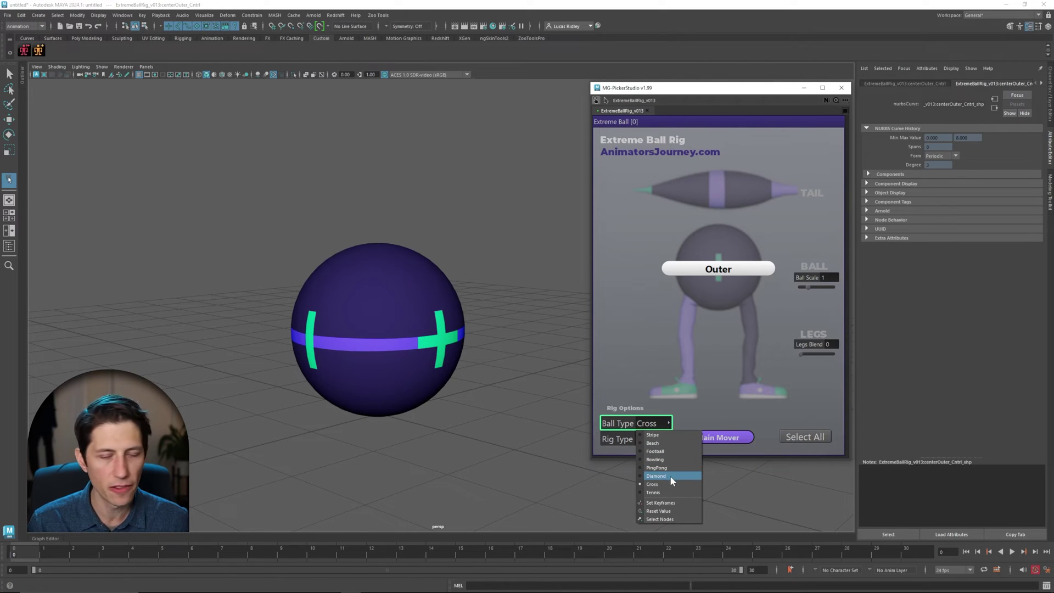
left_click(670, 492)
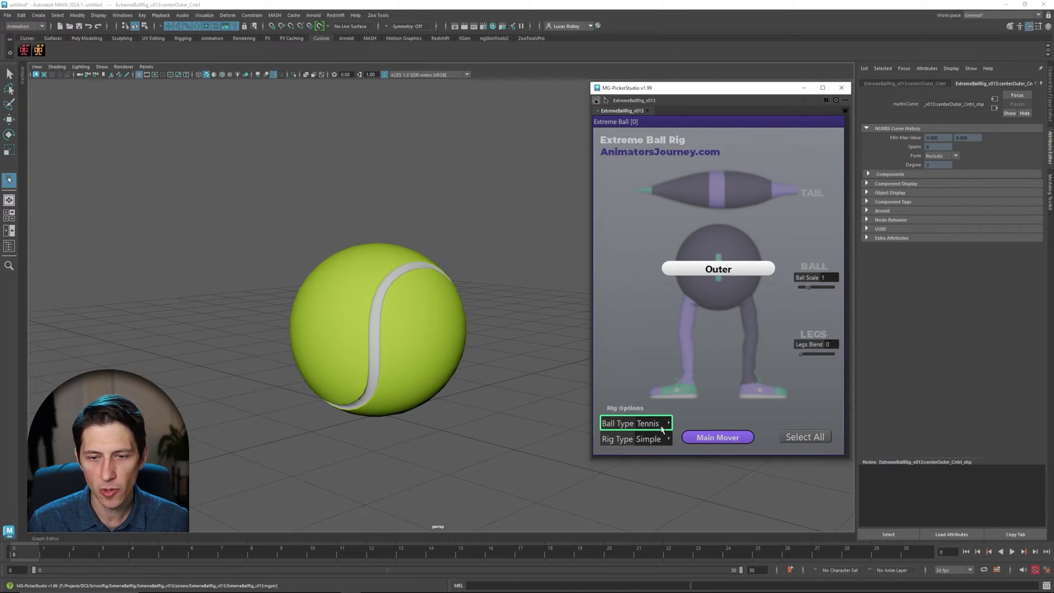
left_click(663, 430)
left_click(663, 439)
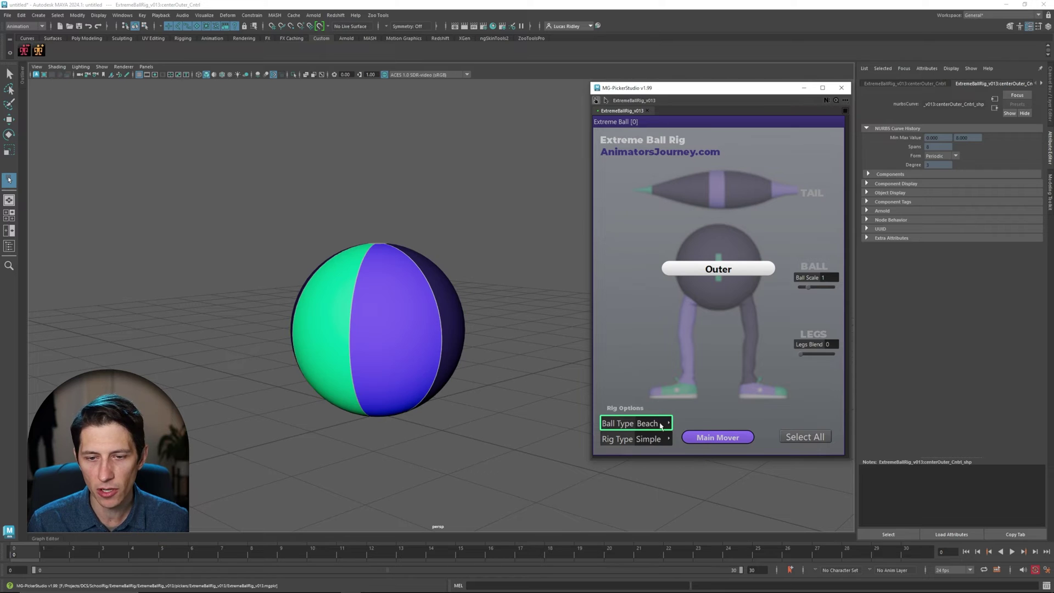
left_click(661, 426)
left_click(665, 438)
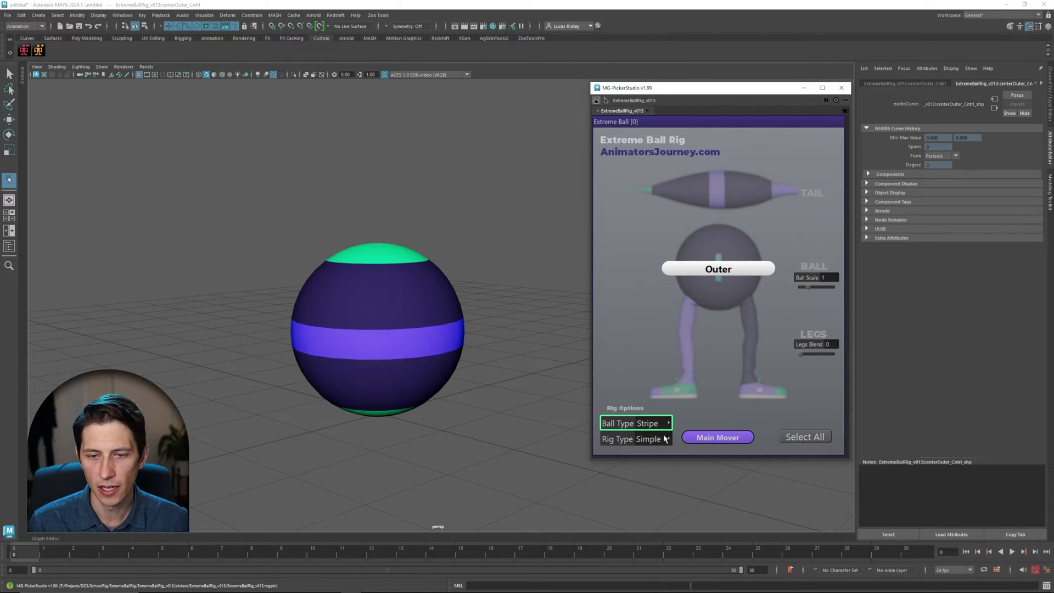
- Try the Diamond, Bowling and Football ball types on the rig in turn
left_click(657, 427)
left_click(674, 475)
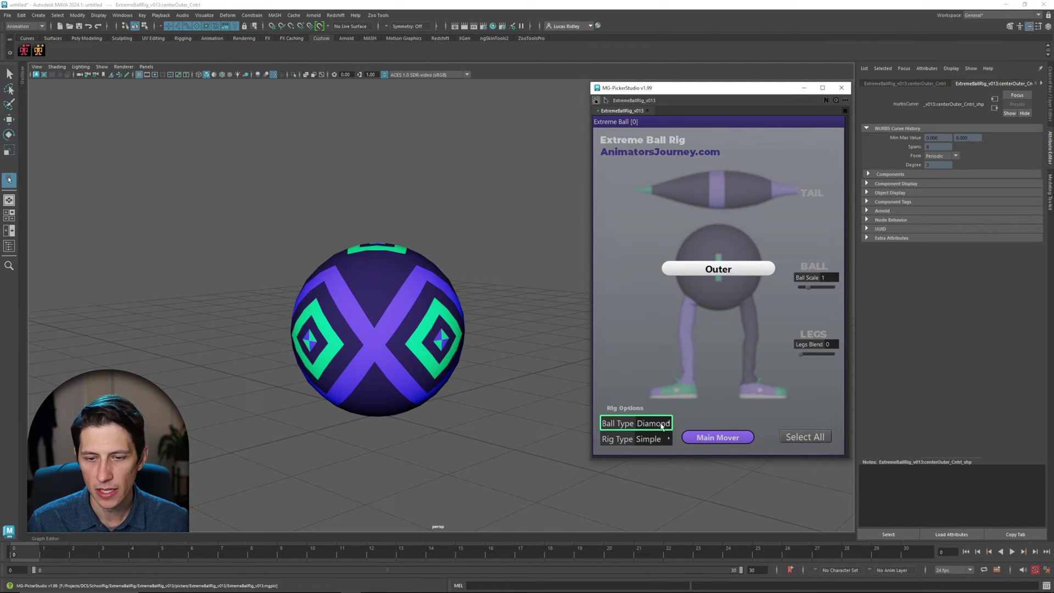
left_click(662, 427)
left_click(664, 459)
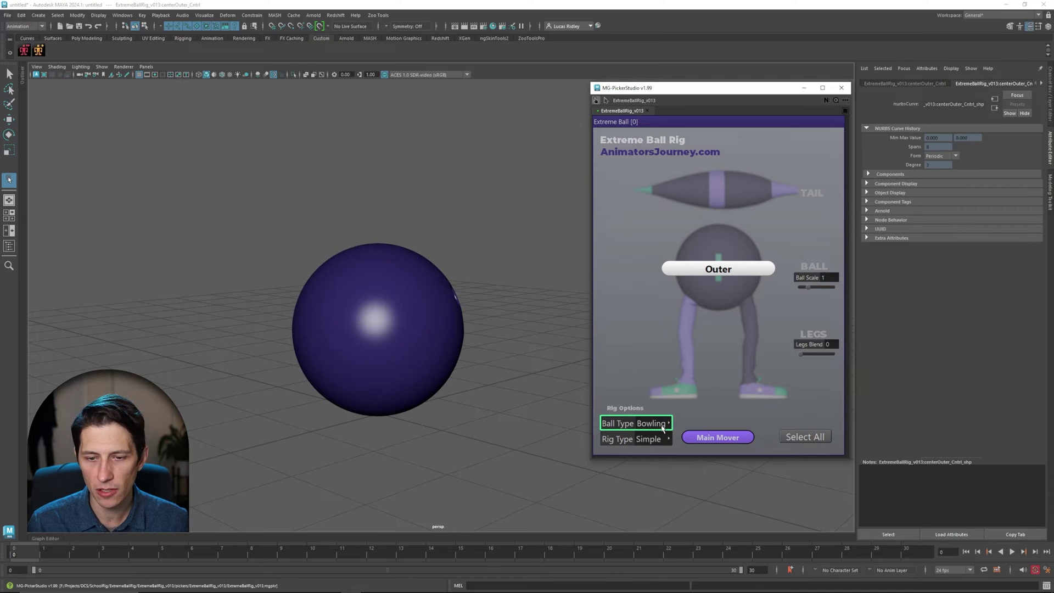
left_click(662, 426)
left_click(667, 452)
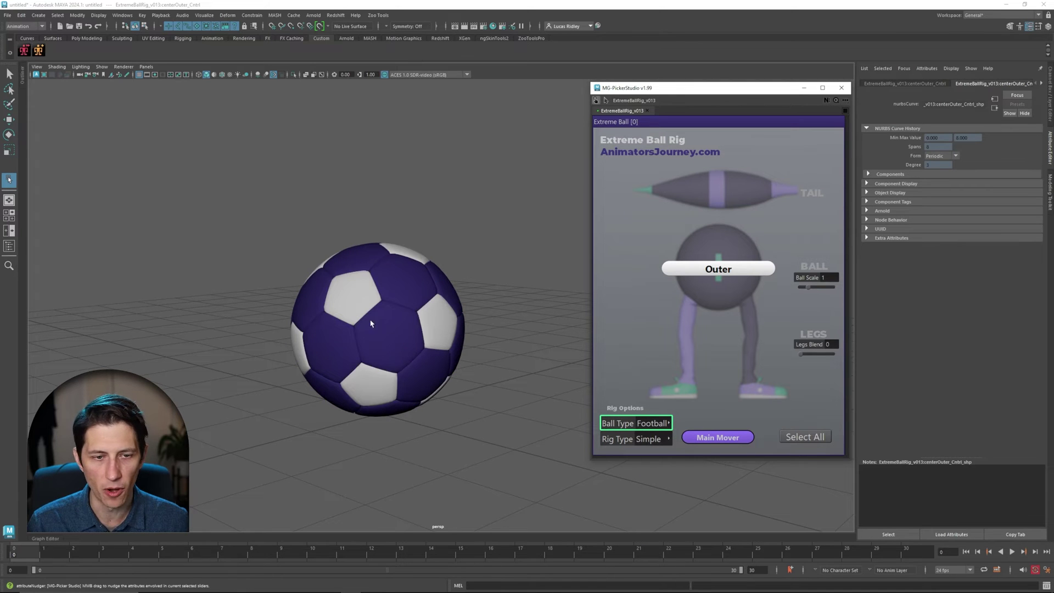
left_click_drag(371, 324, 436, 317, "alt")
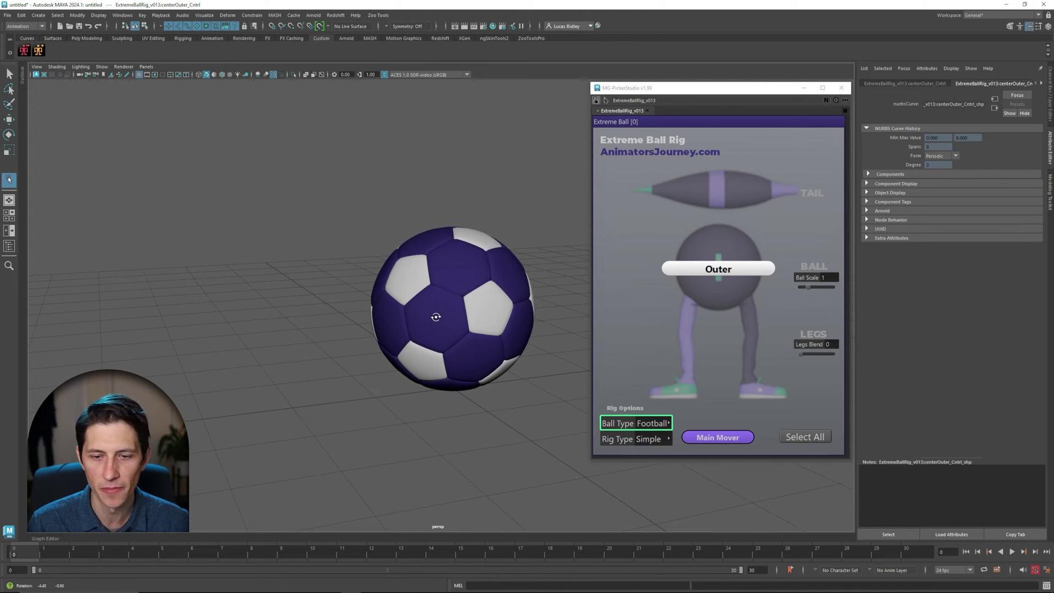
- Set the rig's ball type to Cross and its rig type to Complex
left_click(663, 425)
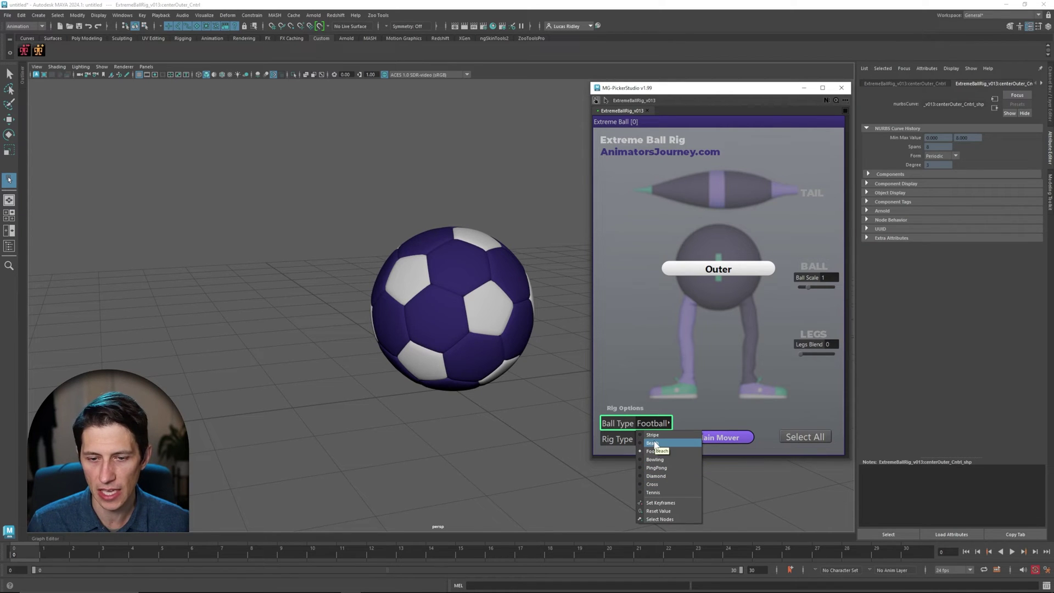
left_click(663, 484)
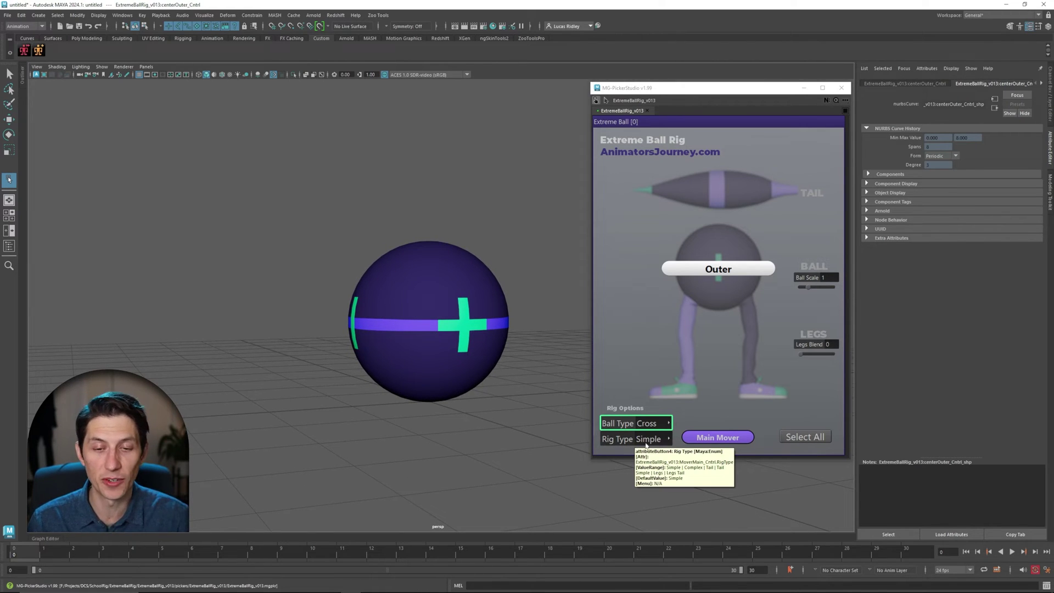
left_click(654, 443)
left_click(655, 459)
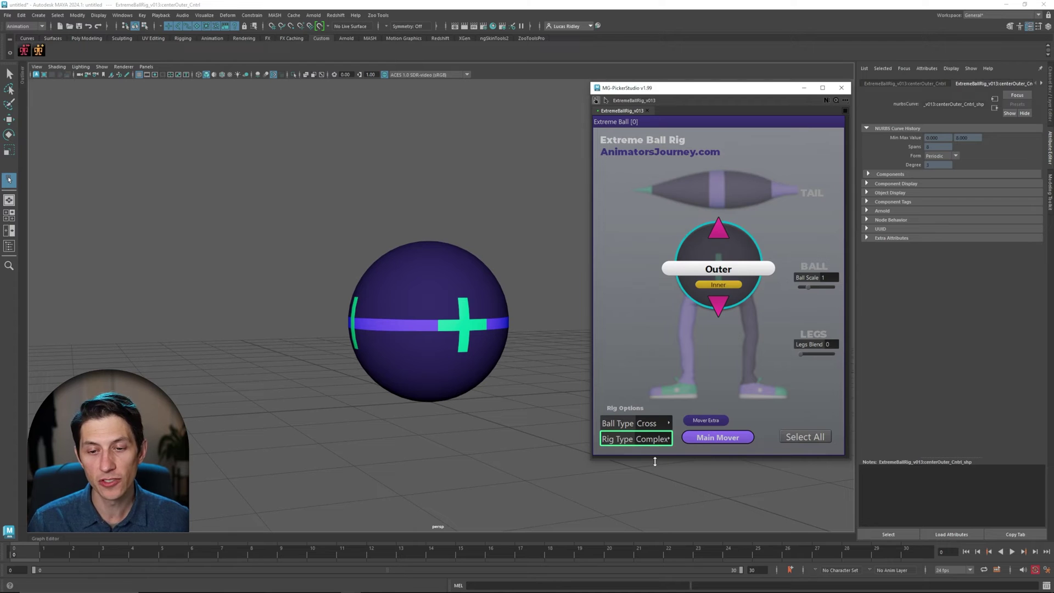
middle_click_drag(397, 358, 397, 363, "alt")
left_click_drag(469, 369, 450, 394, "alt")
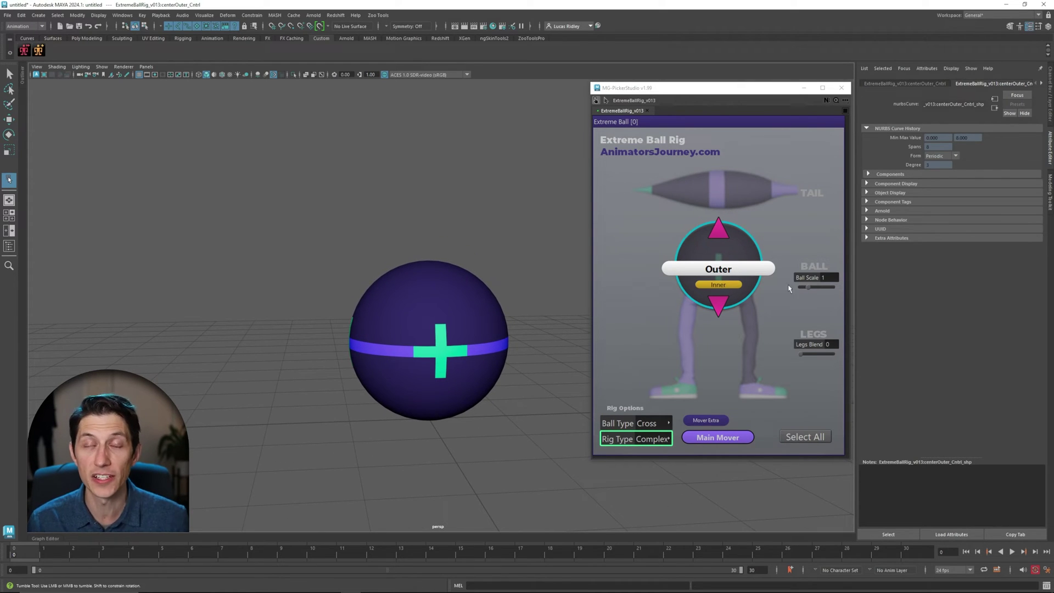
- Show the rig's control curves in the viewport again and clear the selection
key("alt+1")
left_click_drag(476, 327, 468, 325, "alt")
middle_click_drag(469, 324, 431, 308, "alt")
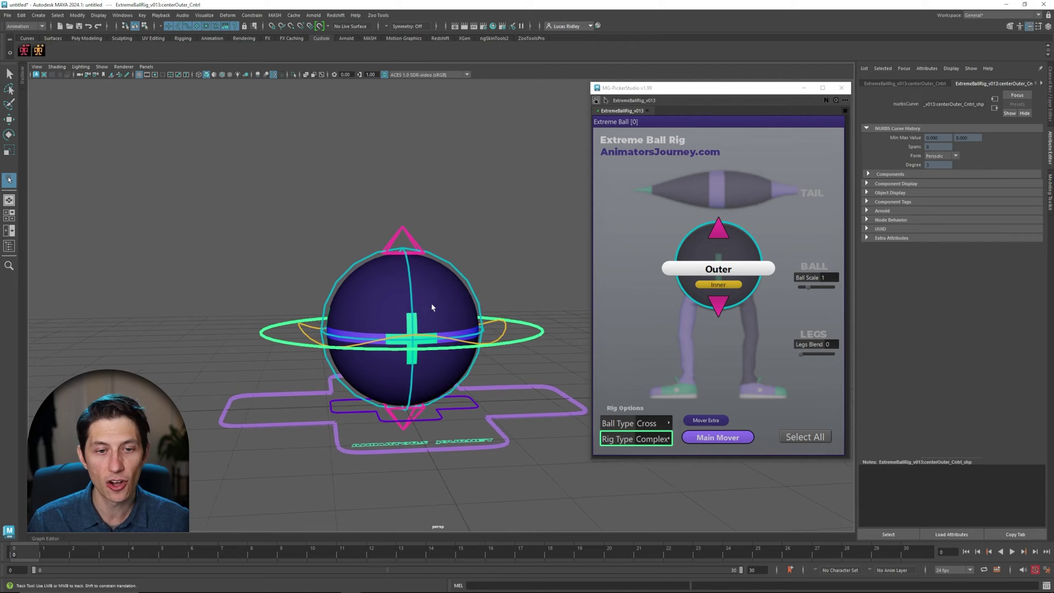
left_click_drag(432, 307, 442, 308, "alt")
middle_click_drag(397, 395, 368, 388, "alt")
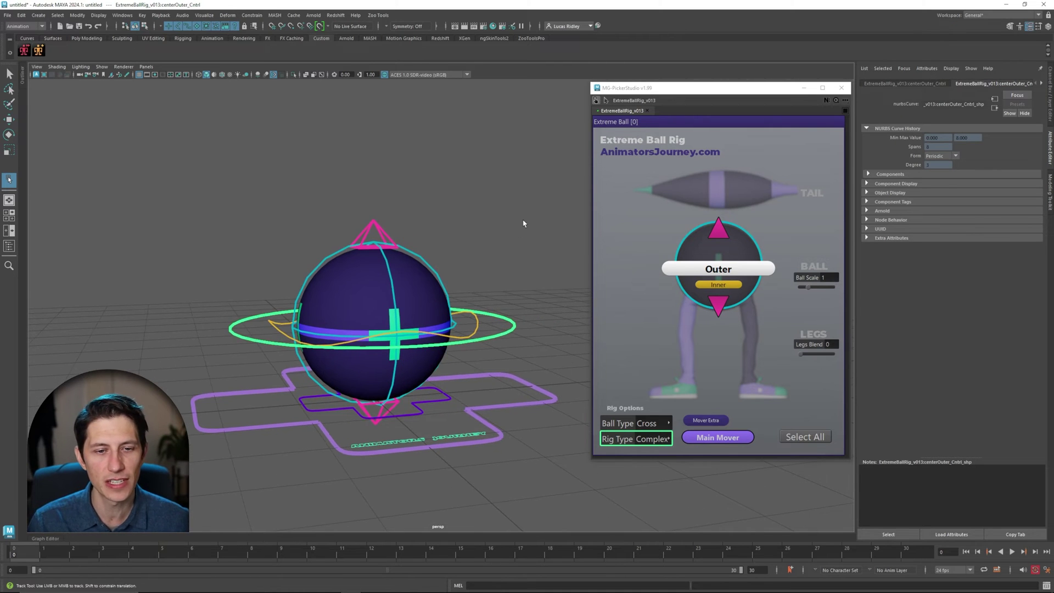
left_click(522, 222)
- Try pulling the ball's top stretch control upward and undo the move
left_click_drag(387, 365, 450, 121, "alt")
left_click(401, 189)
key("w")
left_click_drag(400, 215, 406, 172)
key("ctrl+z")
- Try pulling the ball's bottom stretch control downward and undo the move
left_click(407, 392)
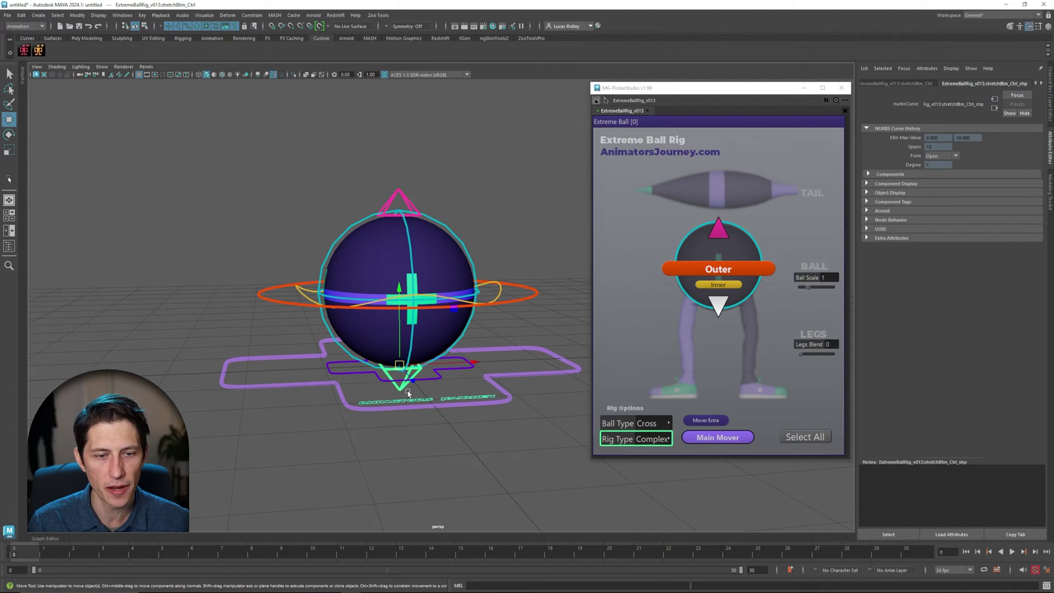
mouse_move(399, 366)
left_mouse_down()
mouse_move(400, 395)
mouse_move(400, 384)
left_mouse_up()
key("ctrl+z")
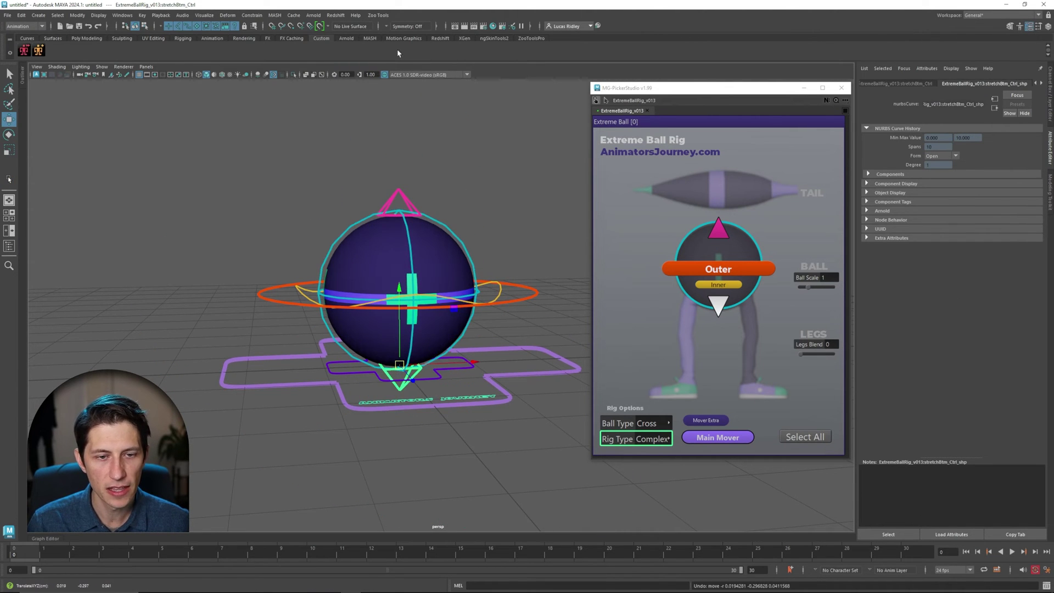
- Stretch the ball tall with the top stretch control and rotate the stretched ball's surface with the Roll control
left_click(386, 204)
left_click_drag(399, 216, 400, 123)
left_click(405, 213)
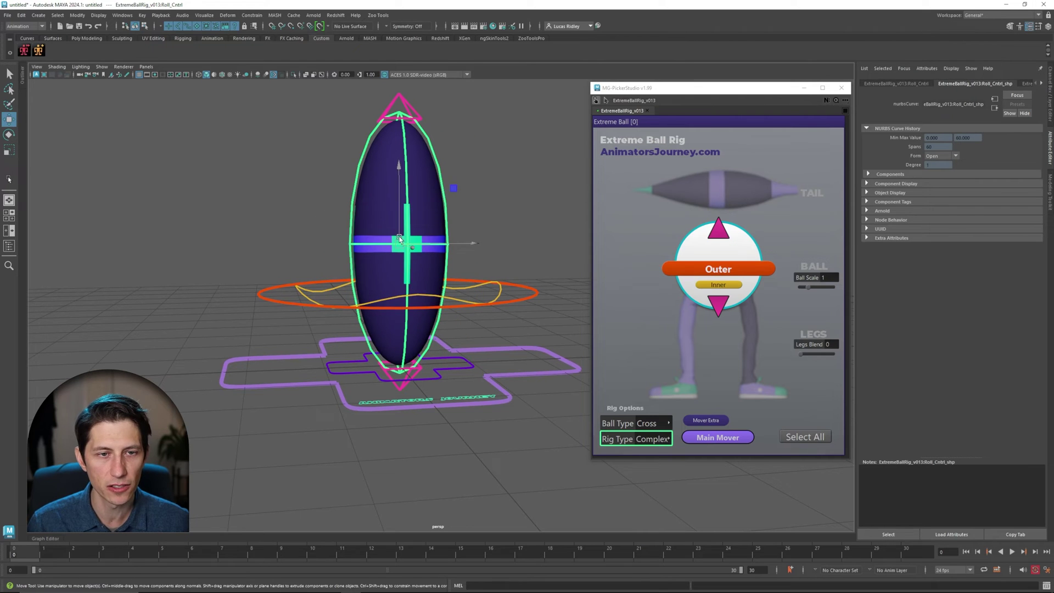
key("e")
middle_click_drag(396, 214, 397, 264, "alt")
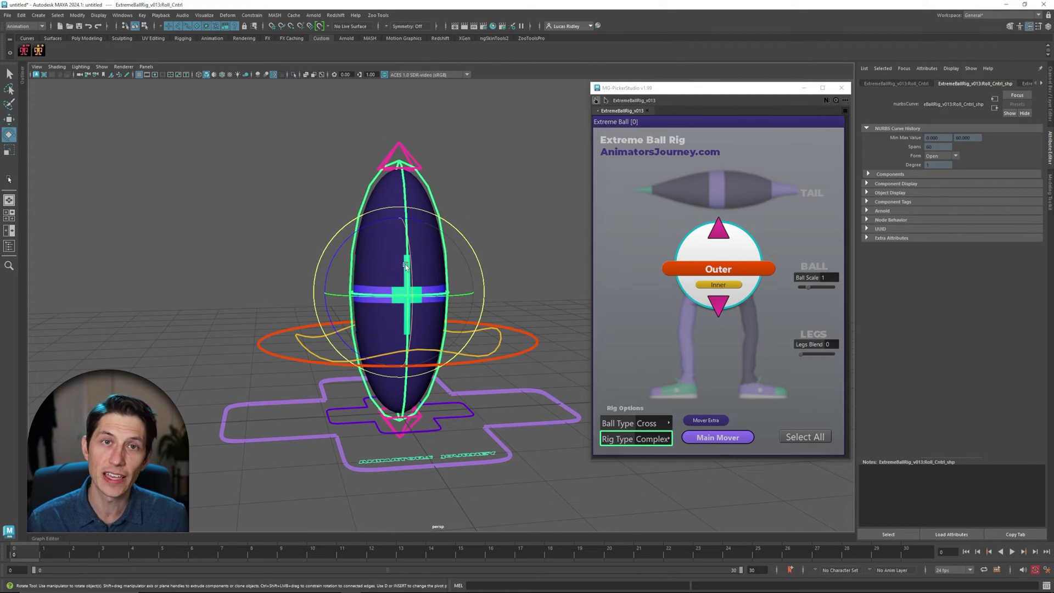
left_click_drag(414, 254, 385, 172)
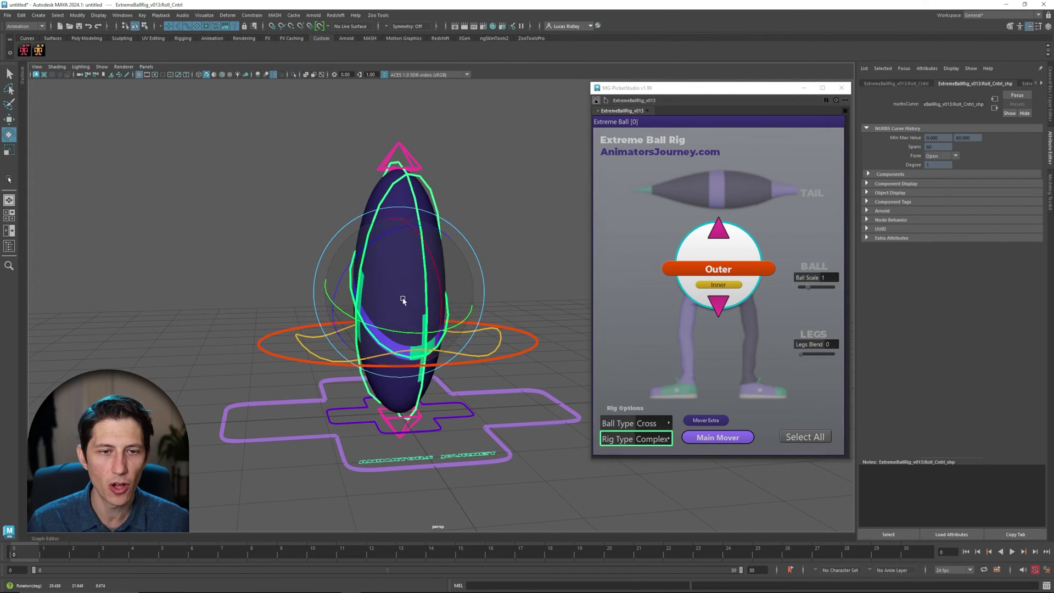
- Undo the Roll control's rotation and the upward stretch of the ball
key("ctrl+z")
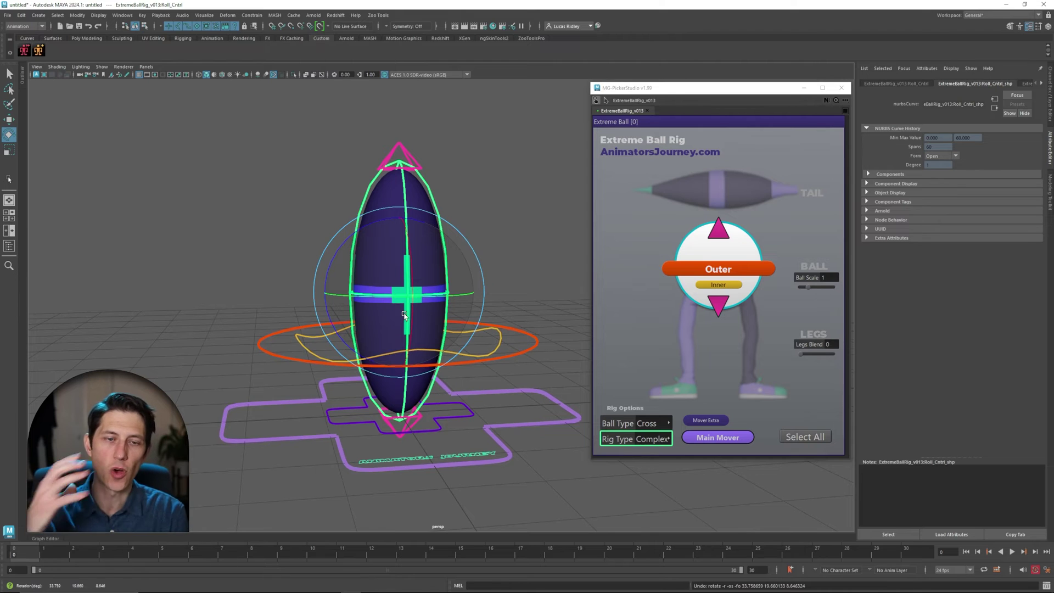
key("ctrl+z")
key("ctrl+z")
middle_click_drag(406, 487, 414, 417, "alt")
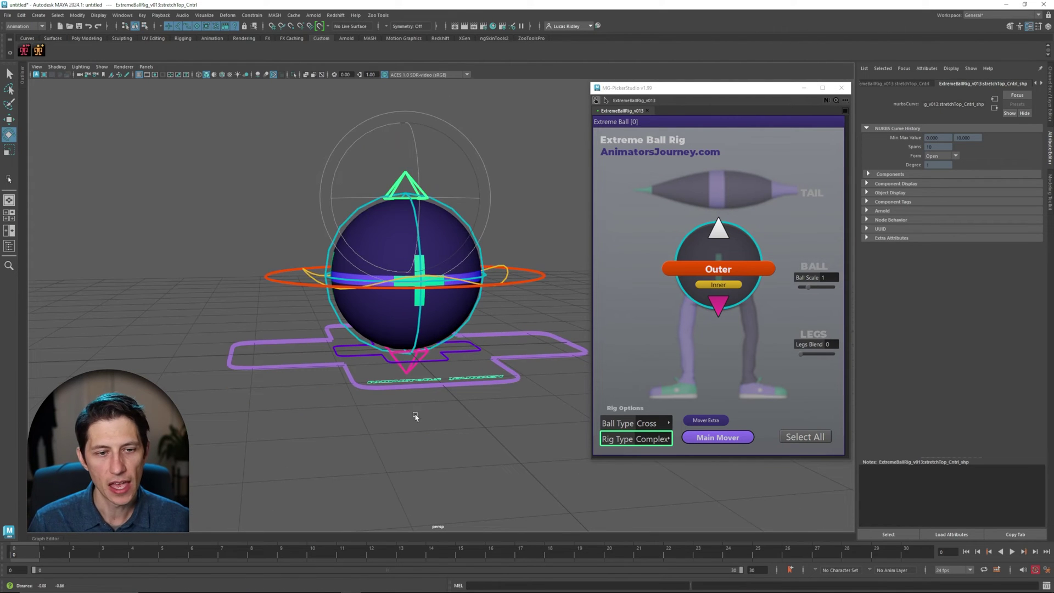
- Try moving the ball's top stretch control vertically with the Move tool
key("w")
middle_click_drag(416, 174, 413, 190, "alt")
mouse_move(402, 131)
left_mouse_down()
mouse_move(401, 209)
mouse_move(401, 147)
left_mouse_up()
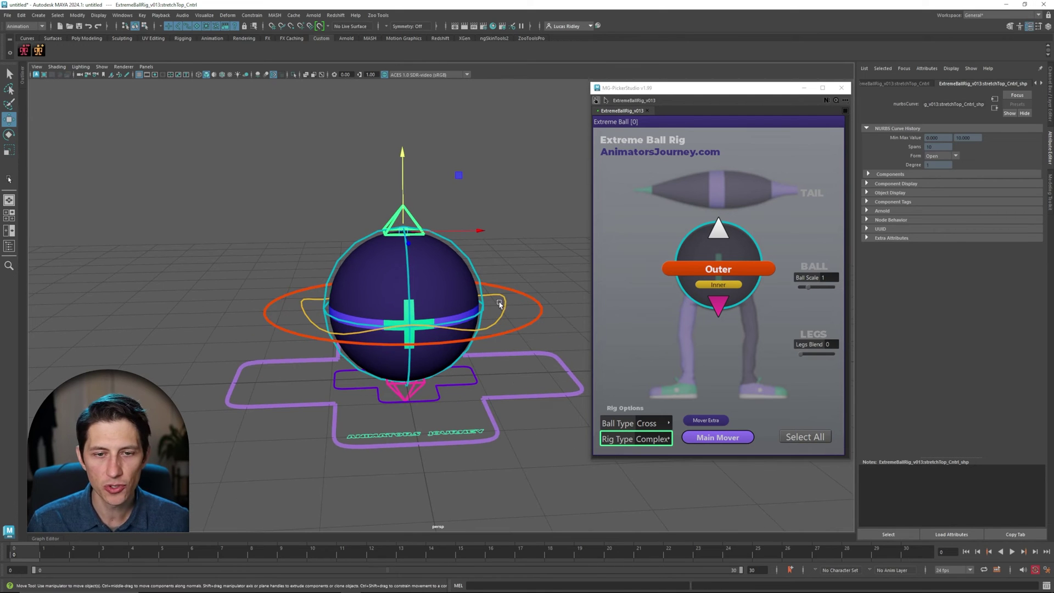
middle_click_drag(516, 319, 499, 307, "alt")
left_click_drag(502, 309, 488, 298, "alt")
middle_click_drag(487, 296, 491, 302, "alt")
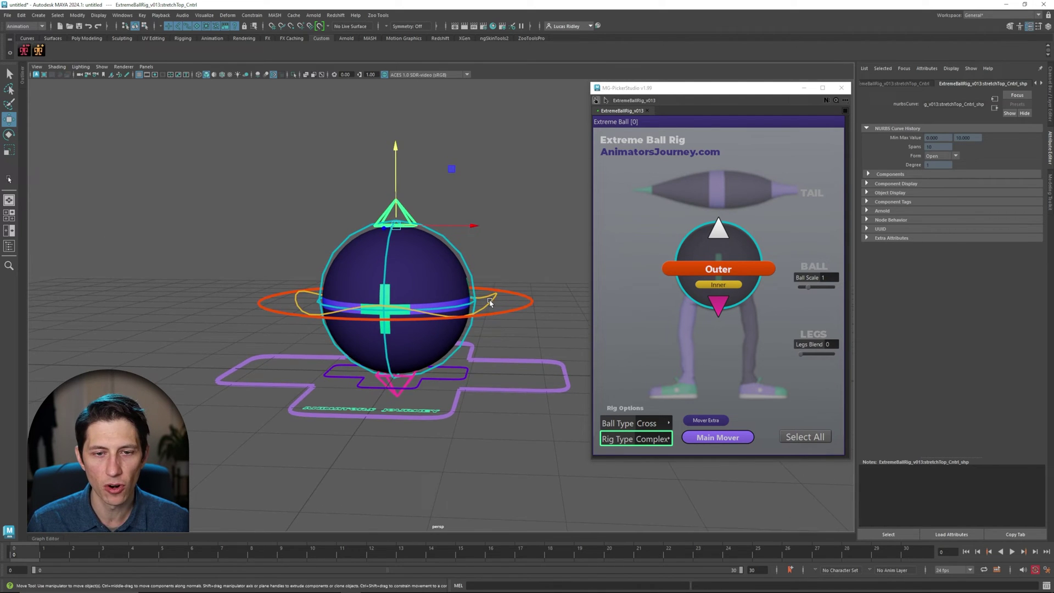
left_click_drag(490, 302, 482, 295, "alt")
- Select the Inner control around the ball, try moving it, and undo the move
left_click(484, 297)
middle_click_drag(479, 315, 478, 324, "alt")
left_click_drag(477, 324, 264, 224, "alt")
key("ctrl+z")
middle_click_drag(413, 345, 386, 347, "alt")
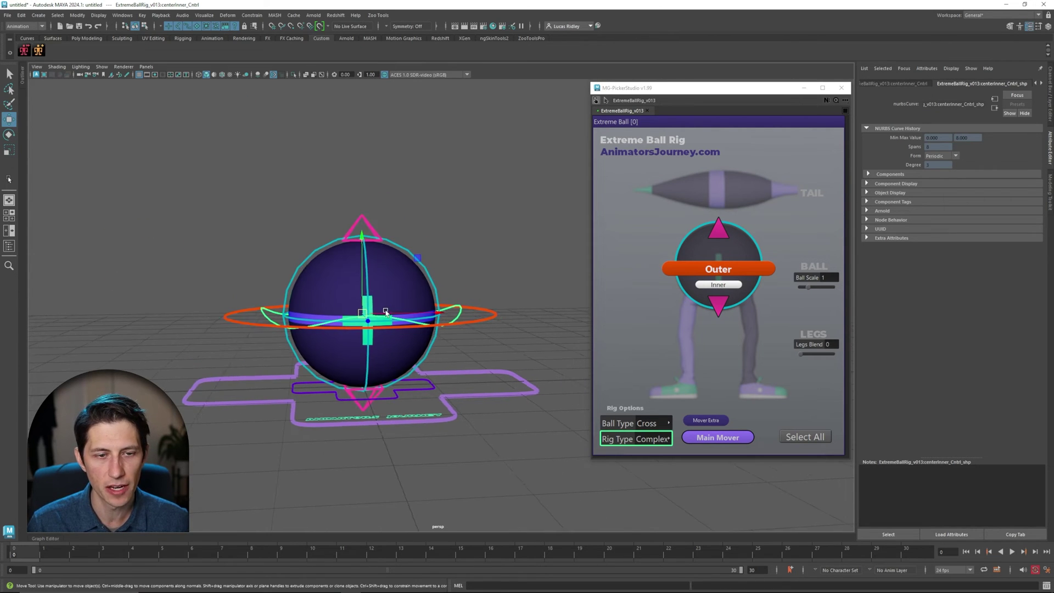
- Select the top and bottom stretch controls together, try moving the ball sideways with them, and undo the move
left_click_drag(386, 312, 395, 226, "alt")
key("q")
mouse_move(395, 226)
left_mouse_down("alt")
mouse_move(400, 241)
mouse_move(392, 216)
left_mouse_up("alt")
key("w")
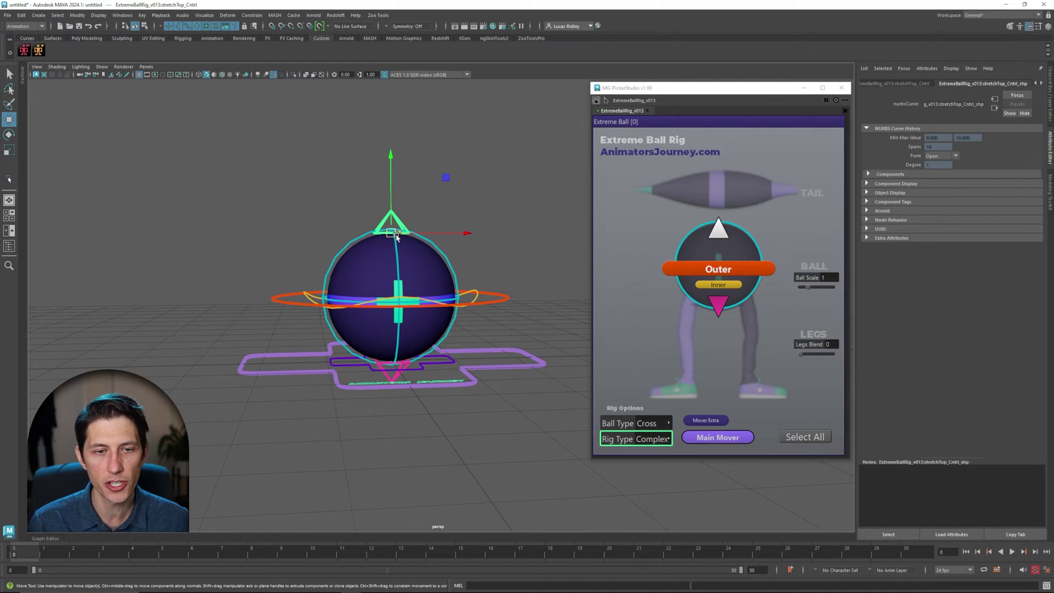
left_click(388, 378)
left_click_drag(392, 361, 625, 318)
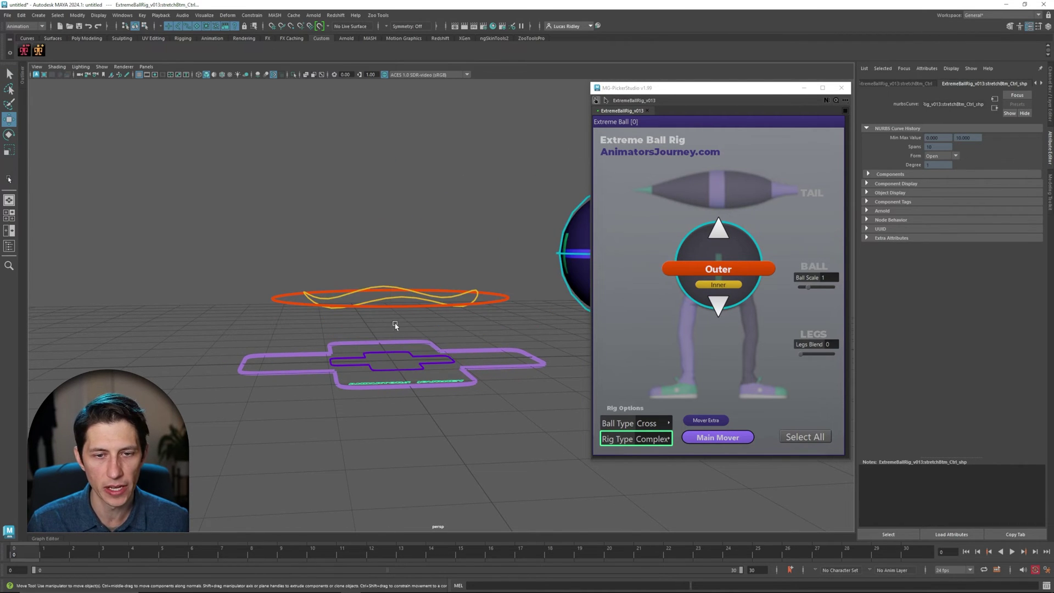
middle_click_drag(396, 324, 335, 339, "alt")
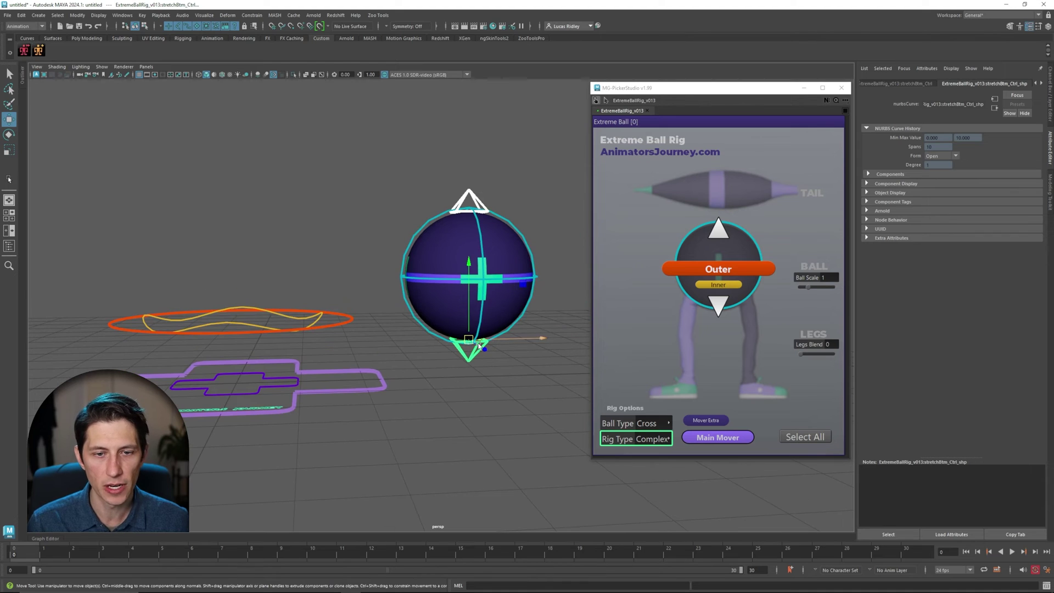
key("ctrl+z")
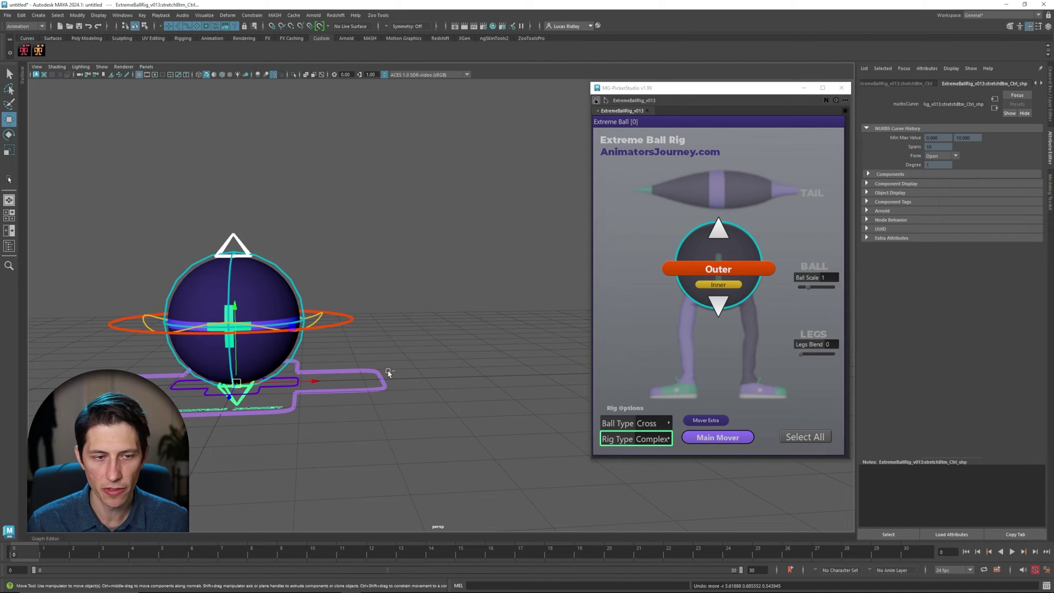
middle_click_drag(234, 387, 276, 386, "alt")
left_click_drag(276, 386, 299, 367, "alt")
middle_click_drag(299, 366, 343, 364, "alt")
left_click_drag(343, 364, 359, 364, "alt")
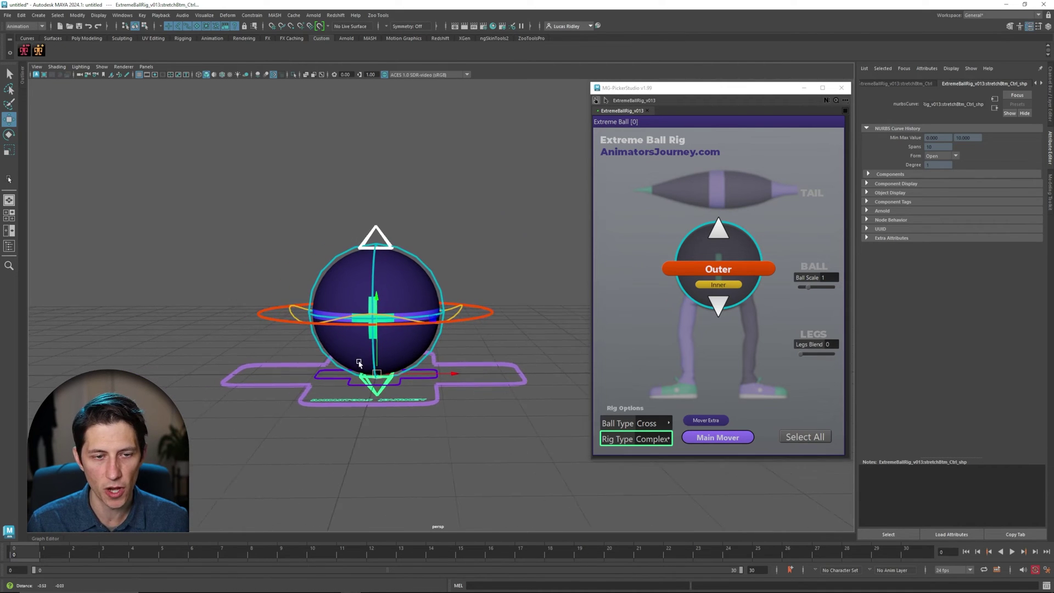
middle_click_drag(359, 364, 353, 336, "alt")
right_click_drag(353, 337, 351, 324, "alt")
middle_click_drag(351, 324, 385, 337, "alt")
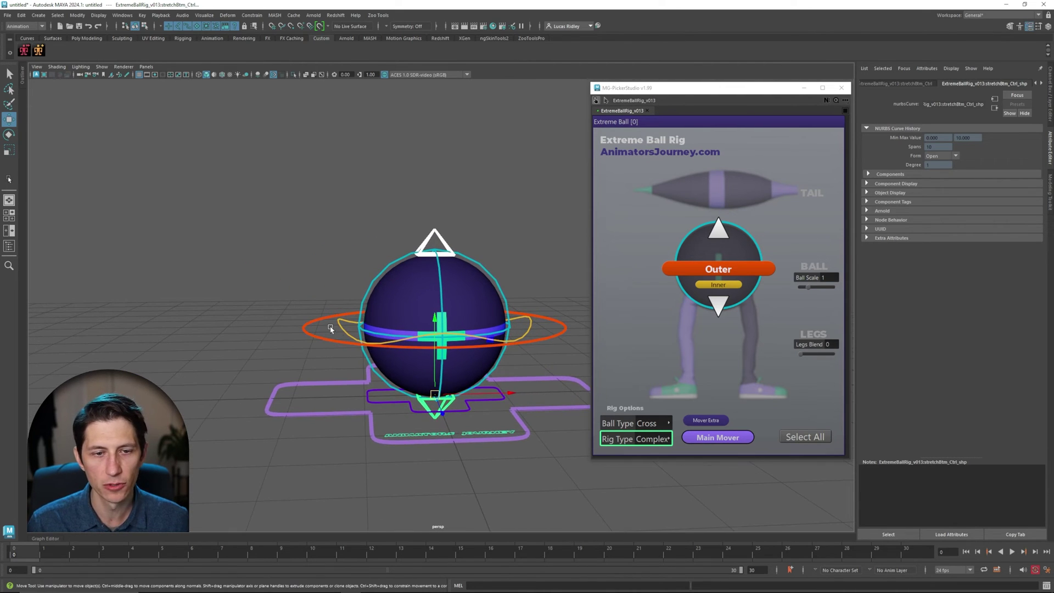
- Select the ball's Inner control, switch to the front view, and stretch the ball upward with the top stretch control
left_click(342, 328)
left_click_drag(425, 322, 422, 316, "alt")
middle_click_drag(422, 317, 407, 314, "alt")
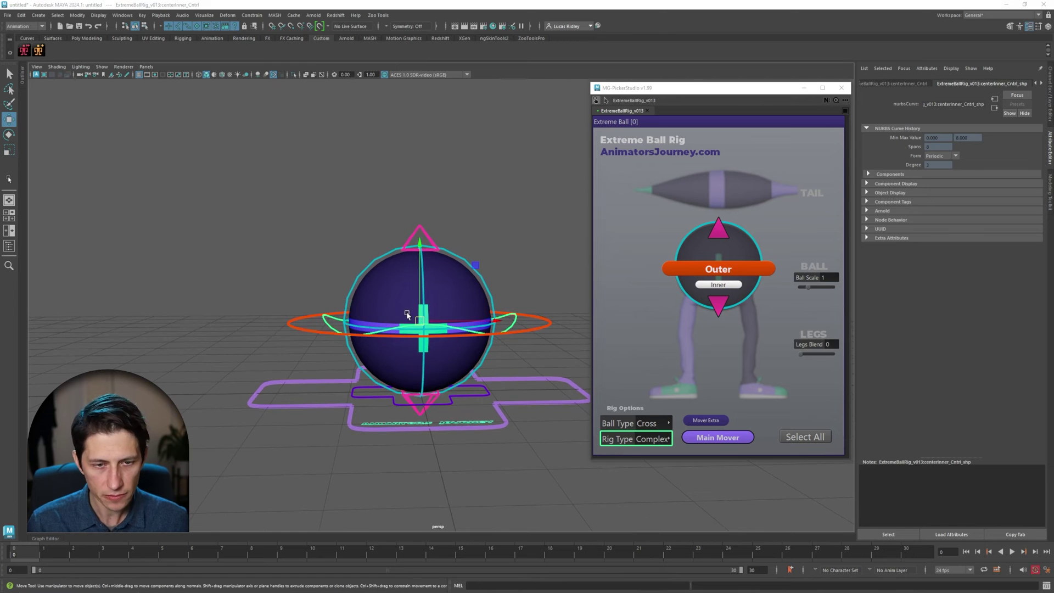
key("space")
left_click_drag(407, 314, 403, 331)
middle_click_drag(305, 200, 284, 273, "alt")
right_click_drag(285, 273, 584, 409, "alt")
right_click_drag(382, 382, 395, 378, "alt")
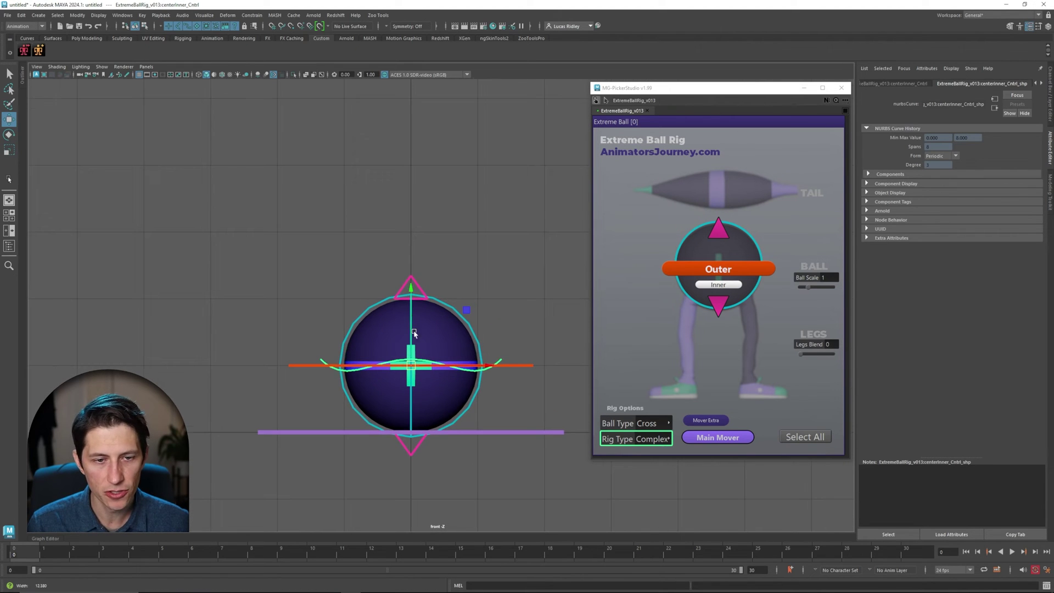
left_click_drag(383, 267, 412, 202)
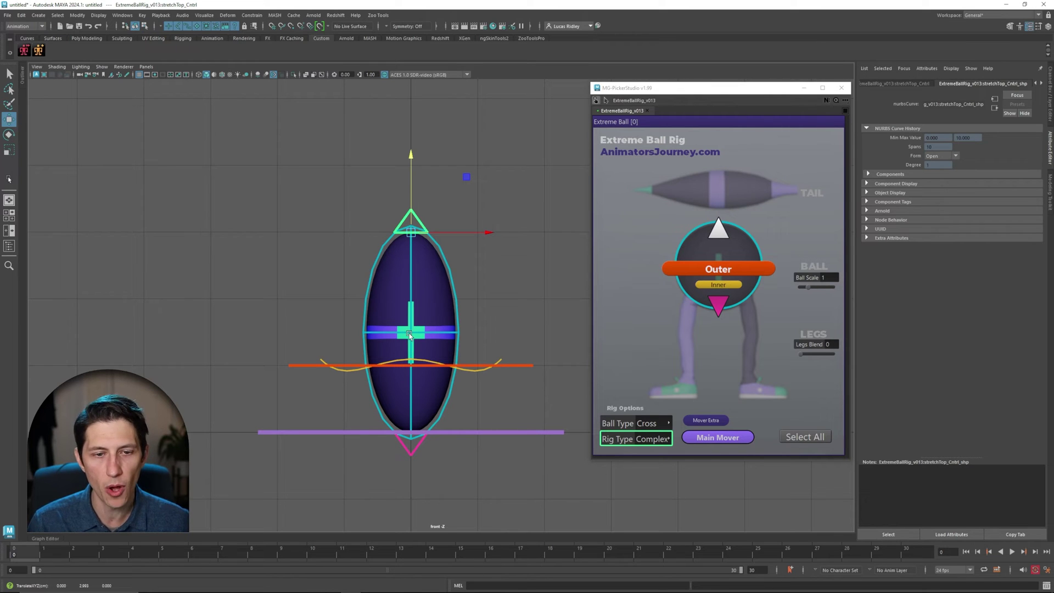
- Try repositioning the stretched ball with the Outer control, and with both stretch controls together, undoing each move
left_click_drag(304, 379, 303, 379)
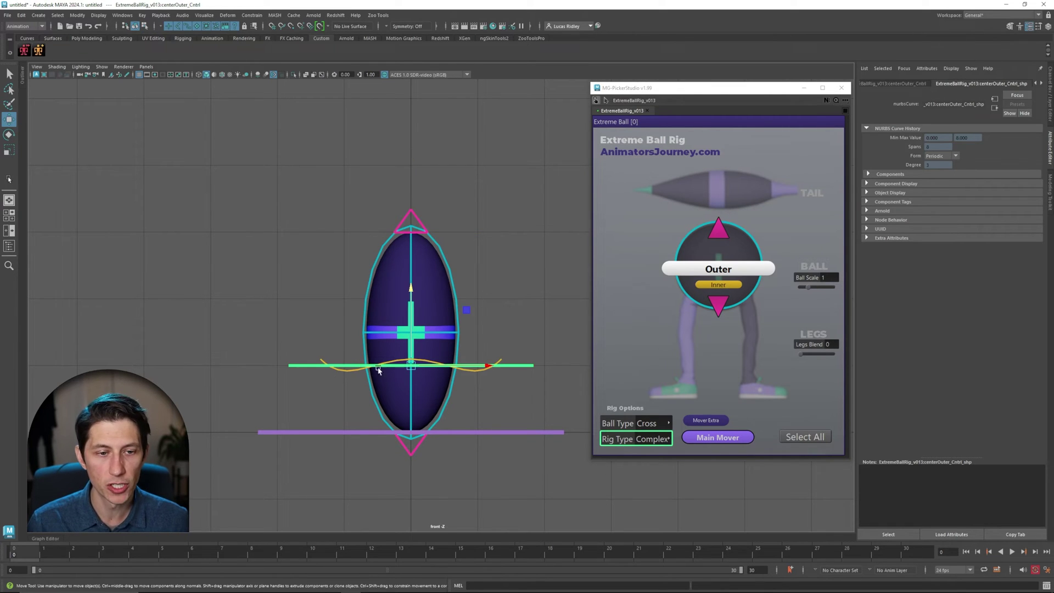
mouse_move(416, 369)
left_mouse_down()
mouse_move(401, 330)
mouse_move(411, 351)
left_mouse_up()
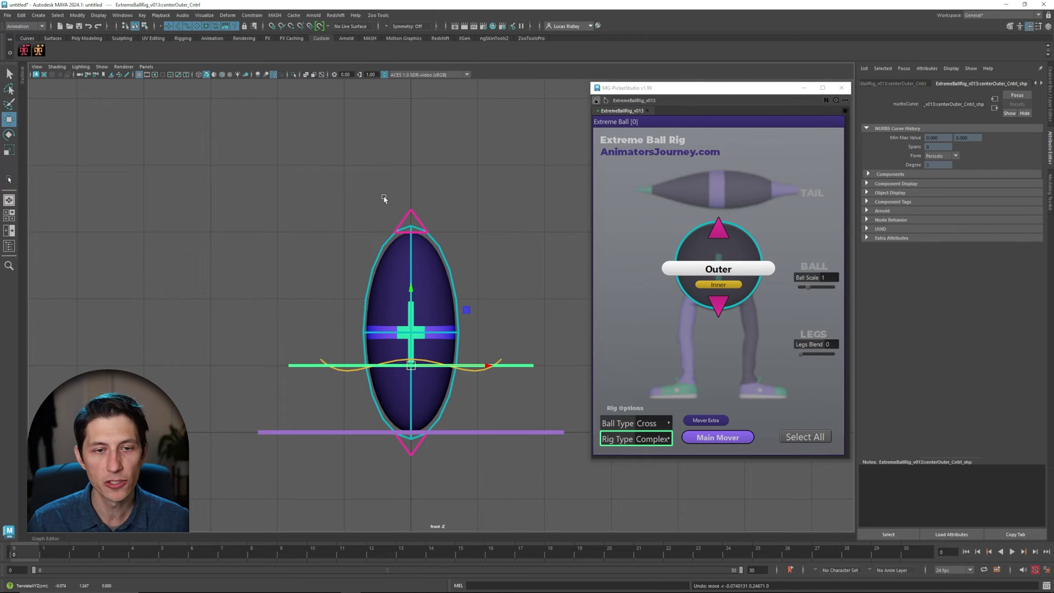
left_click(428, 222)
left_click_drag(422, 460, 422, 460)
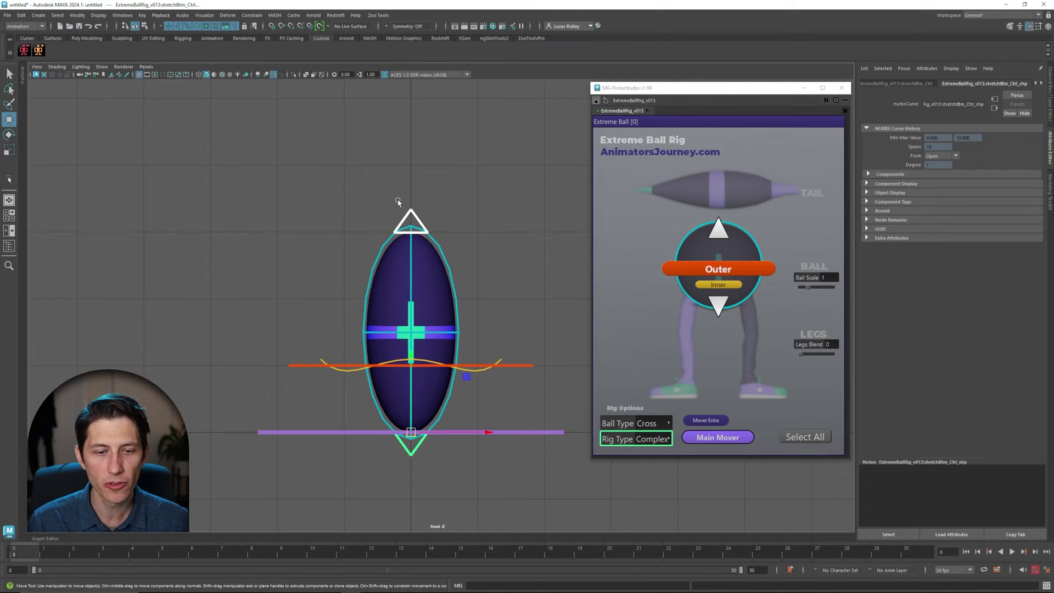
middle_click_drag(410, 358, 407, 372)
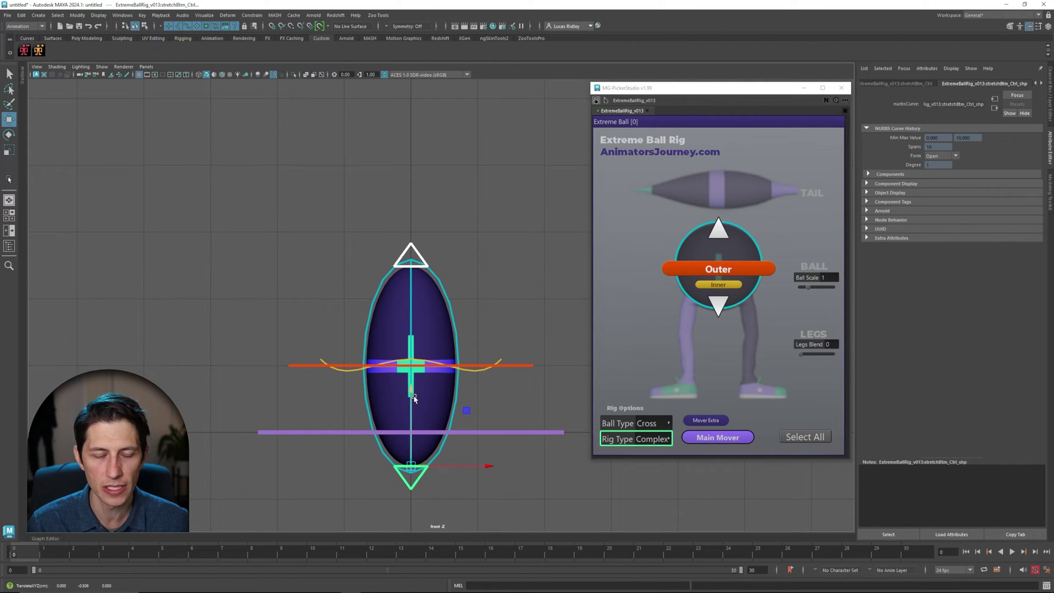
key("ctrl+z")
- Try lowering the stretched ball with the Inner control, undo that move and the stretch, and return to the perspective view
left_click(347, 365)
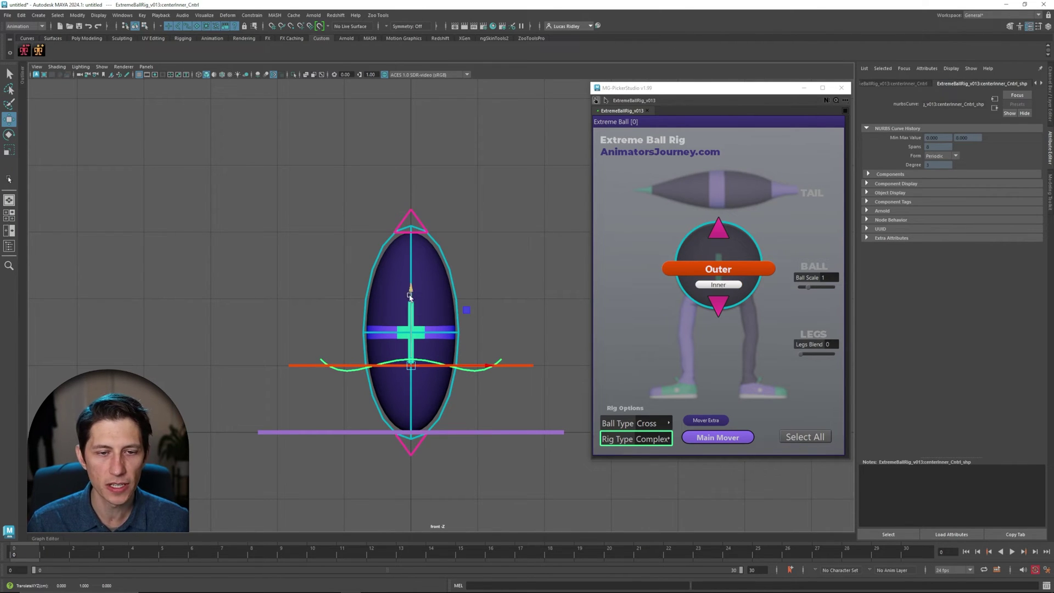
left_click_drag(410, 290, 414, 324)
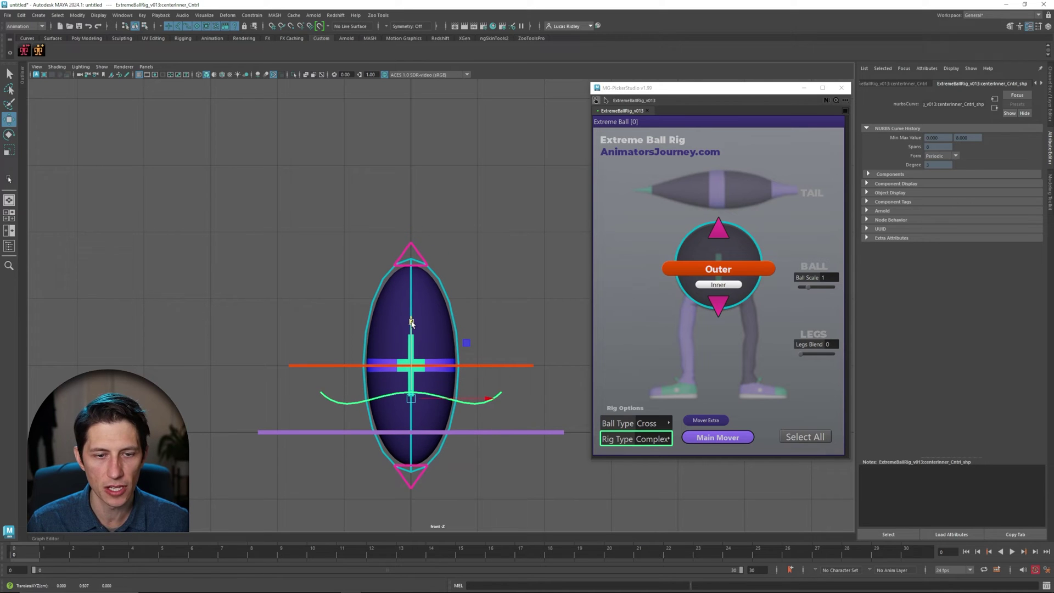
key("ctrl+z")
key("ctrl+z")
key("ctrl+z")
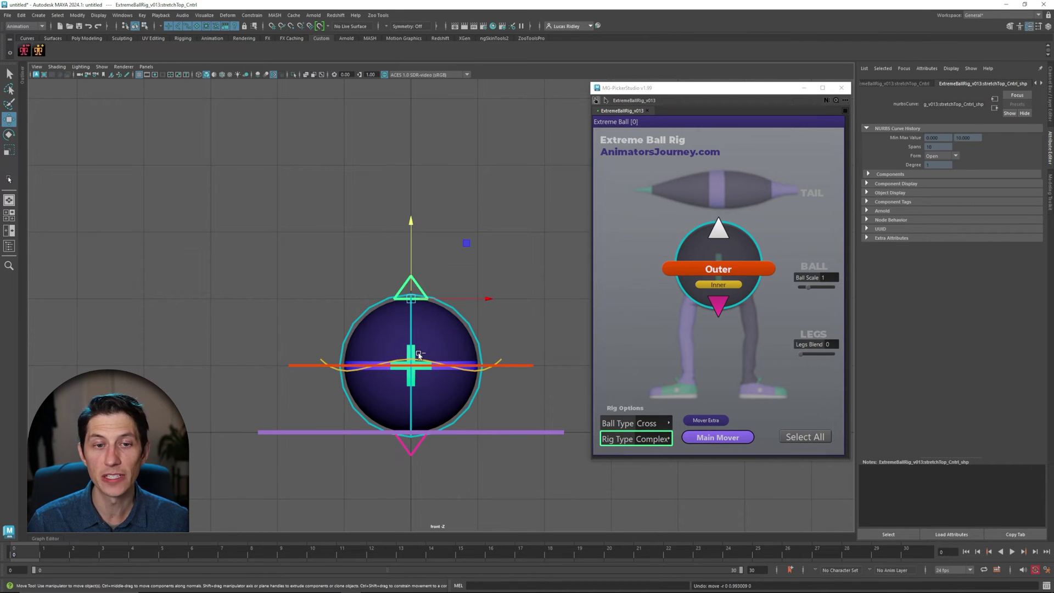
key("space")
left_click_drag(393, 353, 393, 329)
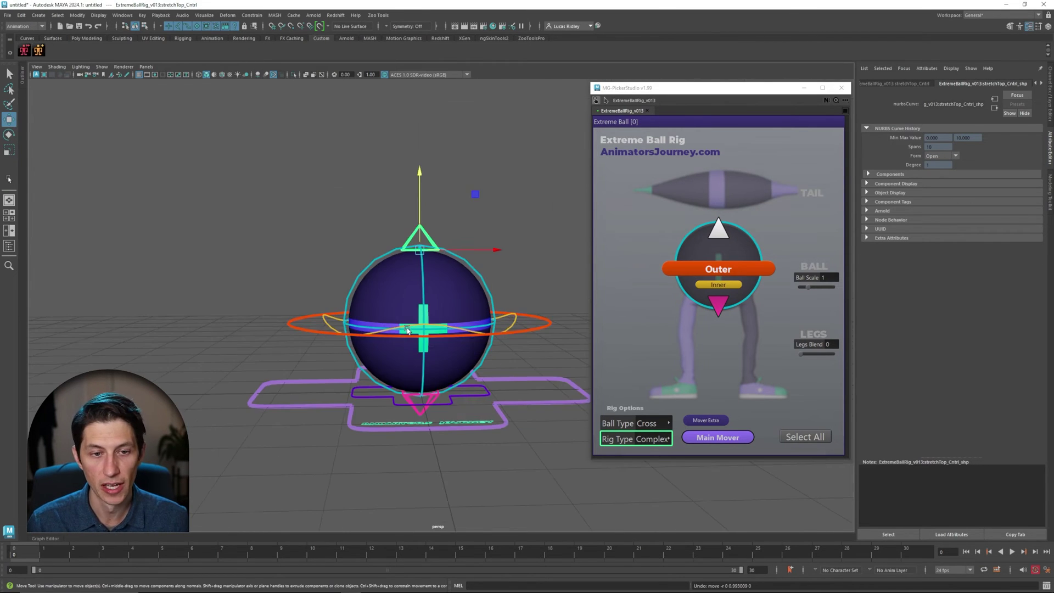
- Set the Rig Type to Tail and hide the rig's control curves in the viewport
right_click_drag(393, 329, 362, 335, "alt")
left_click_drag(362, 335, 397, 335, "alt")
middle_click_drag(397, 334, 386, 332, "alt")
left_click_drag(387, 333, 363, 329, "alt")
left_click(667, 440)
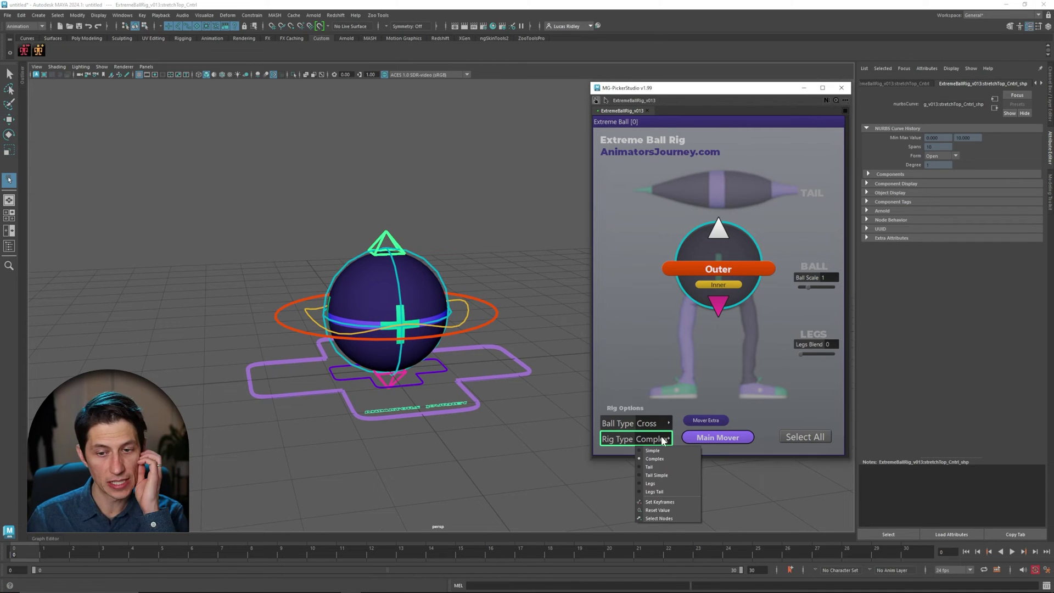
left_click(665, 468)
left_click_drag(307, 346, 350, 344, "alt")
key("alt+1")
middle_click_drag(451, 352, 423, 360, "alt")
left_click_drag(423, 361, 439, 340, "alt")
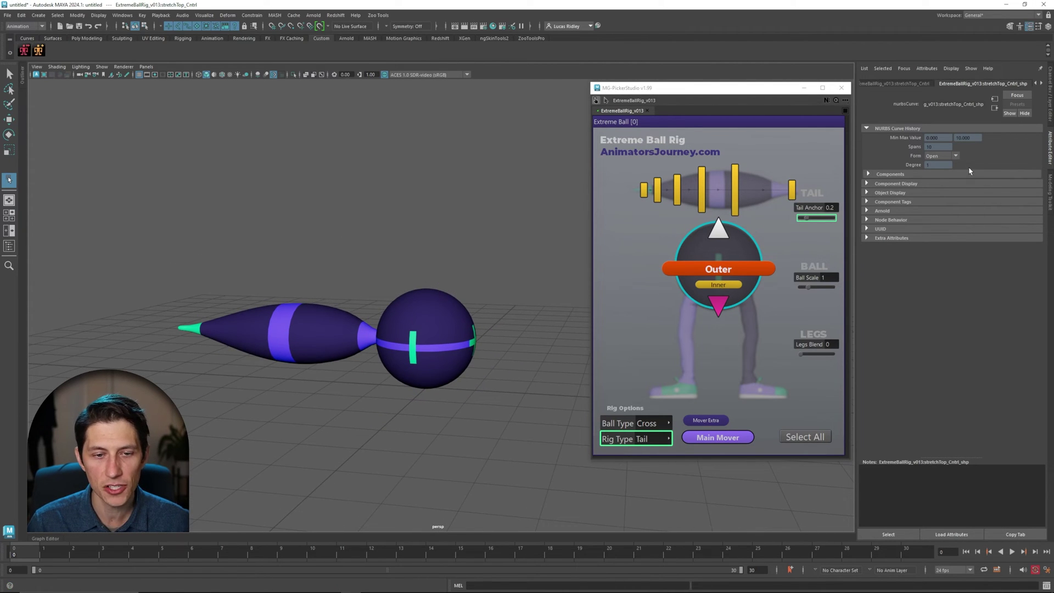
- Try raising the Tail Anchor value, and undo those changes together with the switch to the Tail rig type
middle_click_drag(807, 220, 819, 218)
key("ctrl+z")
middle_click_drag(391, 340, 354, 342, "alt")
left_click_drag(353, 342, 456, 339, "alt")
middle_click_drag(456, 338, 388, 299, "alt")
left_click_drag(389, 299, 396, 294, "alt")
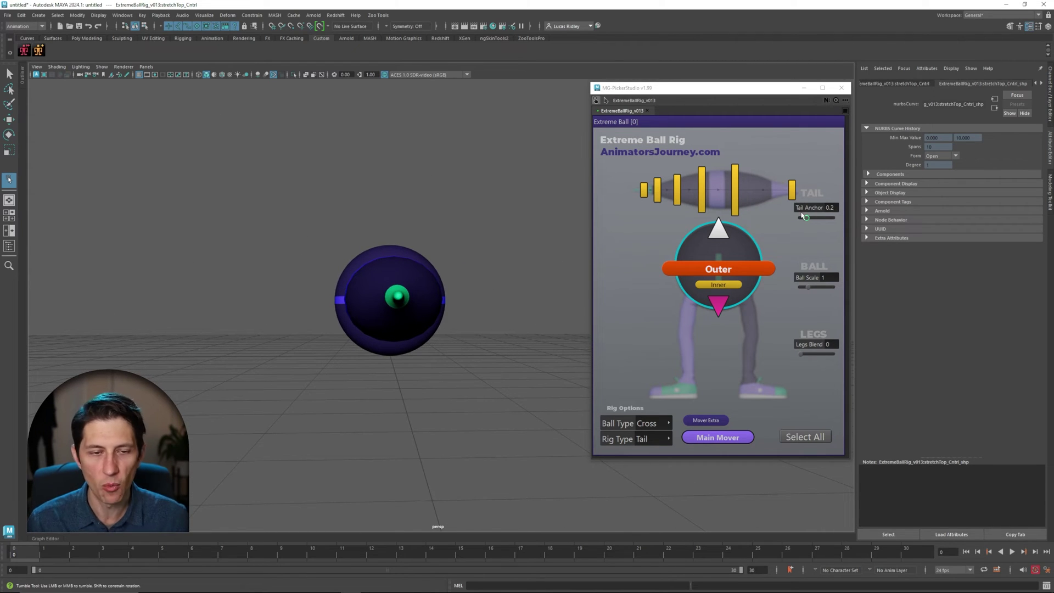
left_click_drag(803, 215, 835, 222)
left_click_drag(270, 332, 289, 353, "alt")
key("ctrl+z")
key("ctrl+z")
key("ctrl+z")
- Show the rig's control curves again and set the Rig Type to Tail
left_click_drag(399, 350, 333, 331)
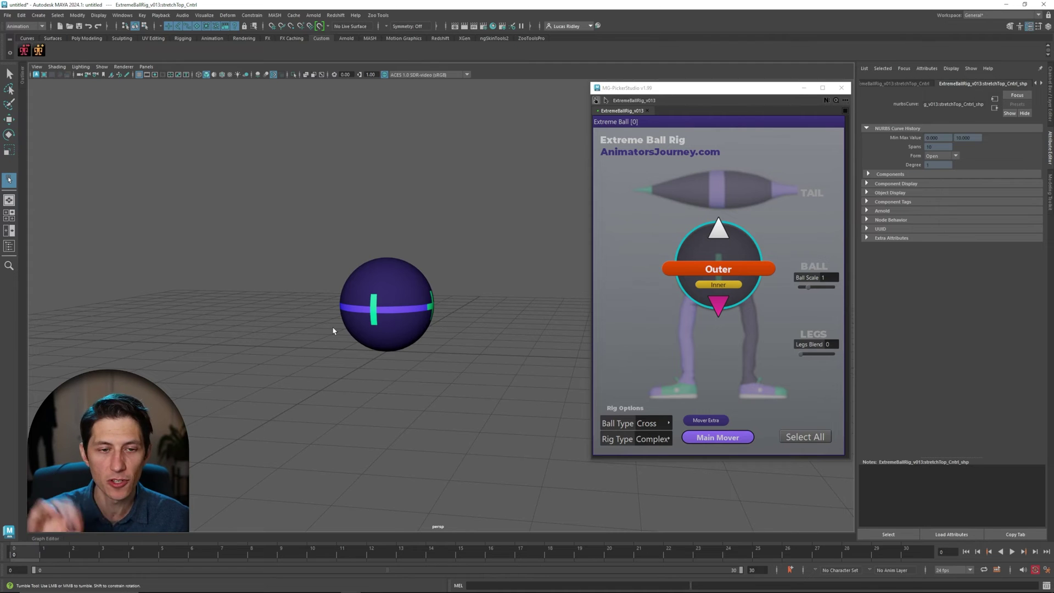
key("alt+1")
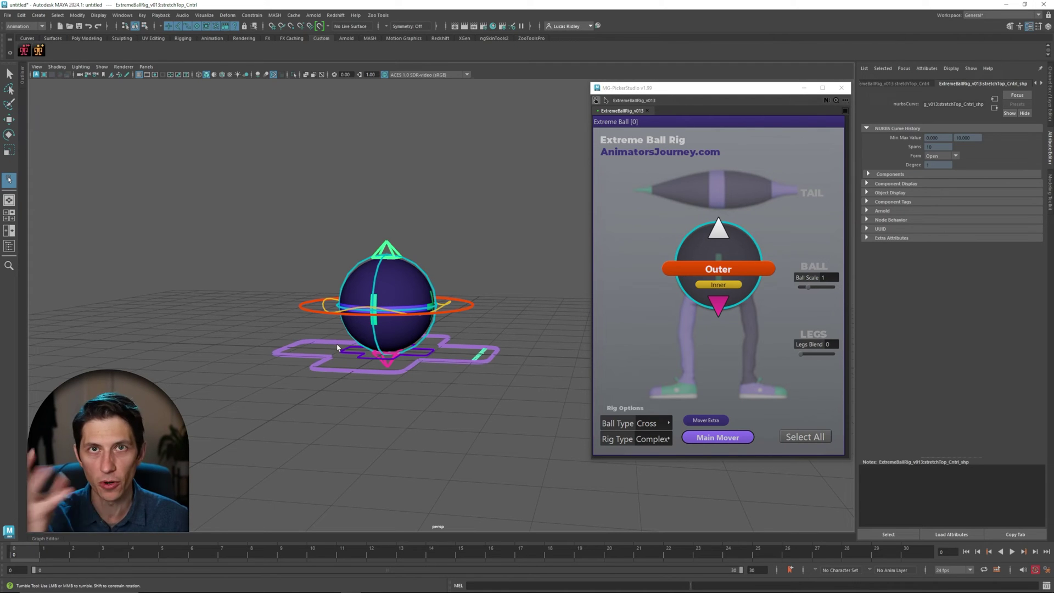
left_click_drag(420, 426, 550, 484)
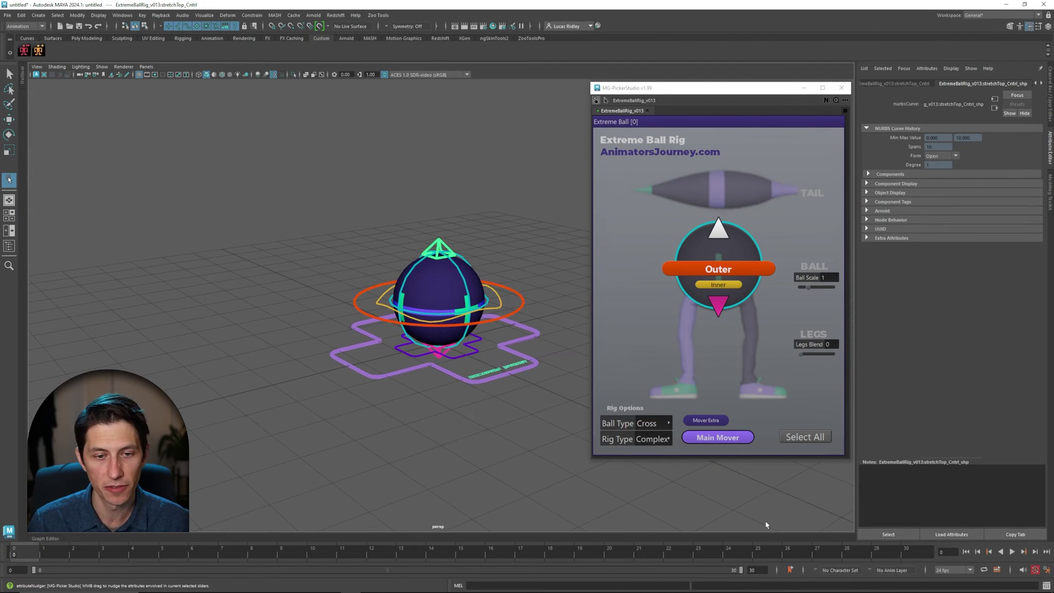
left_click(637, 440)
left_click(651, 466)
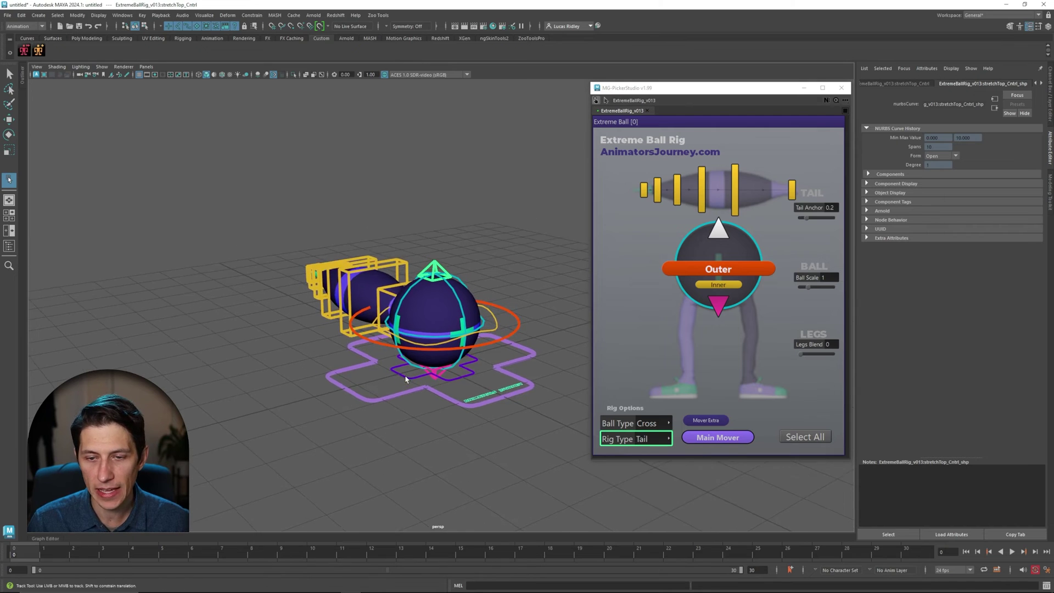
- Select the whole chain of tail controls from the base control next to the ball
left_click(793, 191)
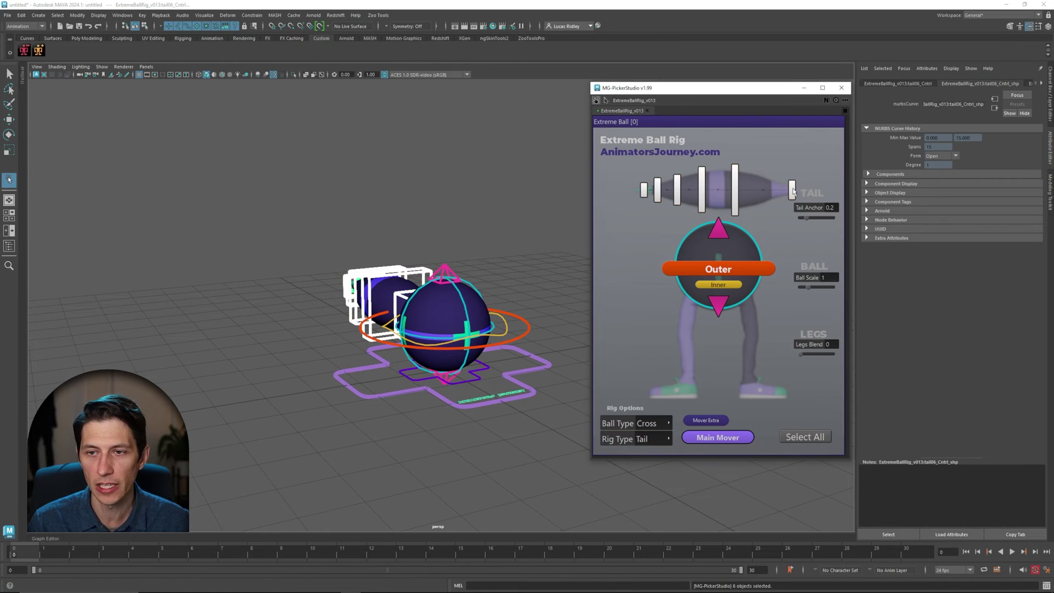
left_click_drag(385, 304, 452, 282, "alt")
middle_click_drag(346, 330, 425, 304, "alt")
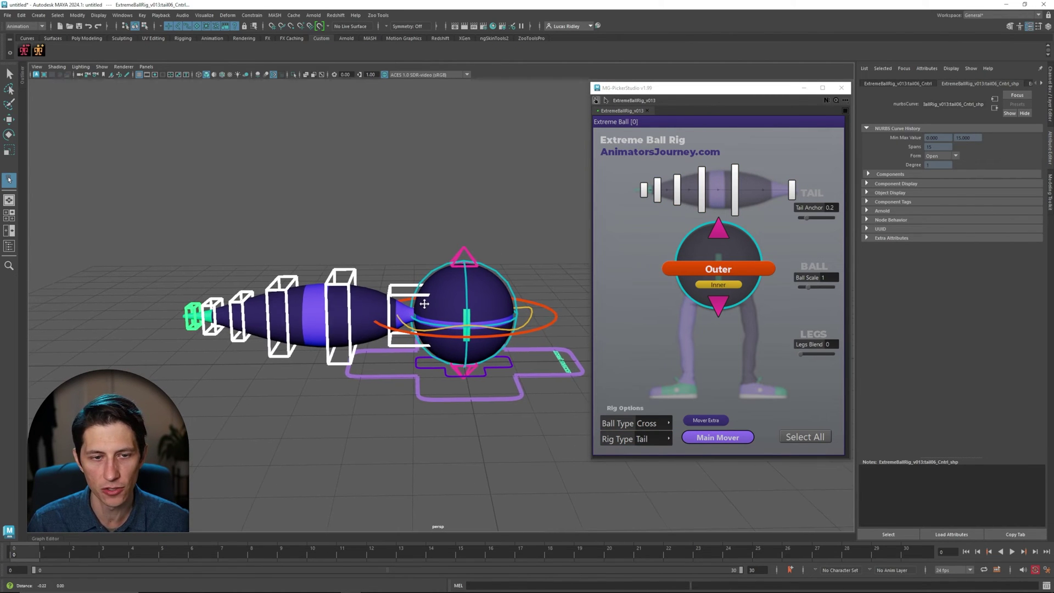
- Select all of the rig's controls at once with the picker's Select All option
left_click(809, 443)
middle_click_drag(387, 313, 373, 342, "alt")
left_click_drag(374, 343, 364, 344, "alt")
middle_click_drag(363, 344, 368, 361, "alt")
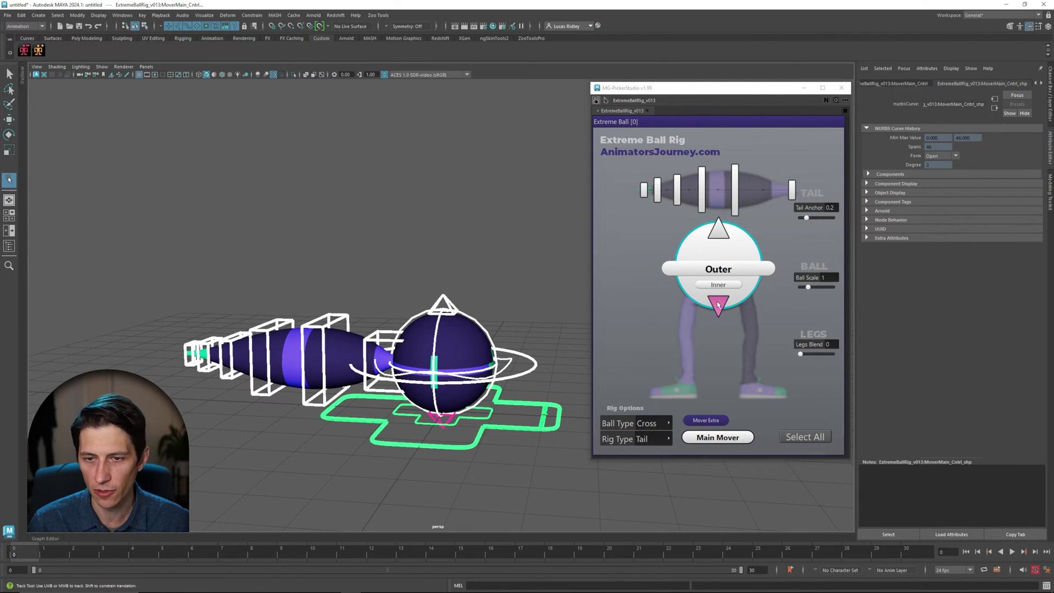
left_click_drag(509, 412, 465, 406, "alt")
middle_click_drag(464, 405, 476, 403, "alt")
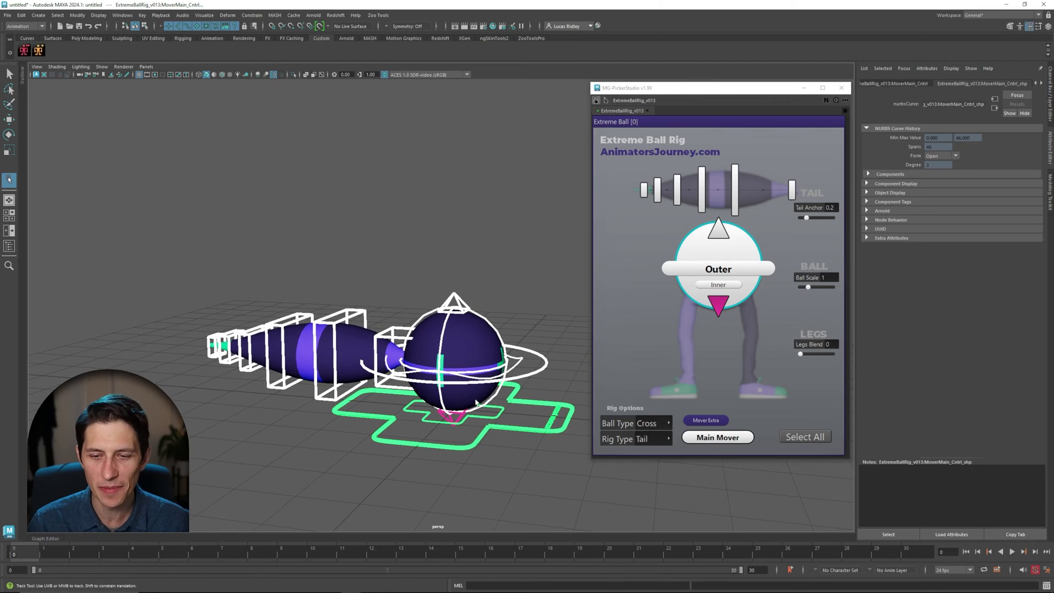
- Select only the Mover Extra control and view the tailed ball rig from several angles
left_click(703, 421)
middle_click_drag(382, 448, 354, 436, "alt")
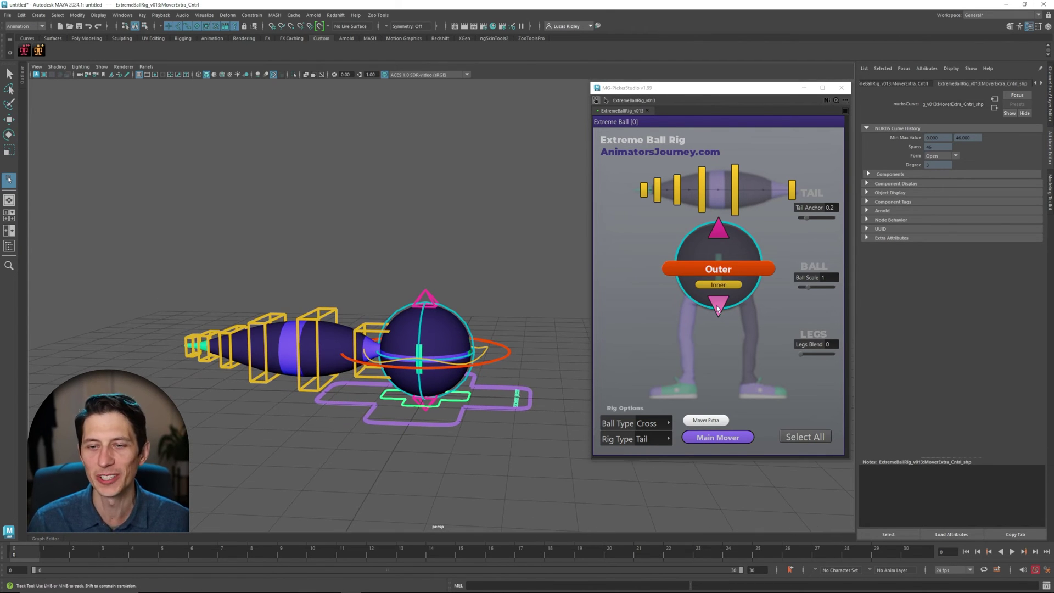
middle_click_drag(343, 349, 368, 376, "alt")
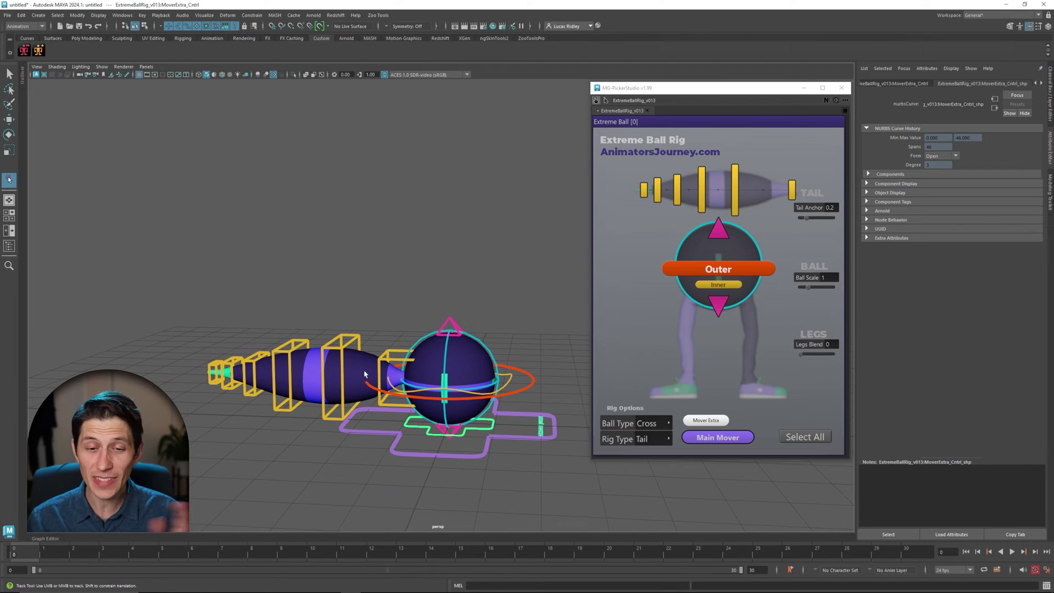
left_click_drag(397, 386, 423, 362, "alt")
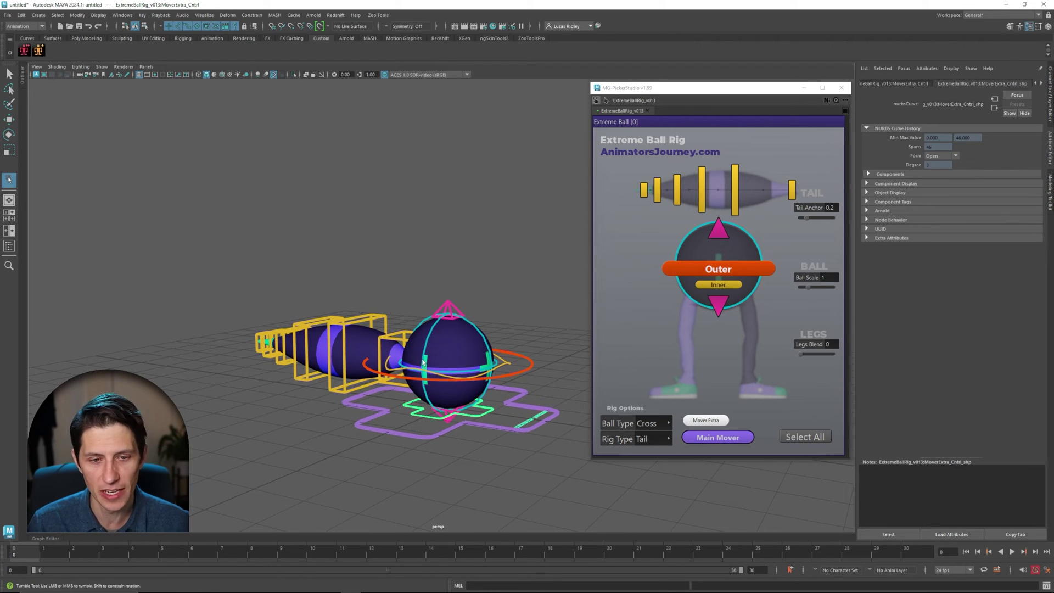
left_click_drag(483, 325, 508, 319, "alt")
middle_click_drag(498, 338, 489, 304, "alt")
mouse_move(488, 304)
left_mouse_down("alt")
mouse_move(445, 291)
mouse_move(476, 301)
left_mouse_up("alt")
middle_click_drag(475, 301, 491, 307, "alt")
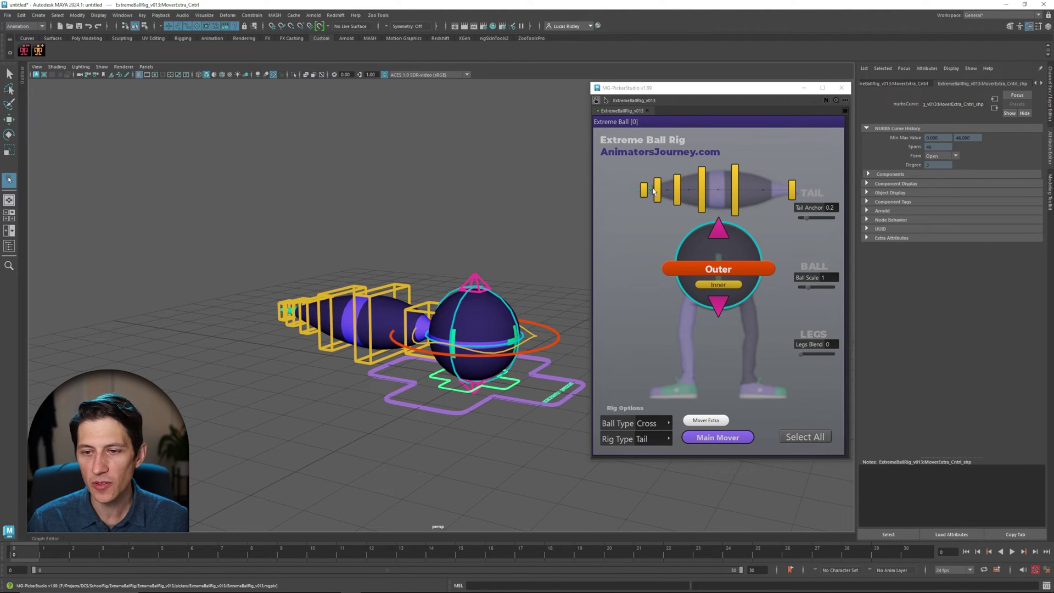
- Select chains of tail controls in the picker, starting at the base and working segment by segment to the tip
left_click(795, 192)
left_click_drag(450, 329, 405, 336, "alt")
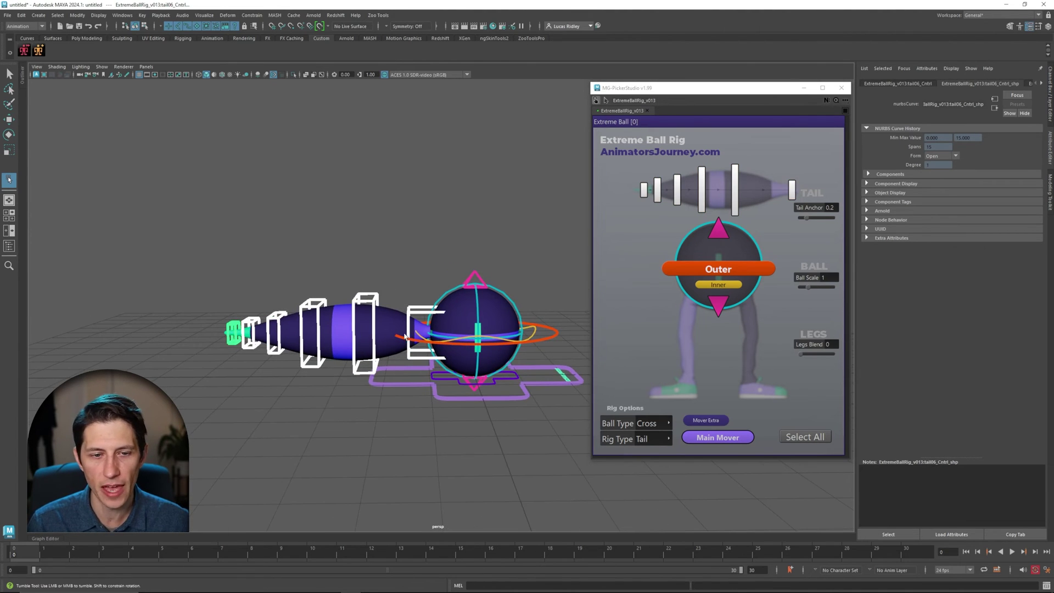
double_click(738, 192)
double_click(701, 192)
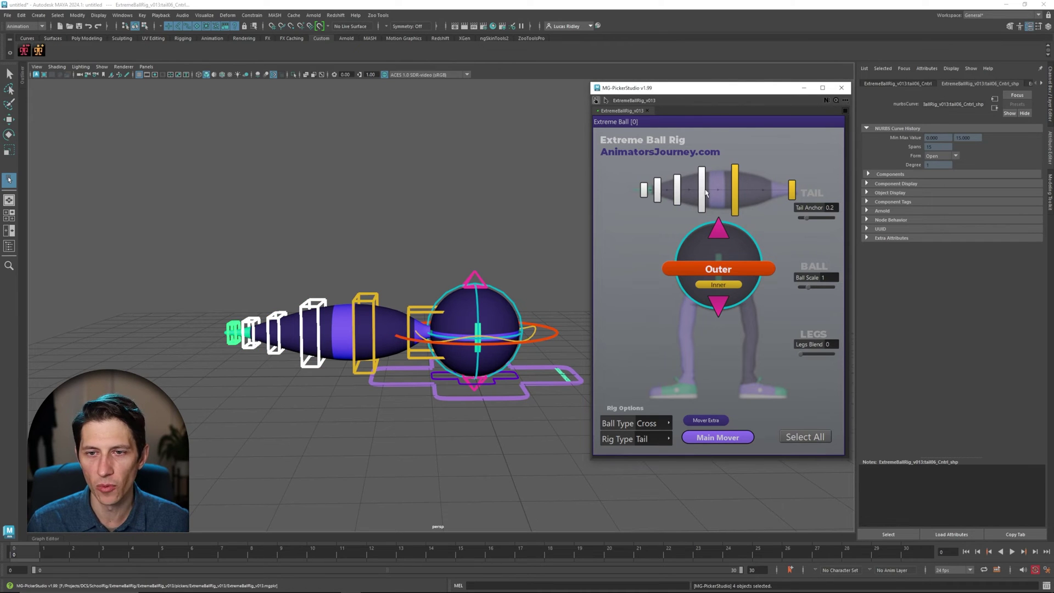
double_click(676, 189)
double_click(659, 190)
double_click(644, 191)
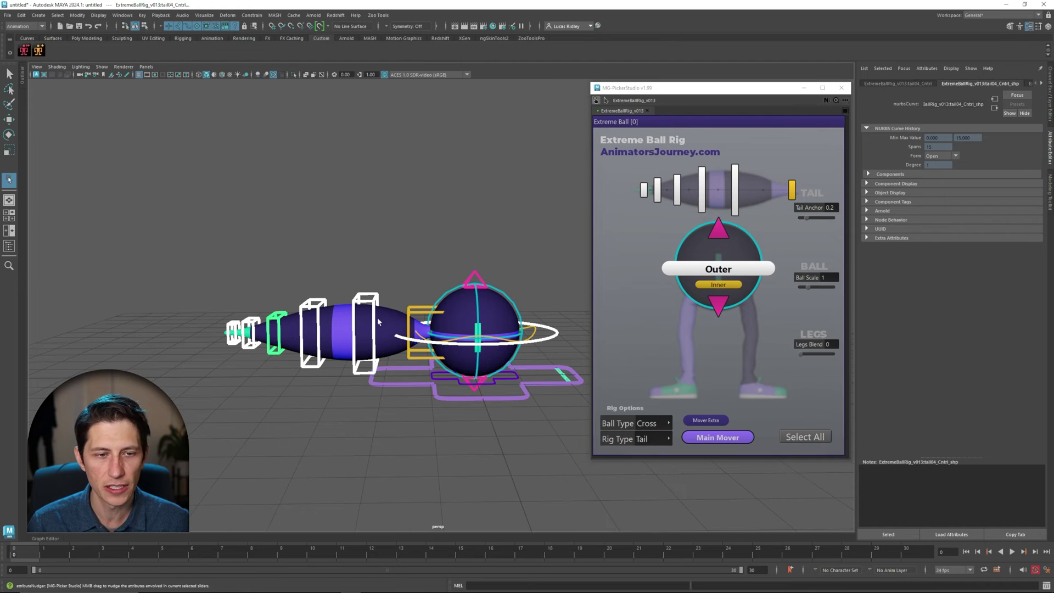
- Select the ball's Outer control in the viewport
mouse_move(378, 322)
left_mouse_down("alt")
mouse_move(352, 318)
mouse_move(385, 324)
left_mouse_up("alt")
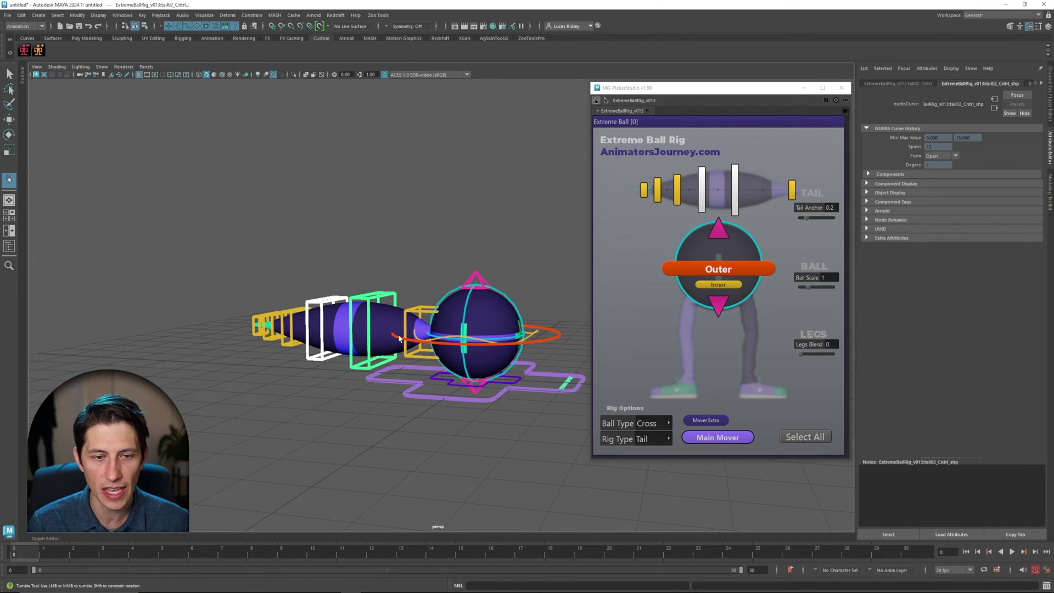
left_click(394, 336)
left_click_drag(284, 308, 300, 304, "alt")
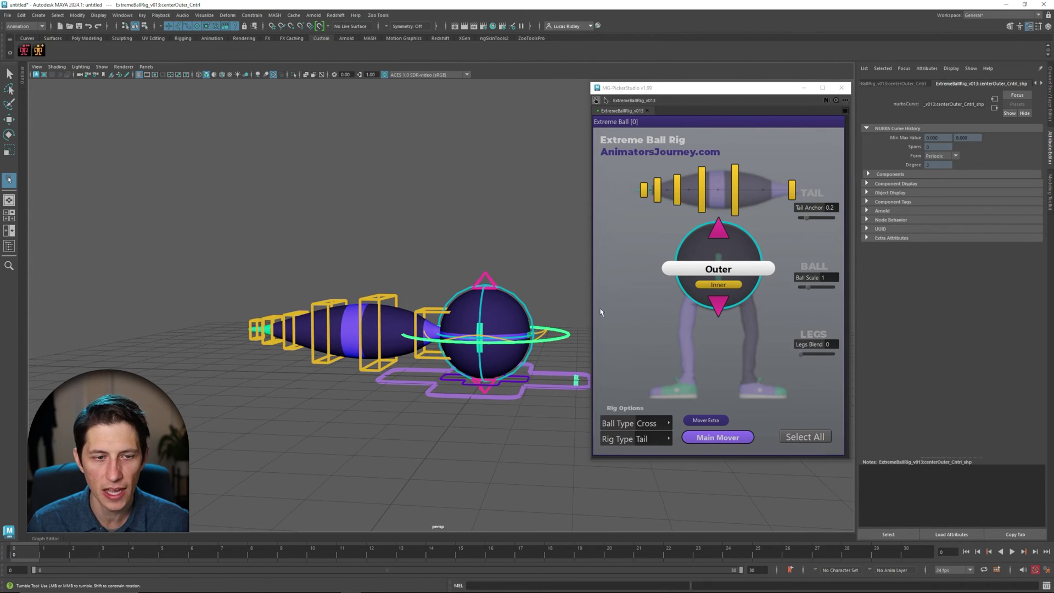
left_click_drag(551, 301, 481, 300, "alt")
- Box-select all six tail controls in the picker and hide the rig's control curves in the viewport
left_click_drag(624, 170, 793, 212)
left_click_drag(467, 302, 335, 357, "alt")
key("alt+1")
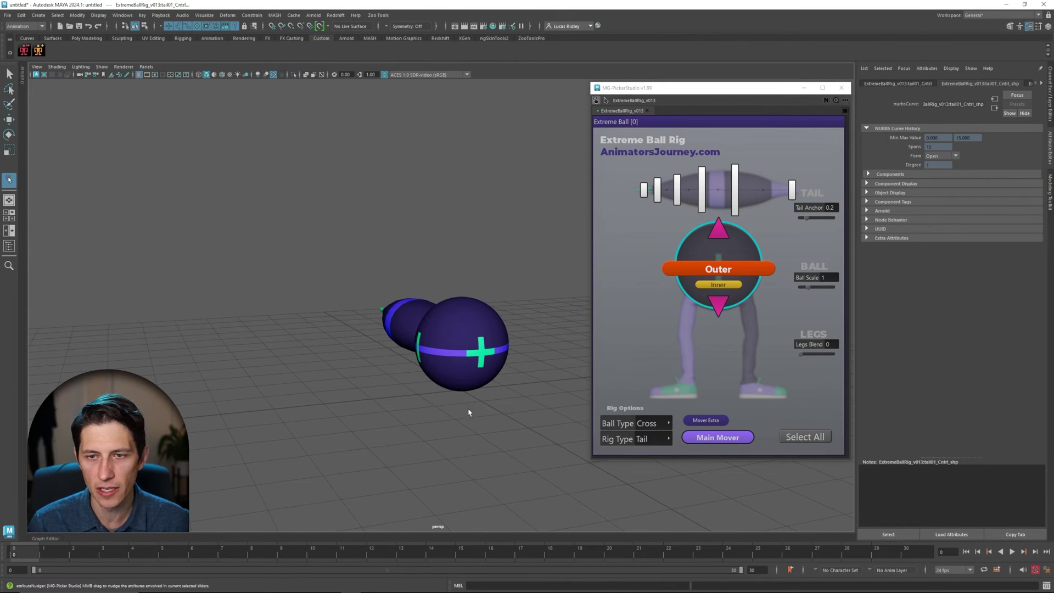
- Switch the rig type to Tail Simple and view the simplified tail controls from the side
left_click_drag(469, 413, 459, 379, "alt")
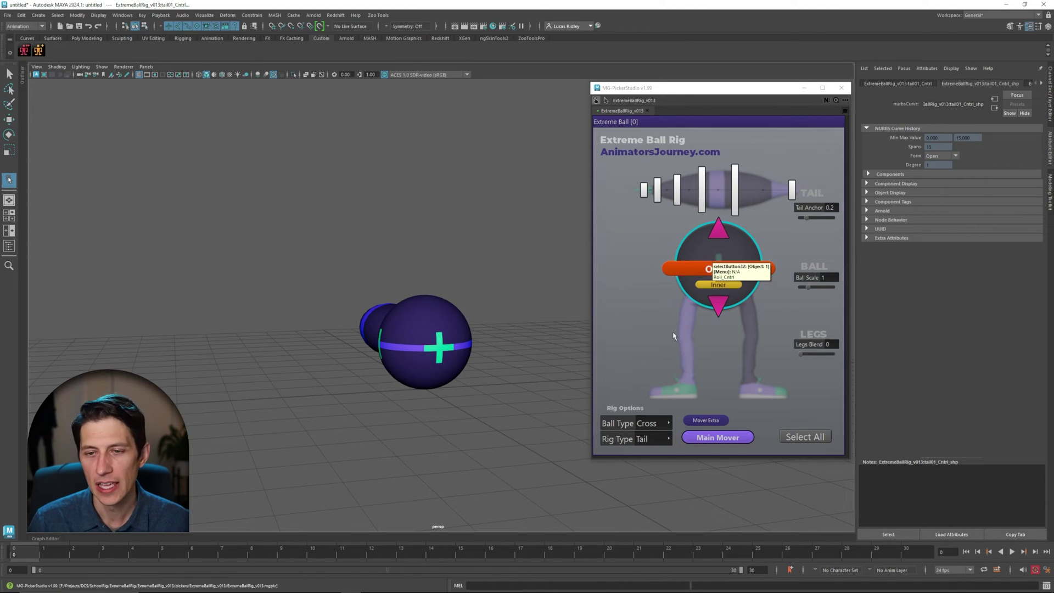
middle_click_drag(473, 393, 463, 394, "alt")
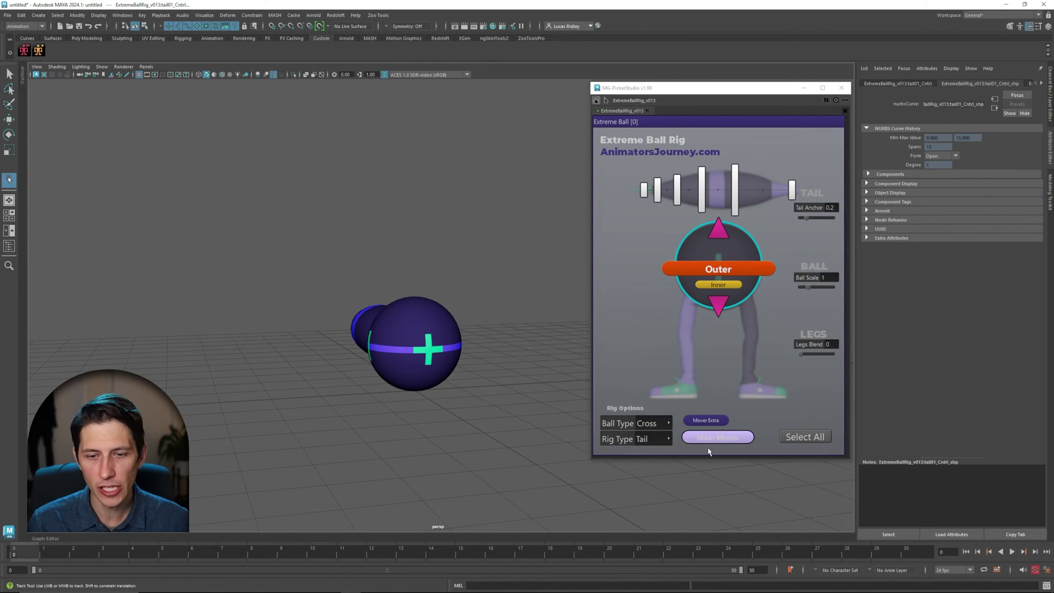
left_click(659, 441)
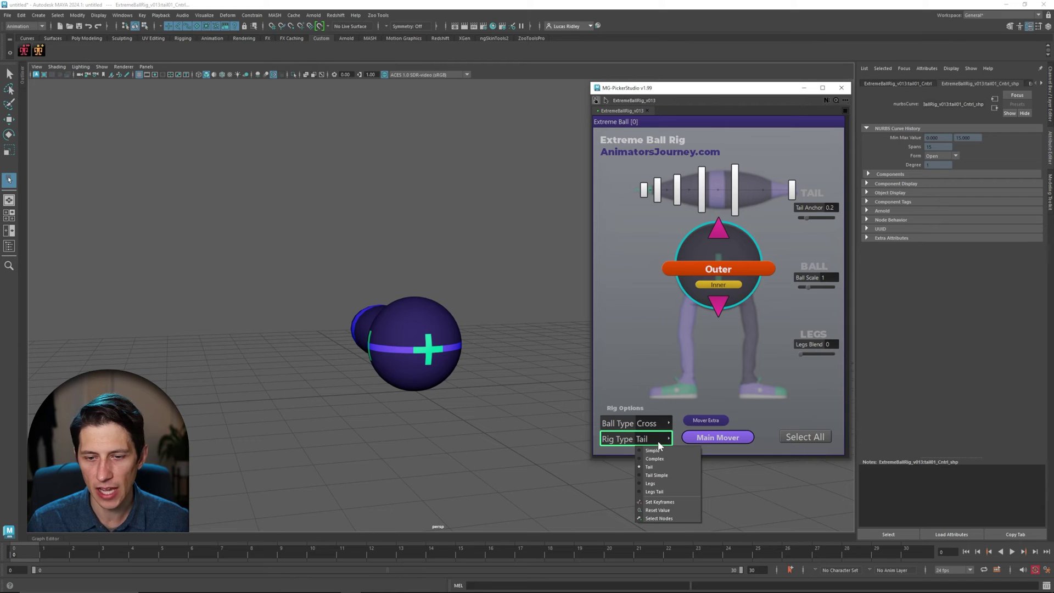
left_click(667, 473)
left_click_drag(401, 372, 506, 347, "alt")
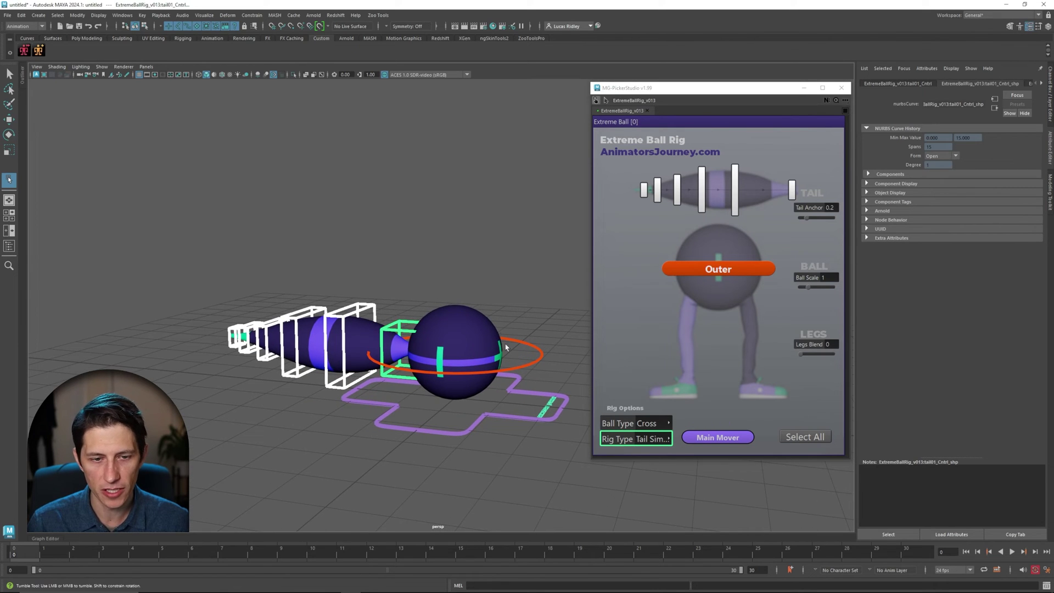
left_click_drag(442, 330, 357, 352, "alt")
- Select the ball's Outer control in the viewport and view the Tail Simple rig from the front
left_click(492, 343)
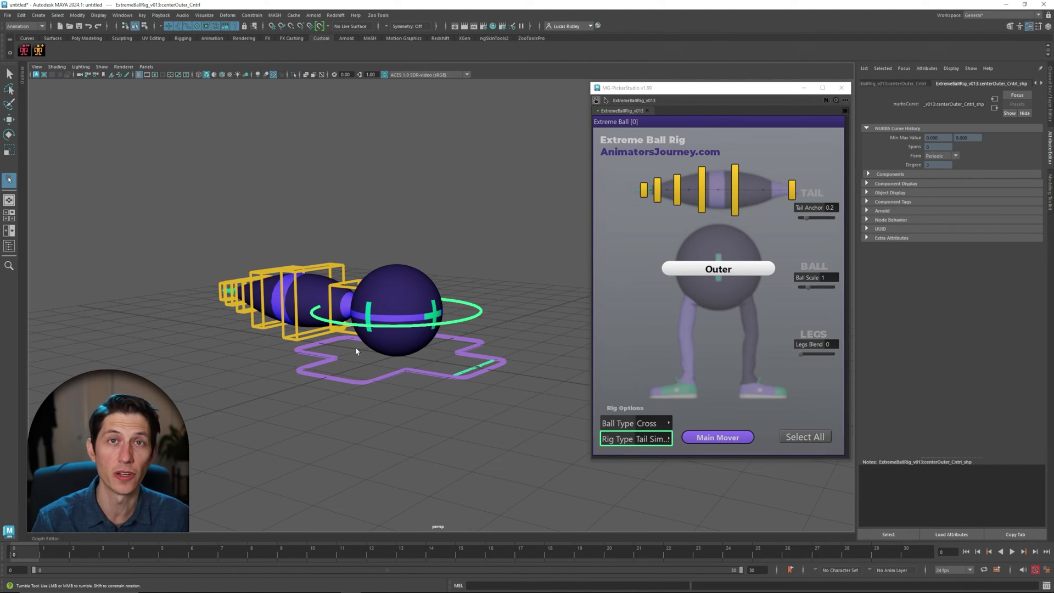
mouse_move(384, 347)
left_mouse_down("alt")
mouse_move(362, 337)
mouse_move(388, 340)
left_mouse_up("alt")
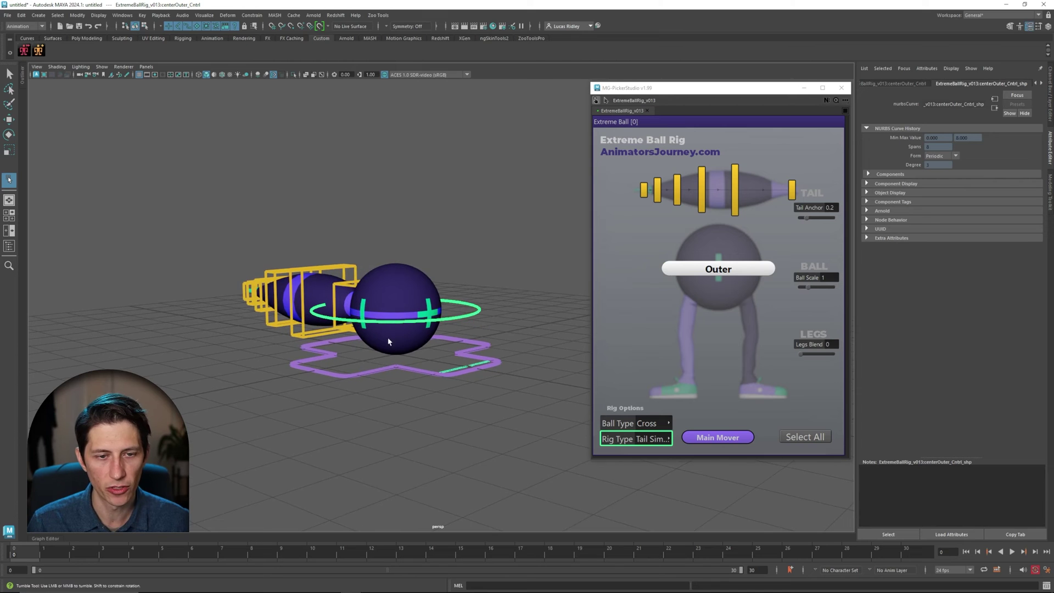
middle_click_drag(388, 340, 399, 360, "alt")
mouse_move(400, 360)
left_mouse_down("alt")
mouse_move(423, 356)
mouse_move(396, 358)
mouse_move(410, 363)
left_mouse_up("alt")
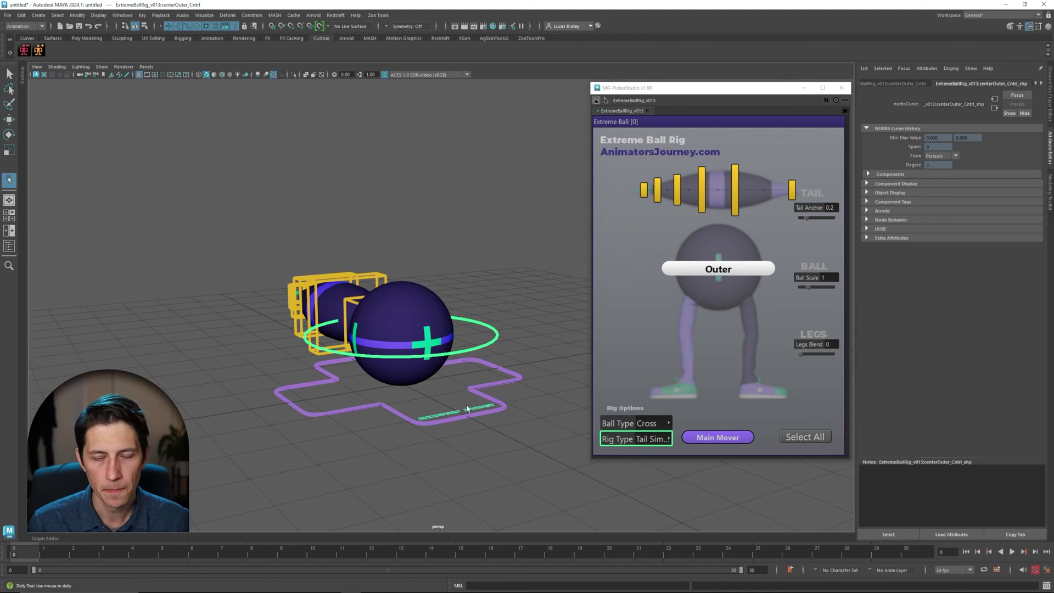
- Switch the rig type to Legs and frame the legged ball closely in the viewport
left_click(659, 444)
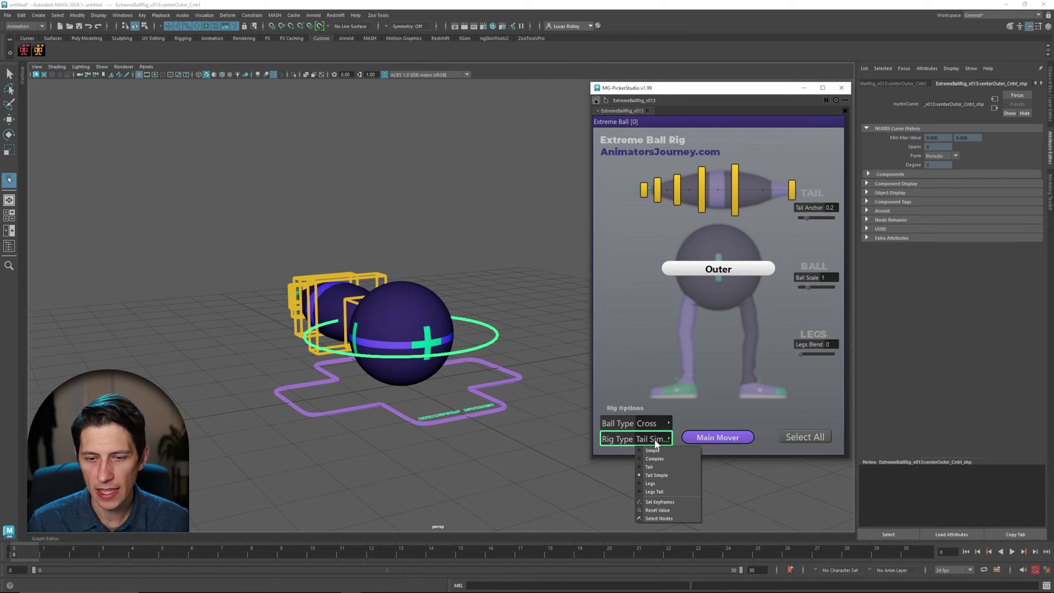
left_click(666, 485)
middle_click_drag(348, 379, 385, 324, "alt")
right_click_drag(384, 324, 467, 355, "alt")
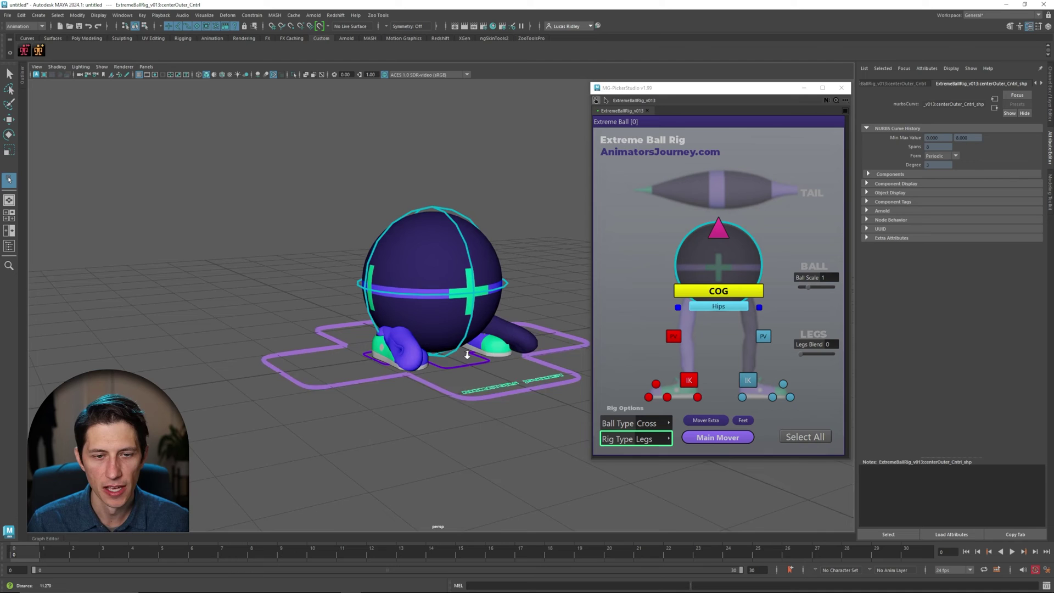
- Examine the ball with its folded legs from both sides and from the front
left_click_drag(467, 354, 397, 367, "alt")
middle_click_drag(397, 367, 425, 311, "alt")
left_click_drag(438, 335, 335, 328, "alt")
middle_click_drag(381, 319, 369, 320, "alt")
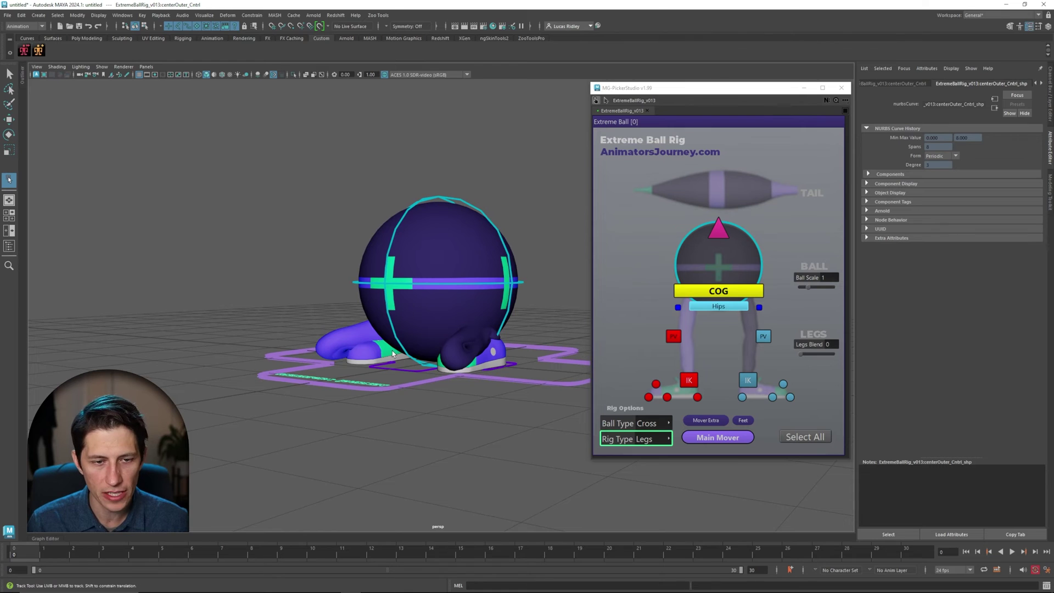
left_click_drag(393, 353, 411, 371, "alt")
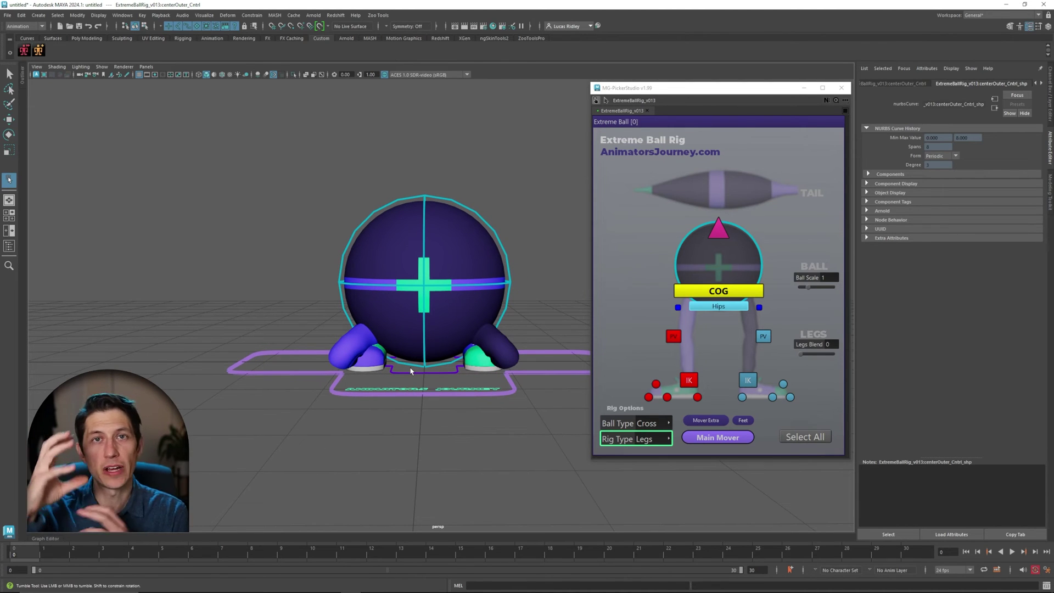
left_click_drag(410, 371, 468, 387, "alt")
middle_click_drag(383, 355, 401, 365, "alt")
right_click_drag(401, 366, 386, 356, "alt")
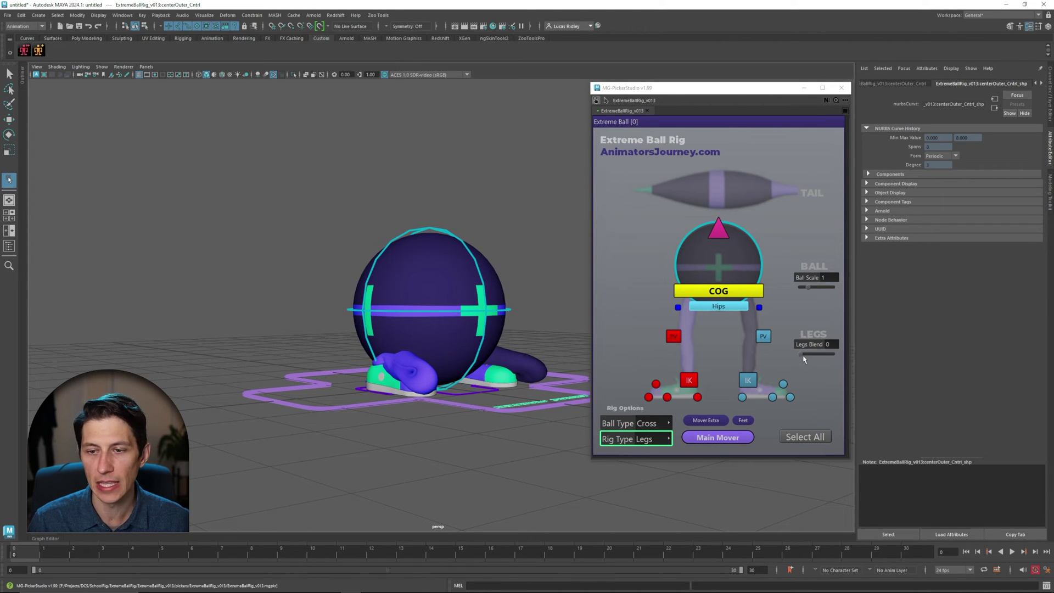
- Set Legs Blend to 10 and inspect the extended legs and their controls from the sides and front
left_click_drag(801, 355, 839, 355)
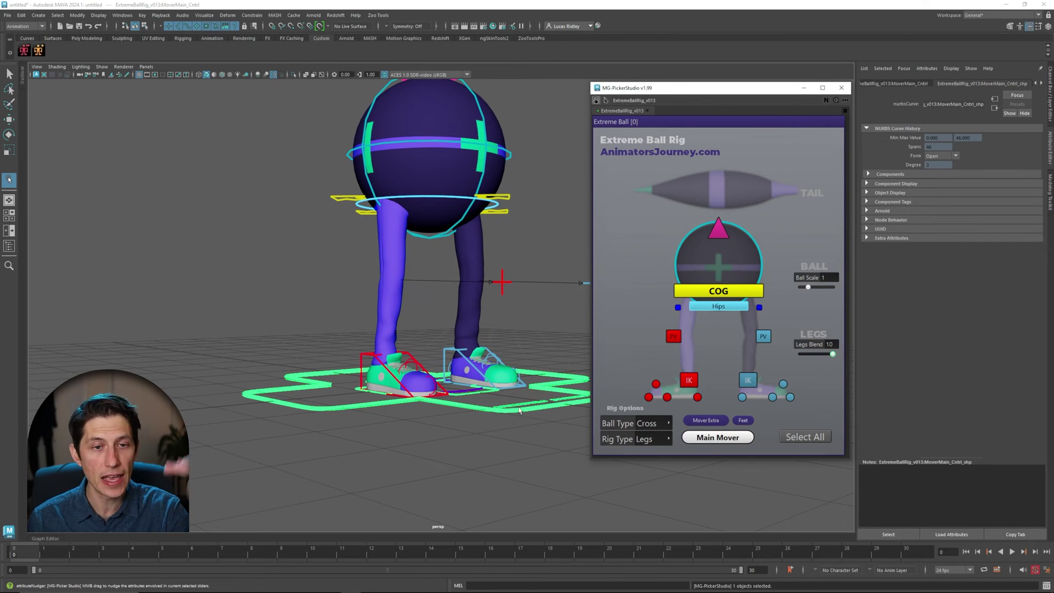
middle_click_drag(362, 239, 376, 266, "alt")
scroll(376, 267, "down", 1)
left_click_drag(483, 379, 546, 392, "alt")
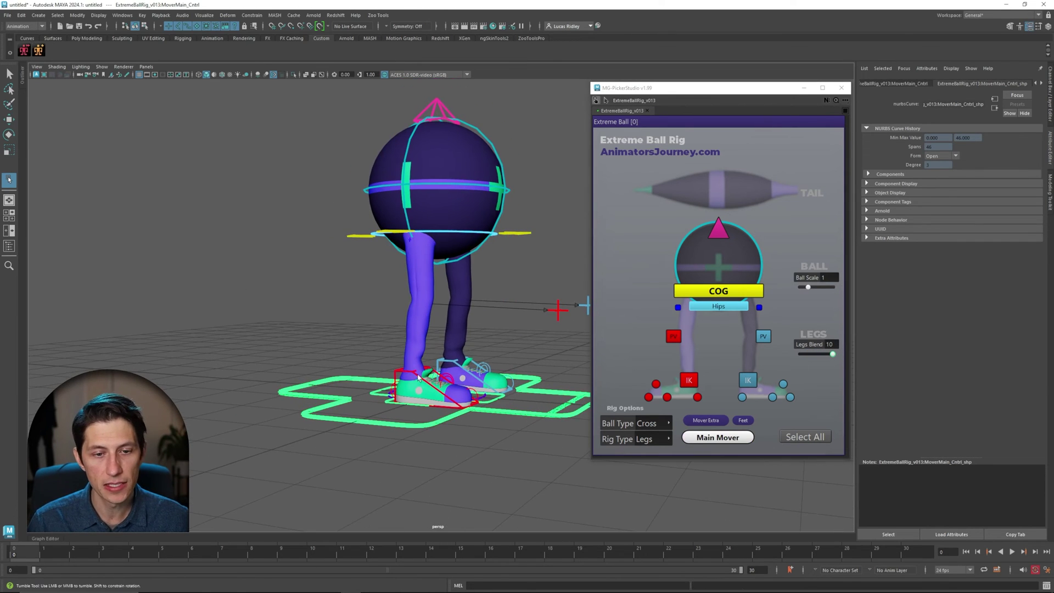
middle_click_drag(546, 392, 526, 389, "alt")
left_click_drag(526, 389, 345, 364, "alt")
middle_click_drag(345, 365, 405, 357, "alt")
scroll(367, 351, "down", 1)
- Undo the Legs Blend and rig type changes, and set the rig type to Legs again
key("alt+1")
key("alt+1")
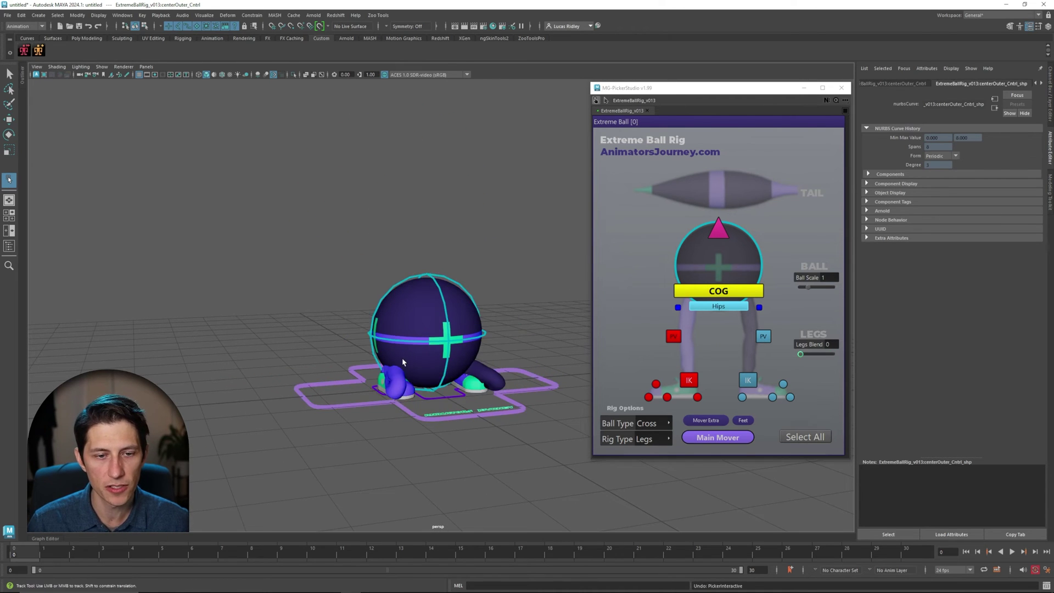
left_click(665, 440)
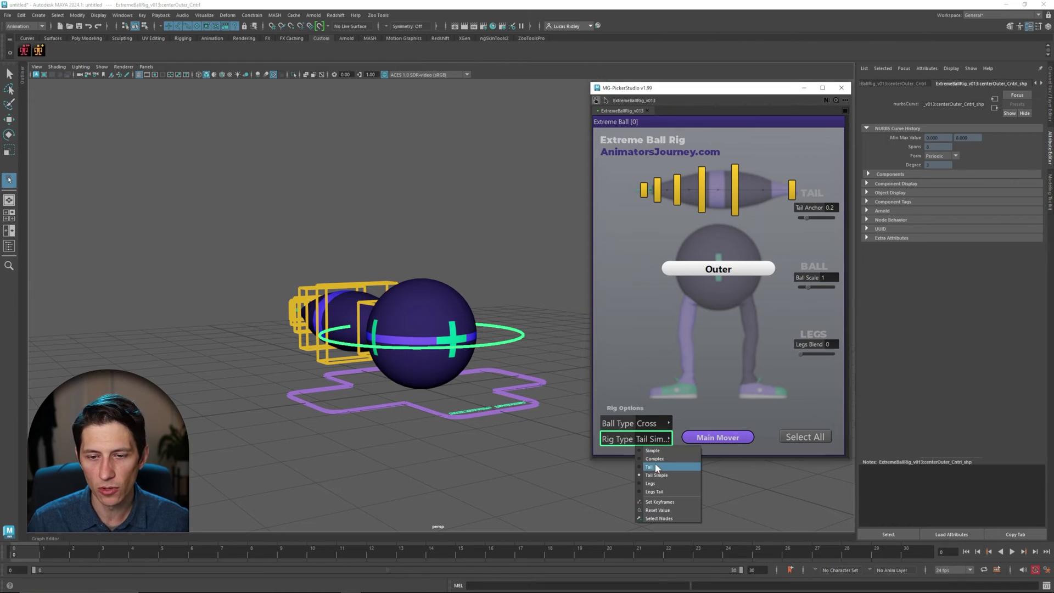
left_click(664, 481)
- Select the COG control, move it straight up away from the feet, and undo the move
left_click(719, 291)
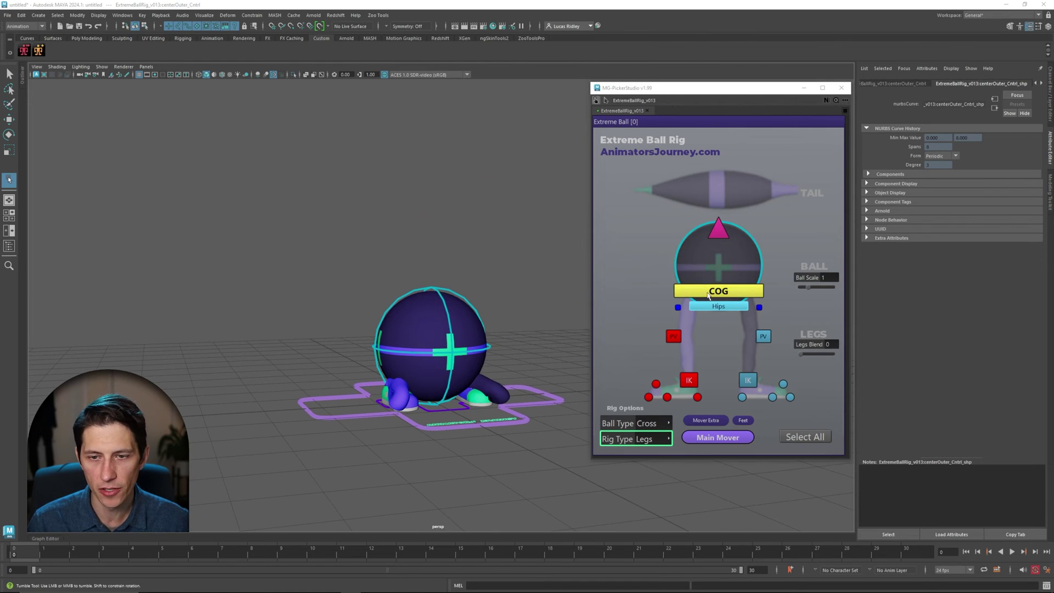
key("w")
left_click_drag(429, 367, 437, 269)
key("ctrl+z")
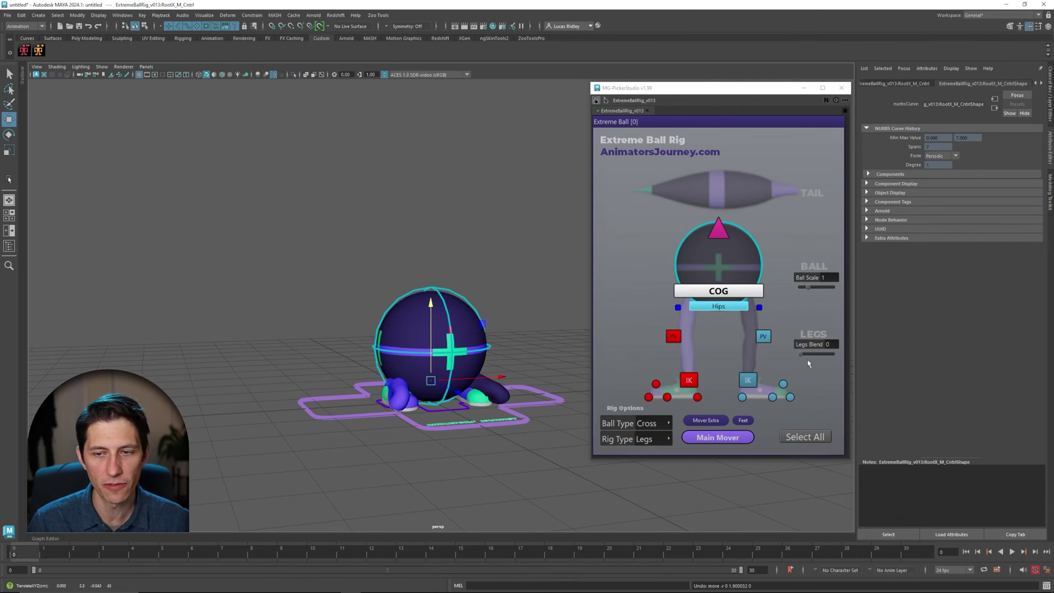
- Raise Legs Blend to 10, view the standing ball from an angle, and bring the blend back to 0
left_click_drag(802, 354, 856, 347)
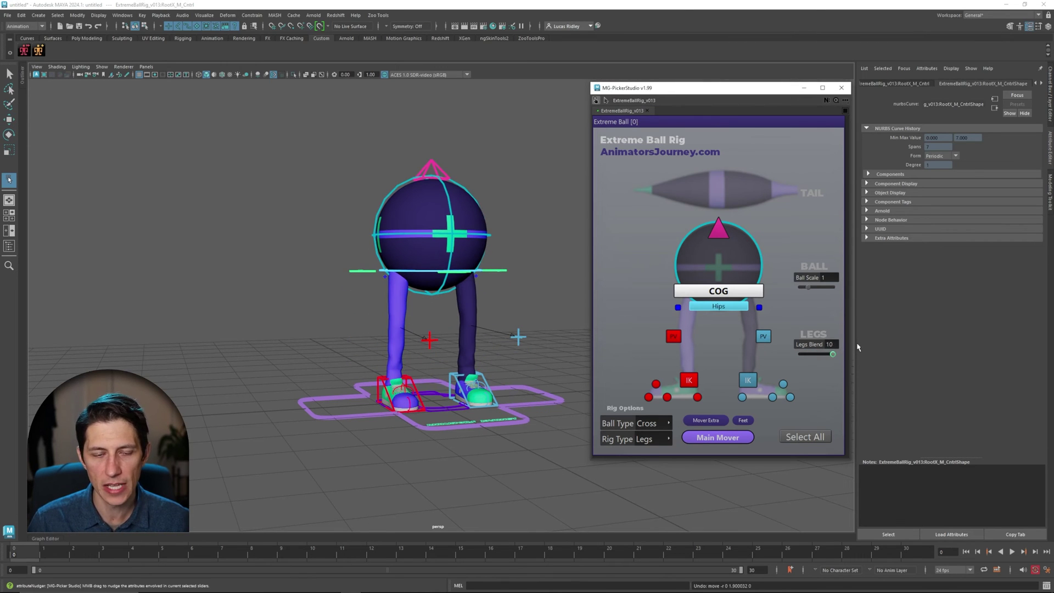
left_click_drag(198, 379, 343, 391, "alt")
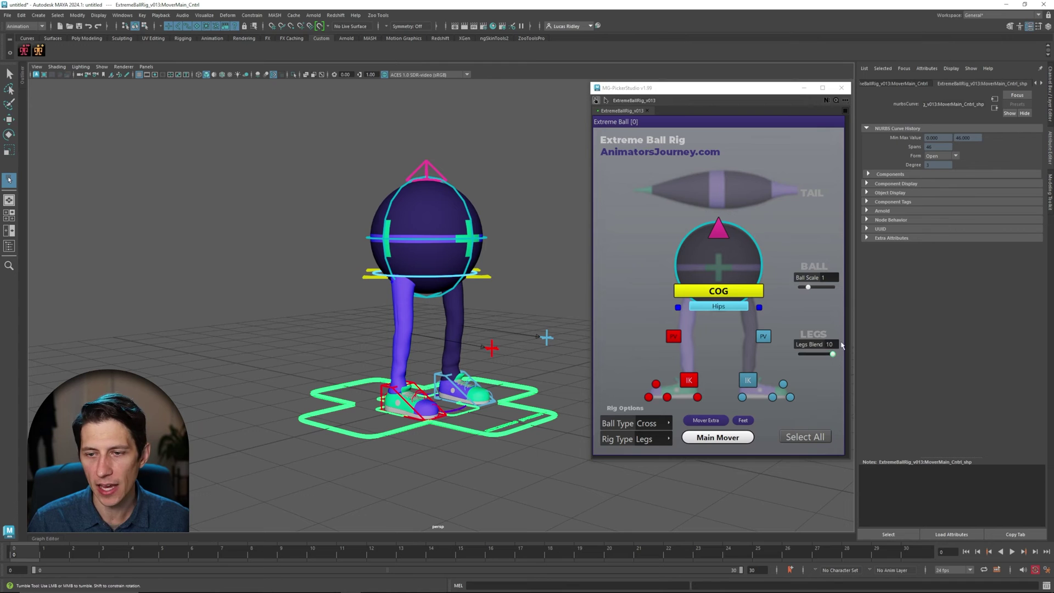
left_click_drag(834, 356, 771, 364)
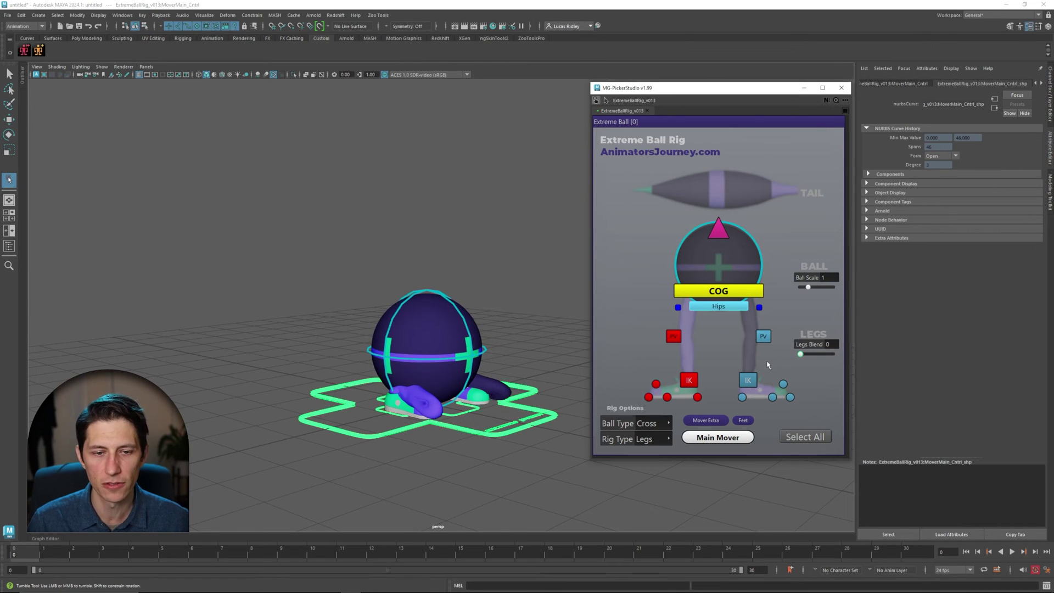
middle_click_drag(308, 445, 335, 415, "alt")
left_click_drag(334, 414, 313, 412, "alt")
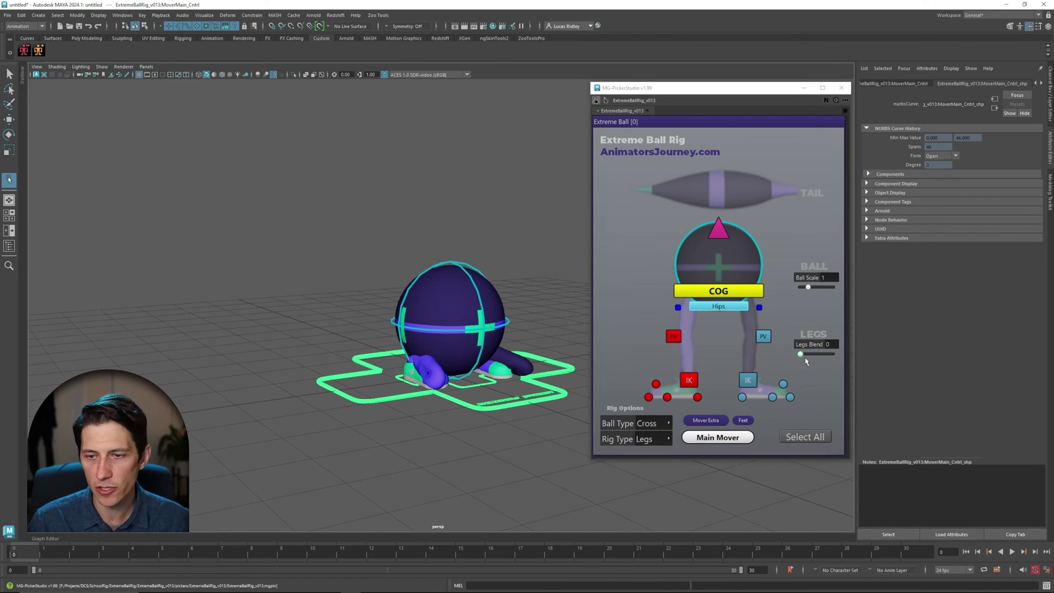
- Set Legs Blend to 10, try out the Ball Scale slider on the whole rig, and undo the scaling
left_click_drag(806, 358, 835, 354)
mouse_move(812, 289)
middle_mouse_down()
mouse_move(824, 289)
mouse_move(803, 289)
mouse_move(815, 290)
middle_mouse_up()
key("ctrl+z")
key("ctrl+z")
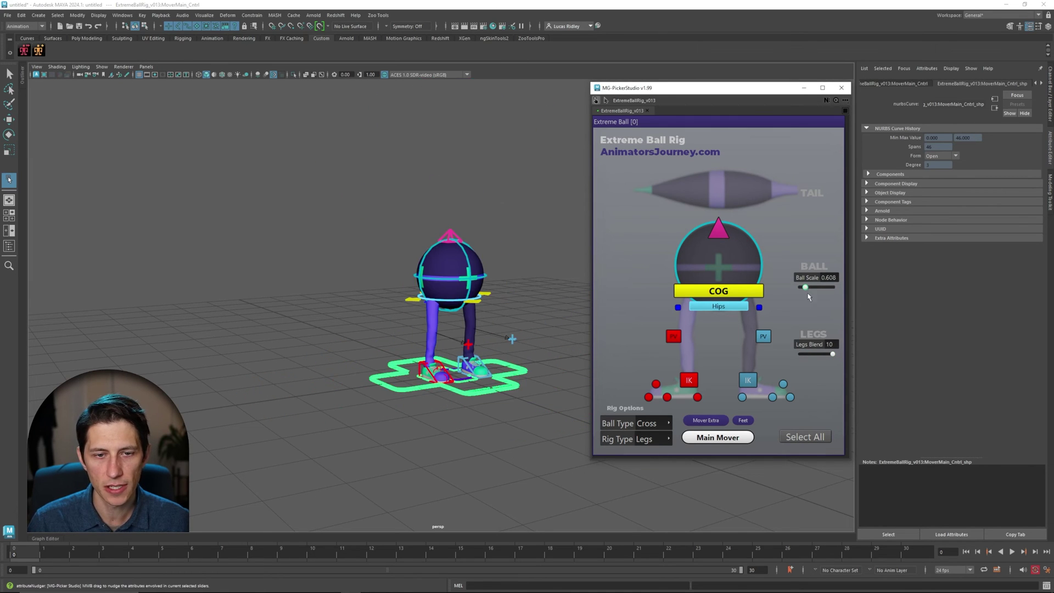
- Select the right leg's FK/IK switch control, show its channels, and set FKIKBlend to 0 for FK
left_click_drag(443, 325, 384, 335, "alt")
middle_click_drag(385, 334, 385, 354, "alt")
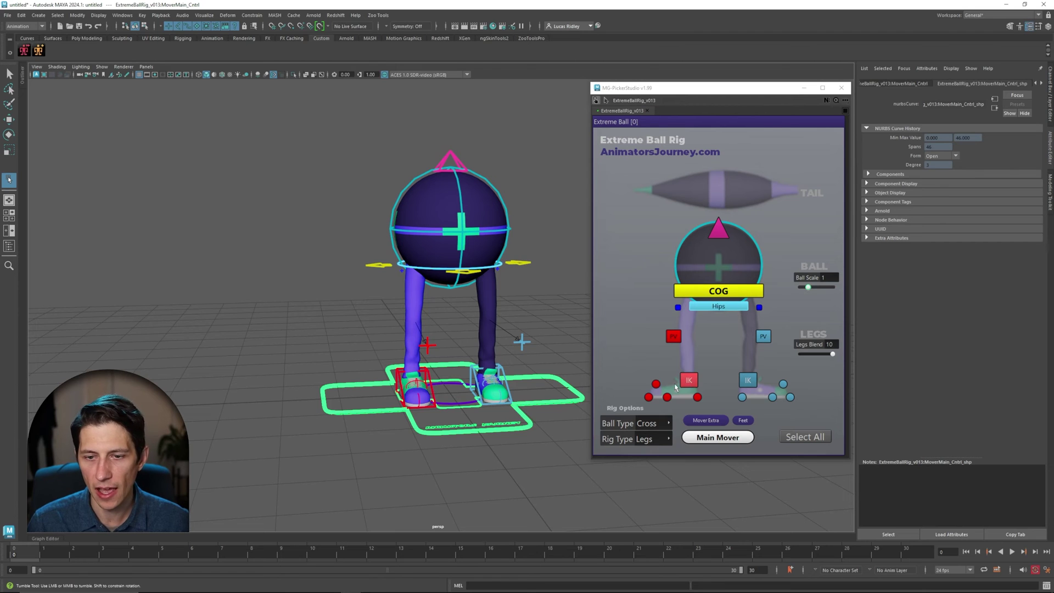
left_click_drag(393, 348, 443, 343, "alt")
right_click_drag(400, 344, 433, 343, "alt")
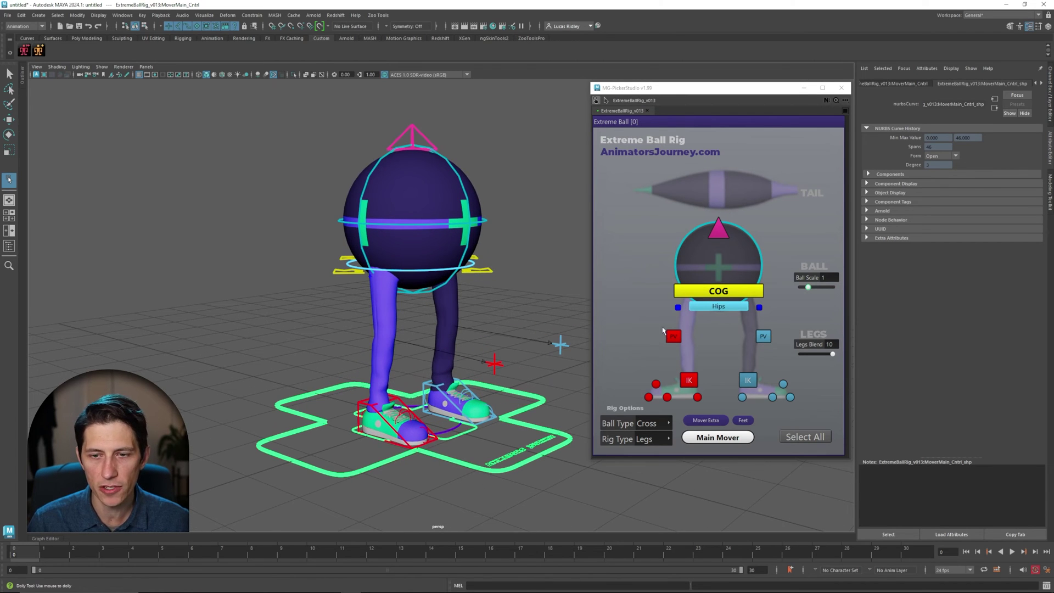
left_click(679, 308)
left_click(1049, 91)
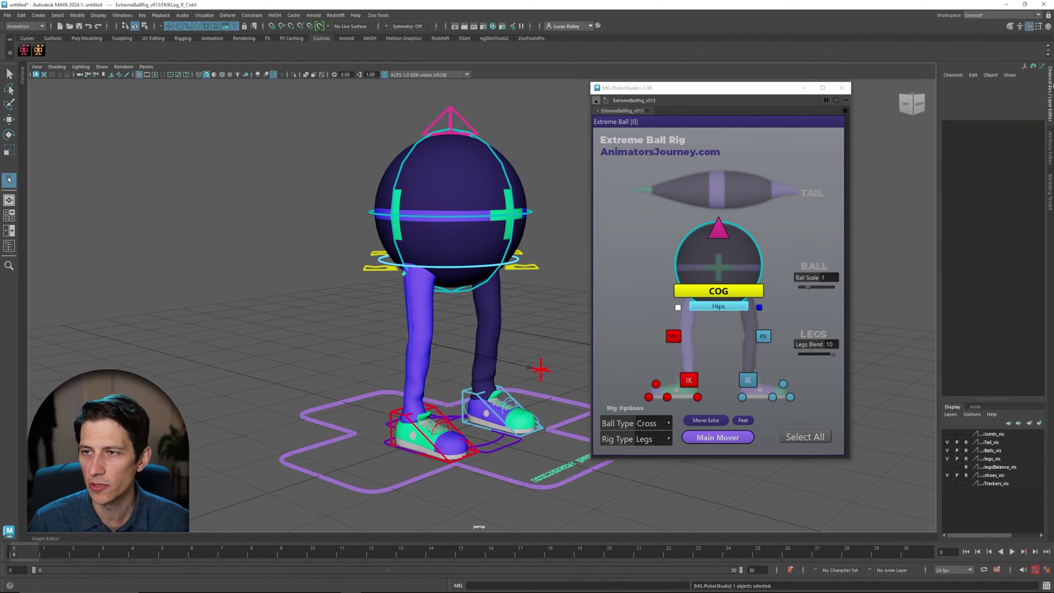
left_click_drag(582, 233, 448, 313, "alt")
middle_click_drag(484, 315, 320, 330)
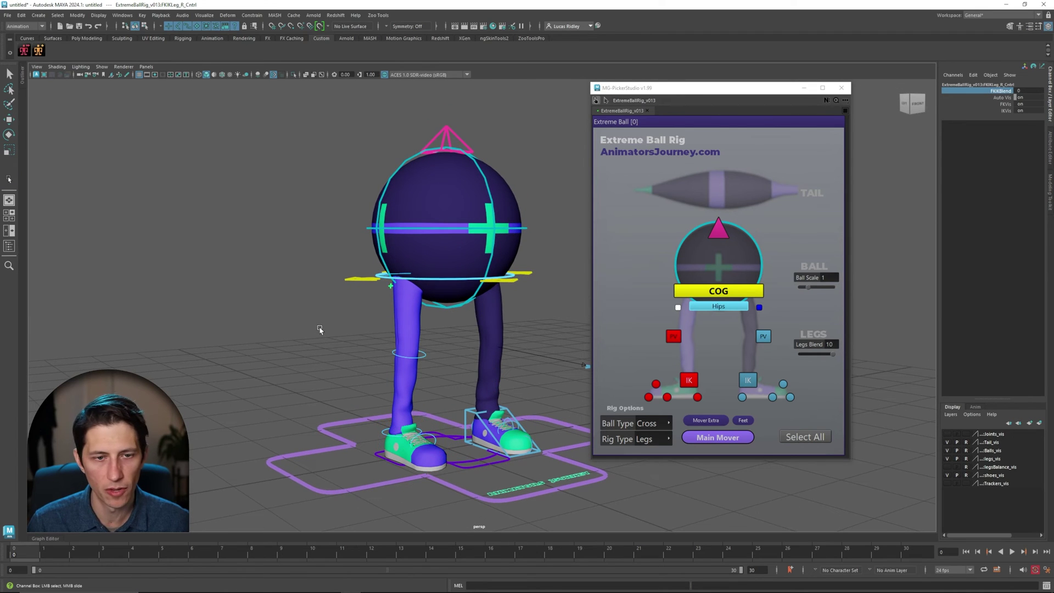
left_click_drag(320, 330, 428, 339, "alt")
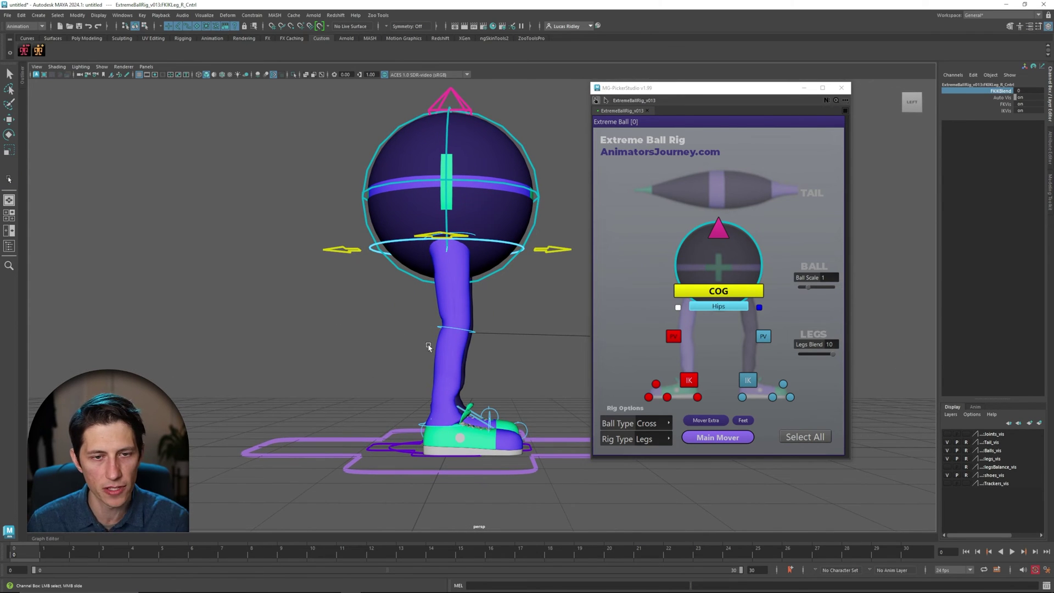
left_click_drag(511, 345, 380, 248, "alt")
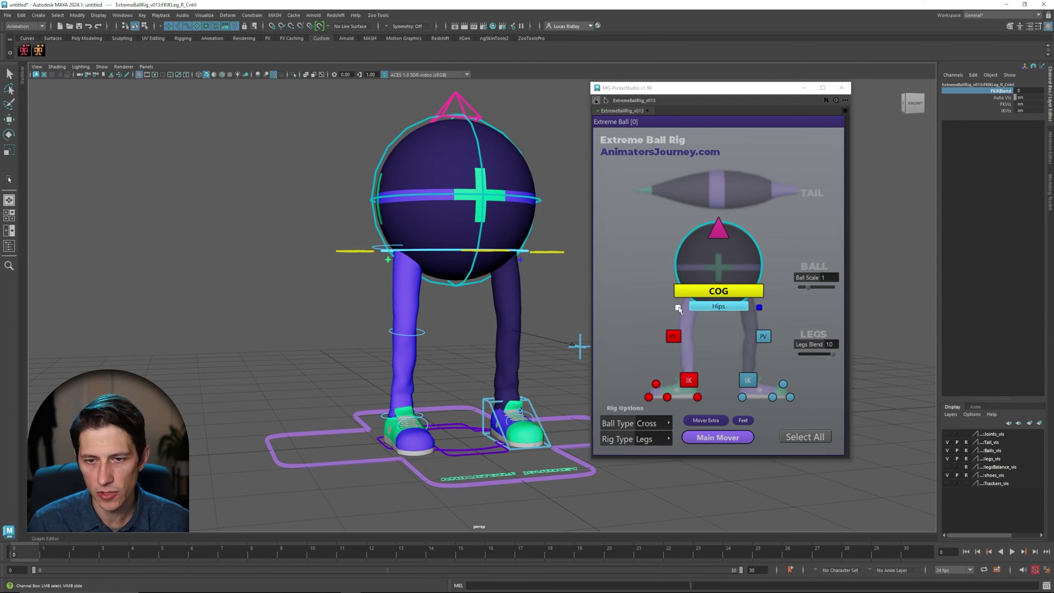
- Set the right leg's FKIKBlend to 10 for IK and bring the feet into view
left_click(357, 292)
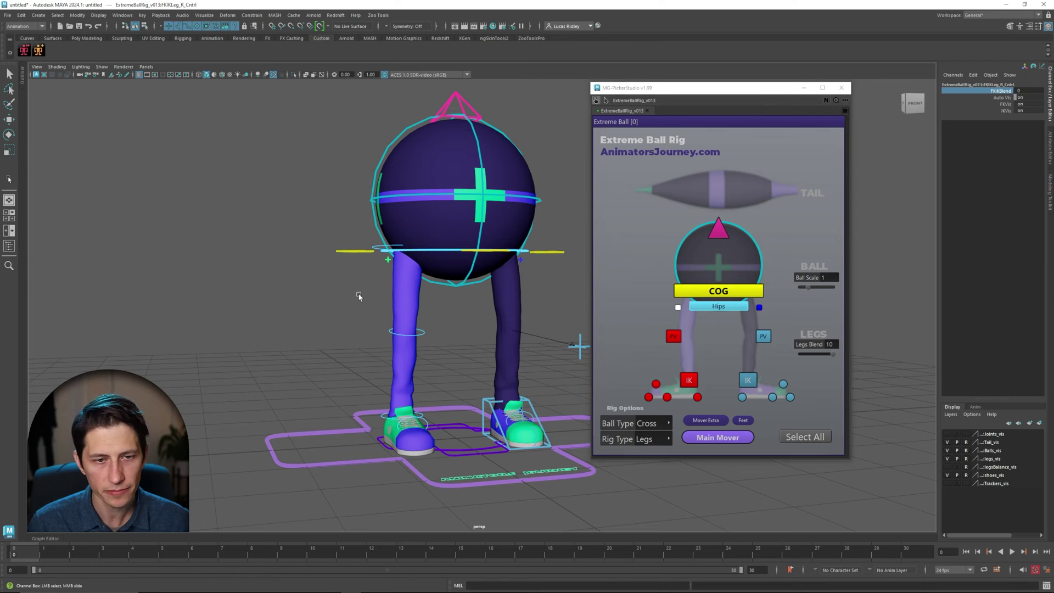
left_click(387, 260)
left_click(985, 90)
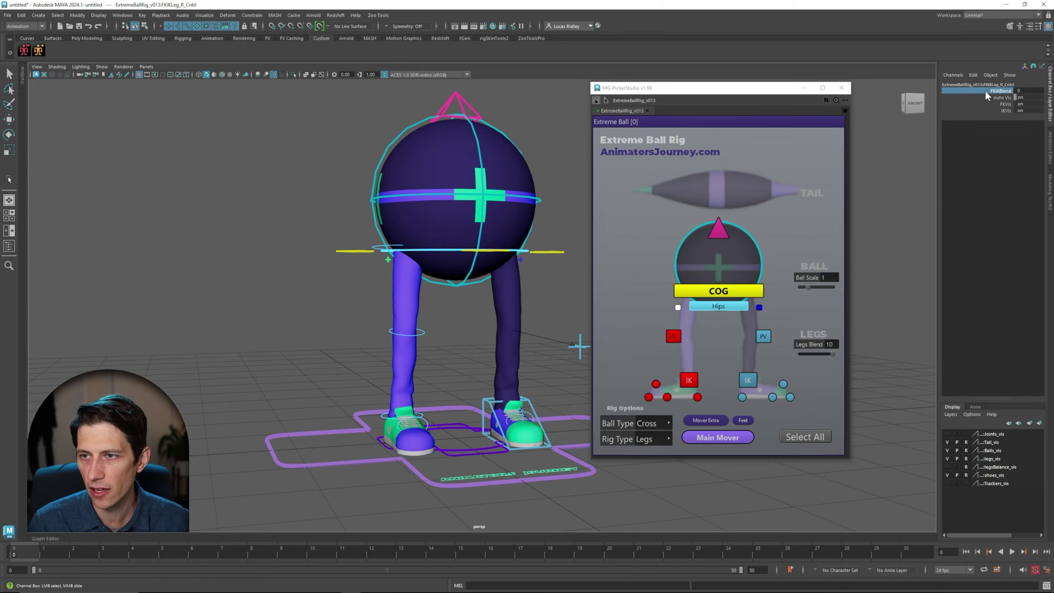
middle_click_drag(297, 325, 395, 325)
middle_click_drag(426, 393, 429, 316, "alt")
left_click_drag(379, 301, 434, 299, "alt")
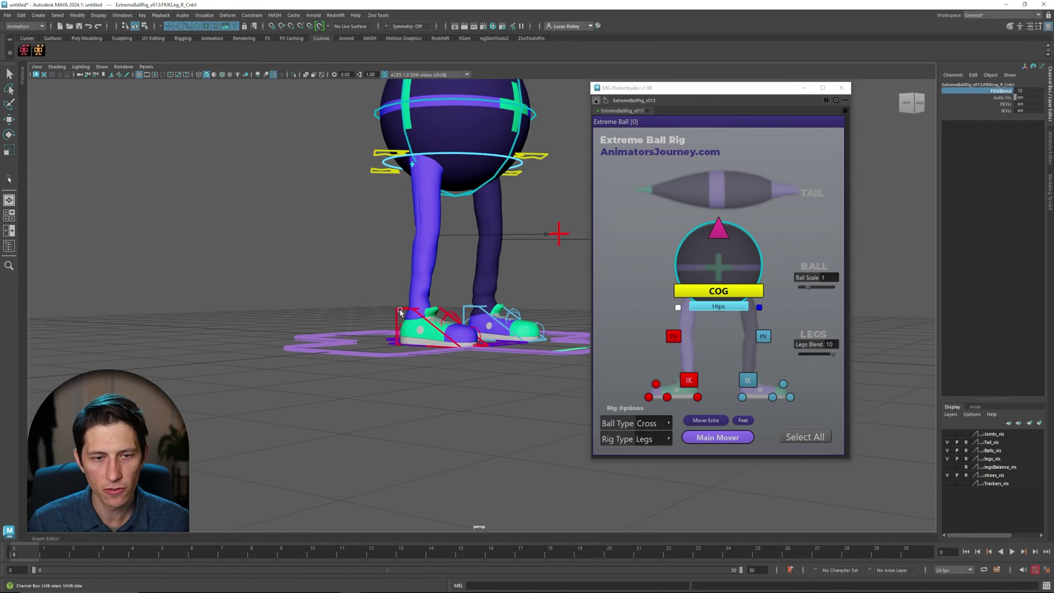
- Select the right foot's IK control, try out its Rock channel with the shoe viewed close up, and undo the rock
left_click(398, 307)
left_click(400, 310)
middle_click_drag(489, 325, 508, 357, "alt")
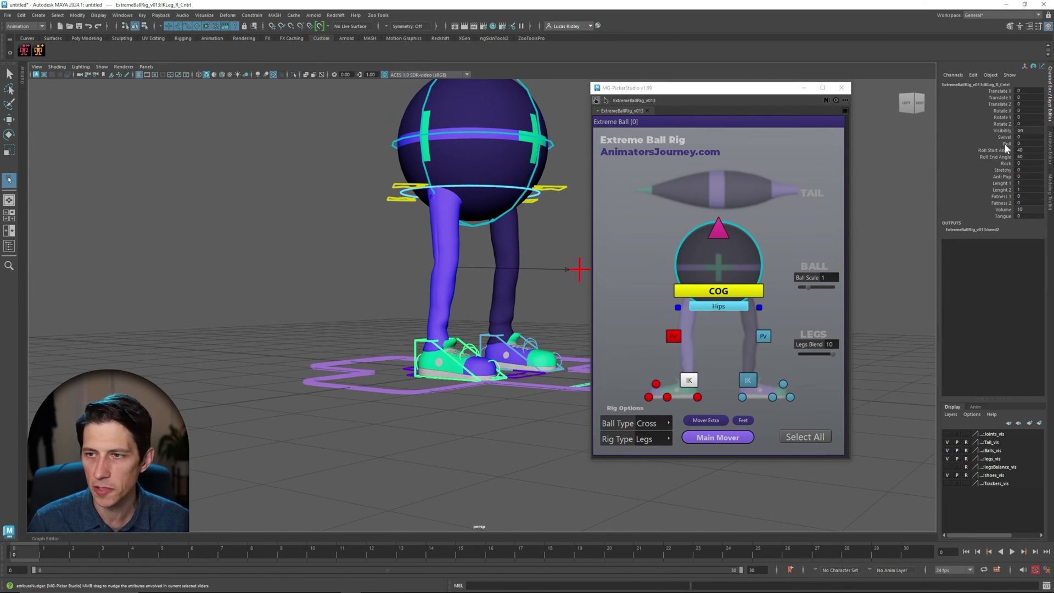
left_click(1002, 164)
middle_click_drag(339, 308, 308, 315)
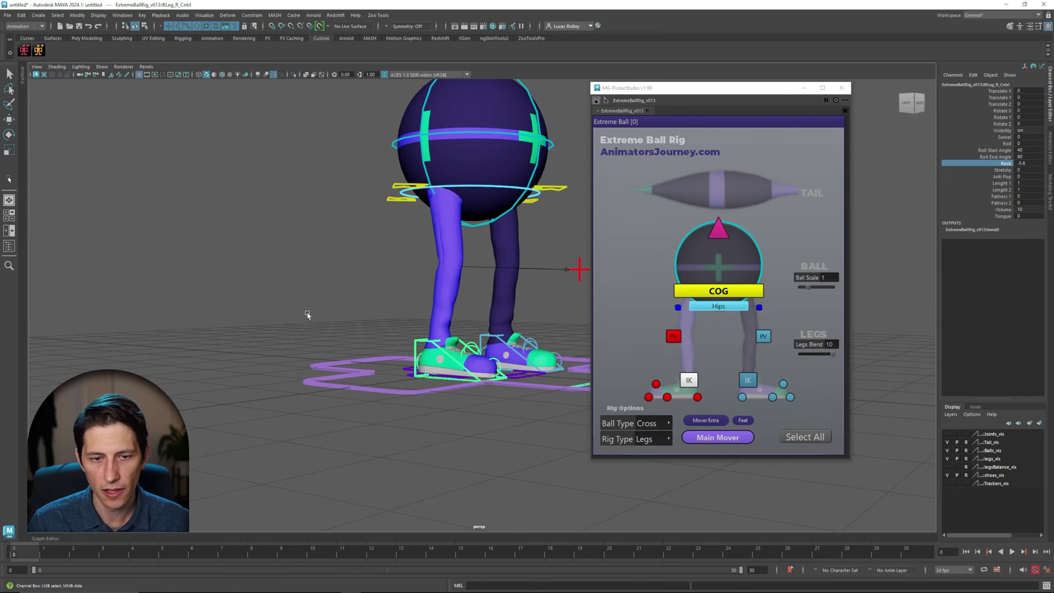
right_click_drag(308, 315, 474, 389, "alt")
left_click_drag(476, 392, 500, 273, "alt")
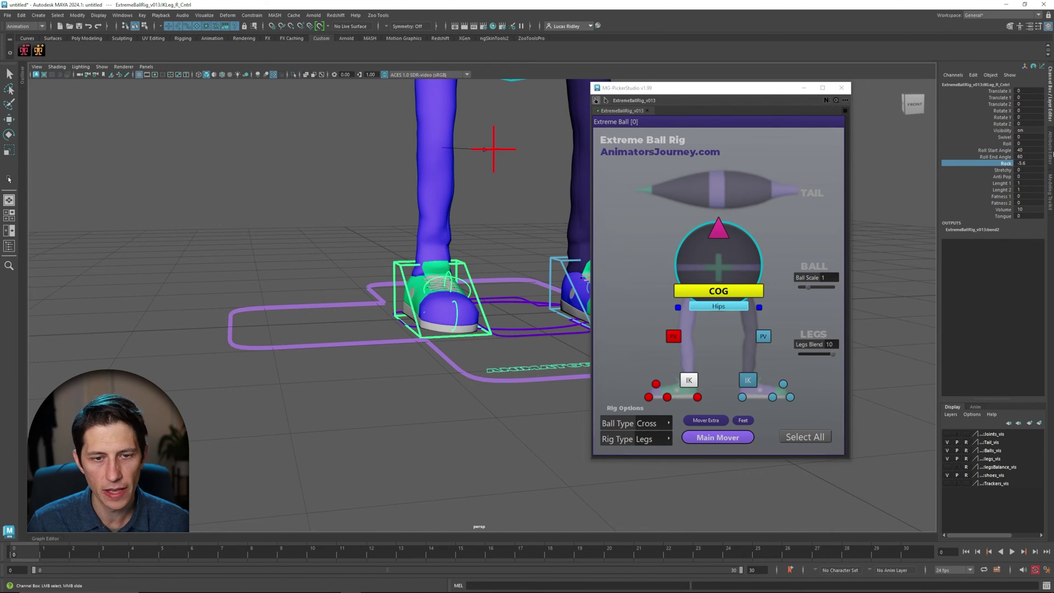
key("ctrl+z")
- Try out the Roll channel of the right foot's IK control and undo the roll
left_click(1006, 144)
middle_click_drag(297, 294, 518, 295)
left_click_drag(393, 300, 438, 233, "alt")
key("ctrl+z")
middle_click_drag(438, 233, 411, 262, "alt")
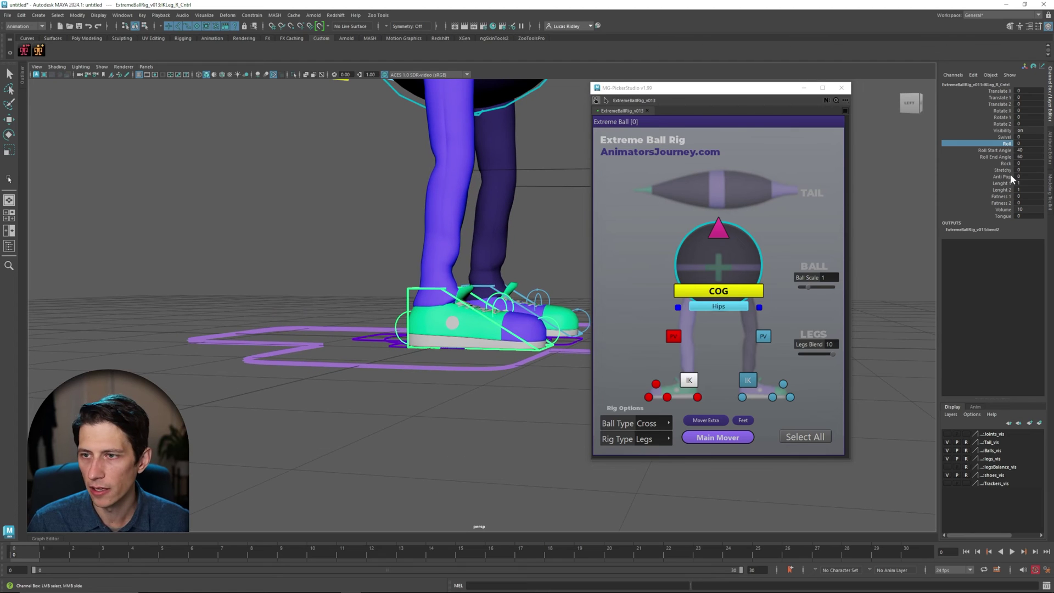
left_click_drag(404, 264, 345, 208, "alt")
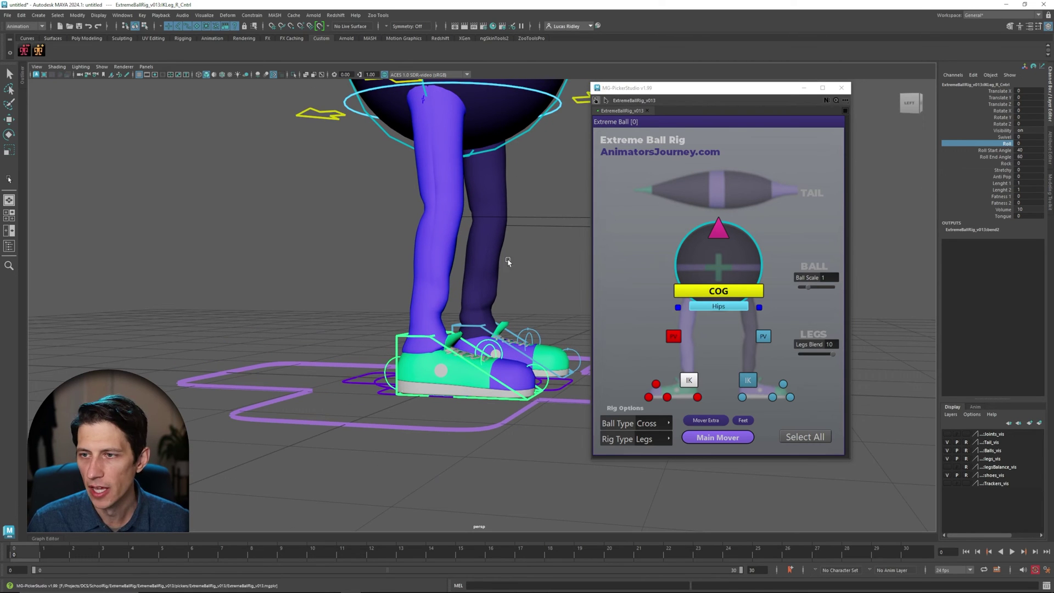
- Highlight the Lenght 1 and Lenght 2 channels of the right foot's IK control
middle_click_drag(455, 201, 441, 228, "alt")
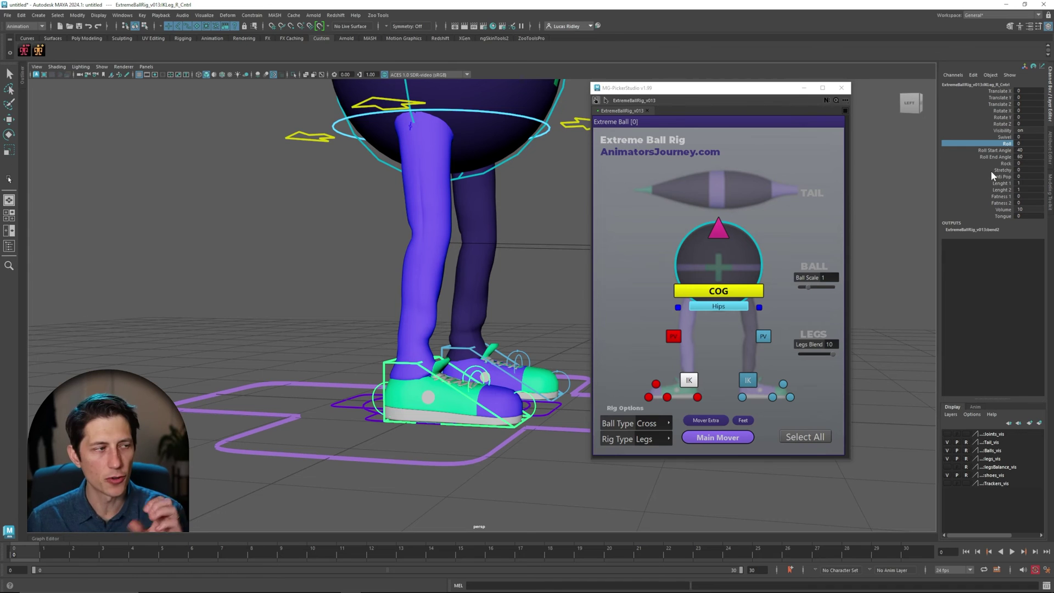
left_click_drag(987, 183, 1008, 190)
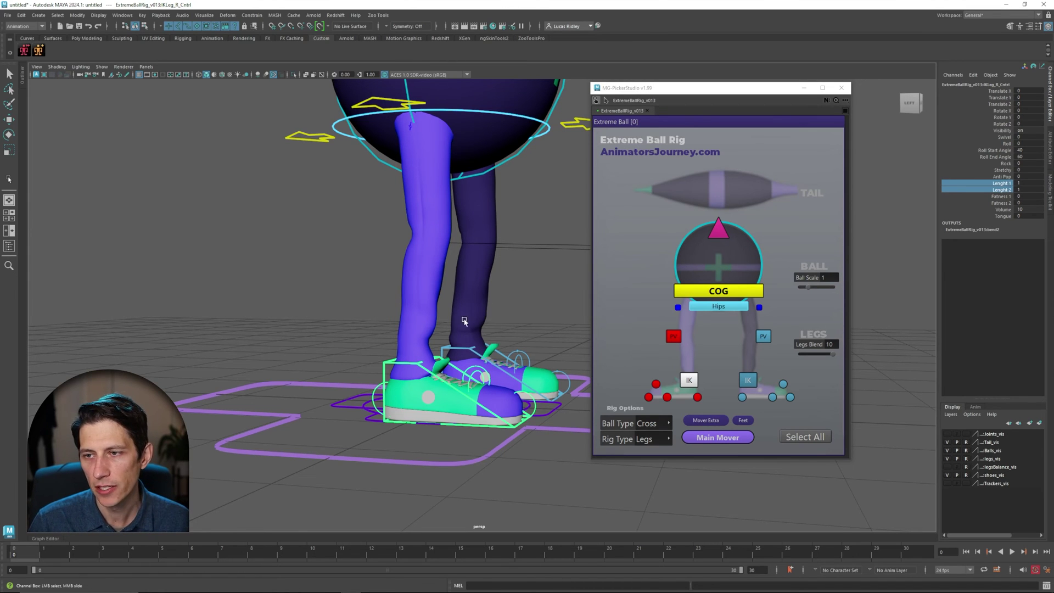
middle_click_drag(465, 321, 456, 266, "alt")
right_click_drag(456, 266, 497, 269, "alt")
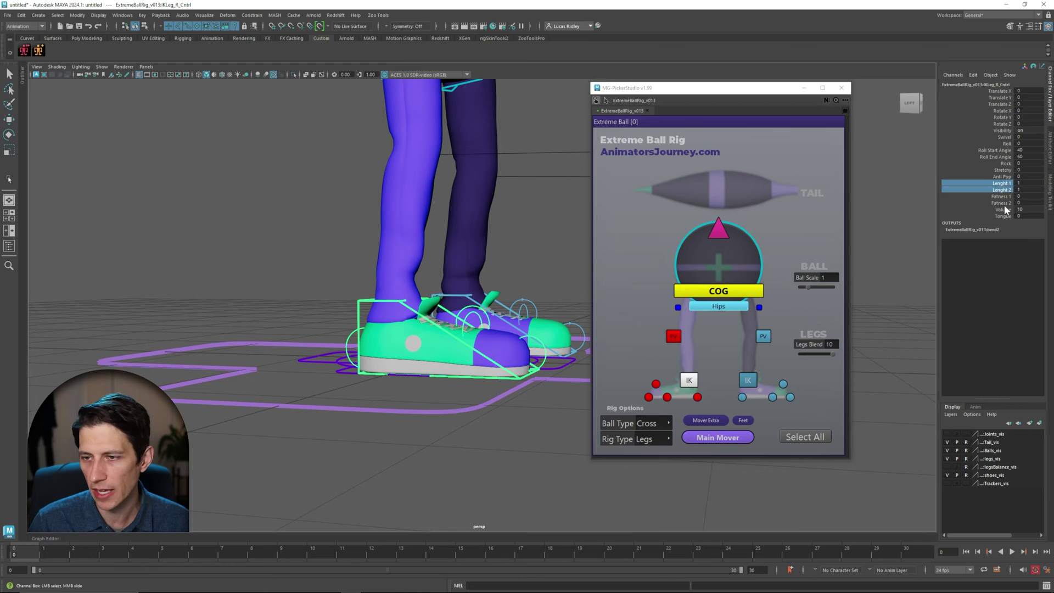
- Try out the Tongue channel on the right shoe and bring it back to 0
left_click(1004, 216)
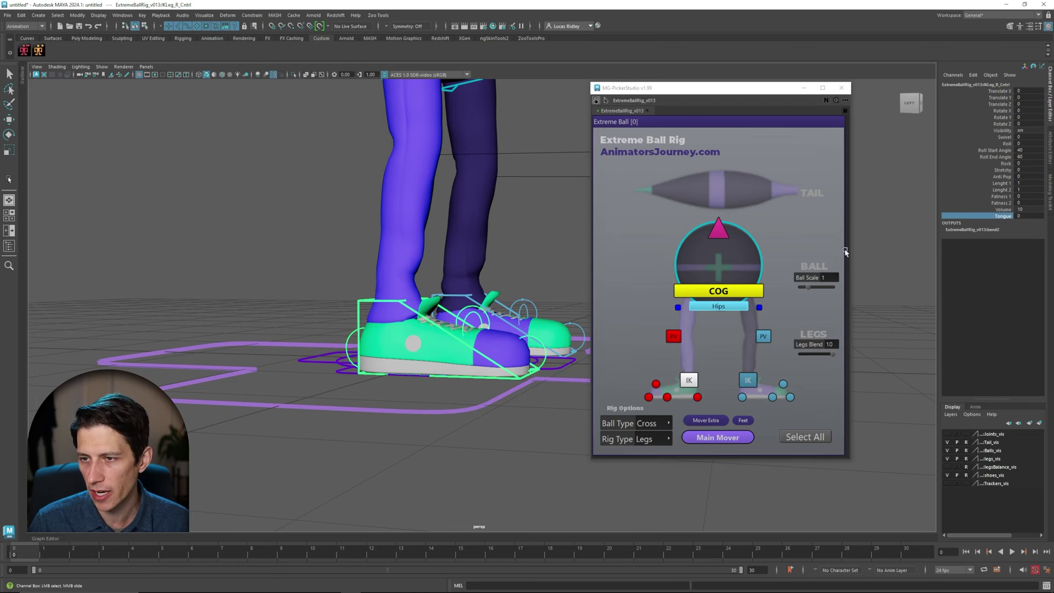
middle_click_drag(366, 243, 289, 205)
left_click_drag(289, 205, 411, 244, "alt")
middle_click_drag(411, 244, 366, 222)
right_click_drag(455, 242, 275, 198, "alt")
middle_click_drag(275, 198, 320, 344, "alt")
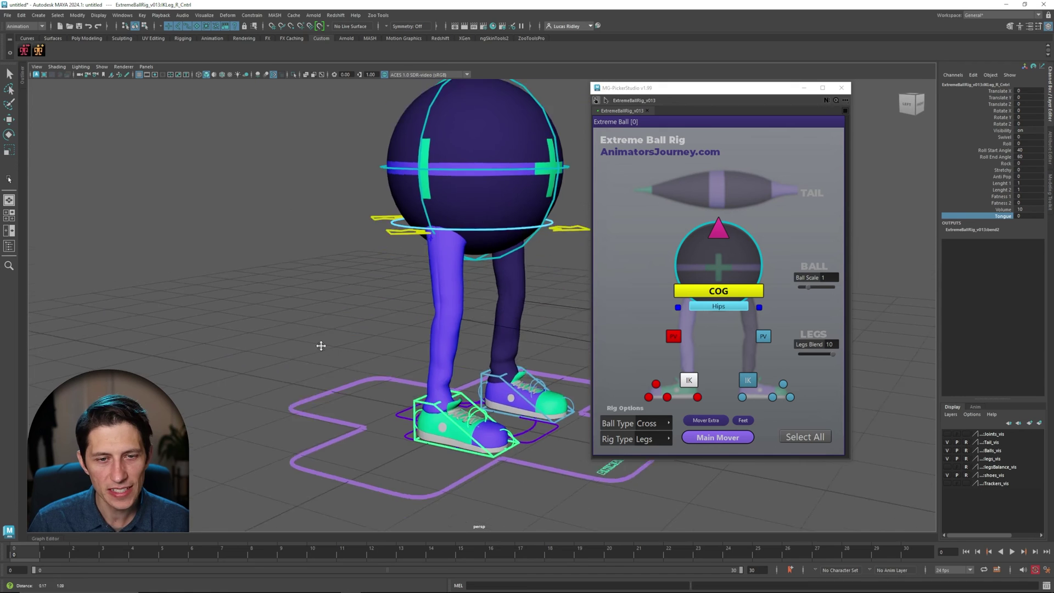
- Change the Rig Type to Legs Tail and view the ball with its tail from the side
right_click_drag(320, 343, 299, 329, "alt")
left_click_drag(313, 330, 294, 329, "alt")
left_click_drag(405, 333, 419, 304, "alt")
left_click_drag(511, 381, 455, 368, "alt")
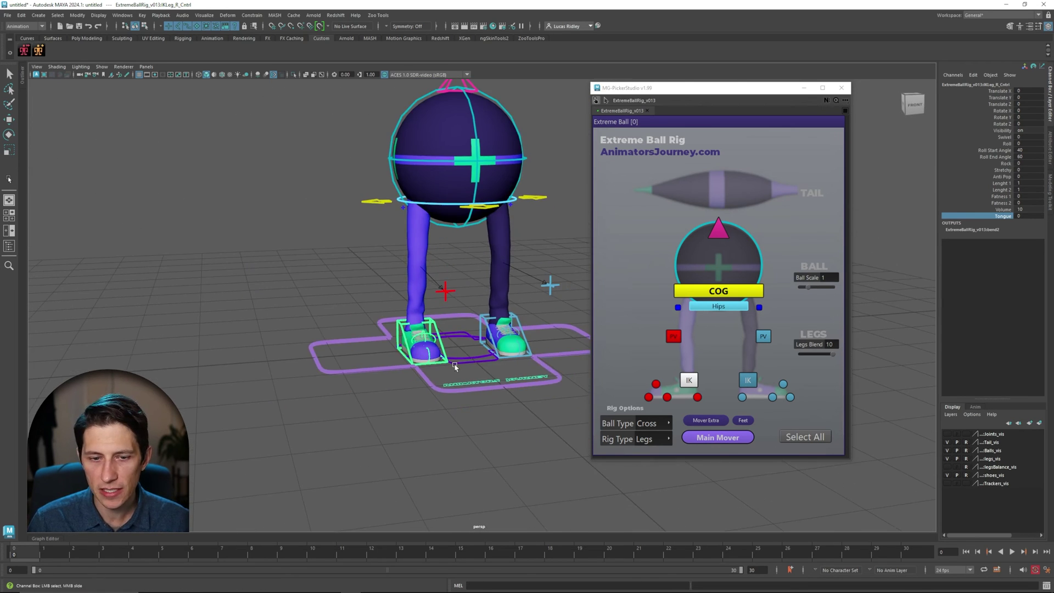
left_click(661, 442)
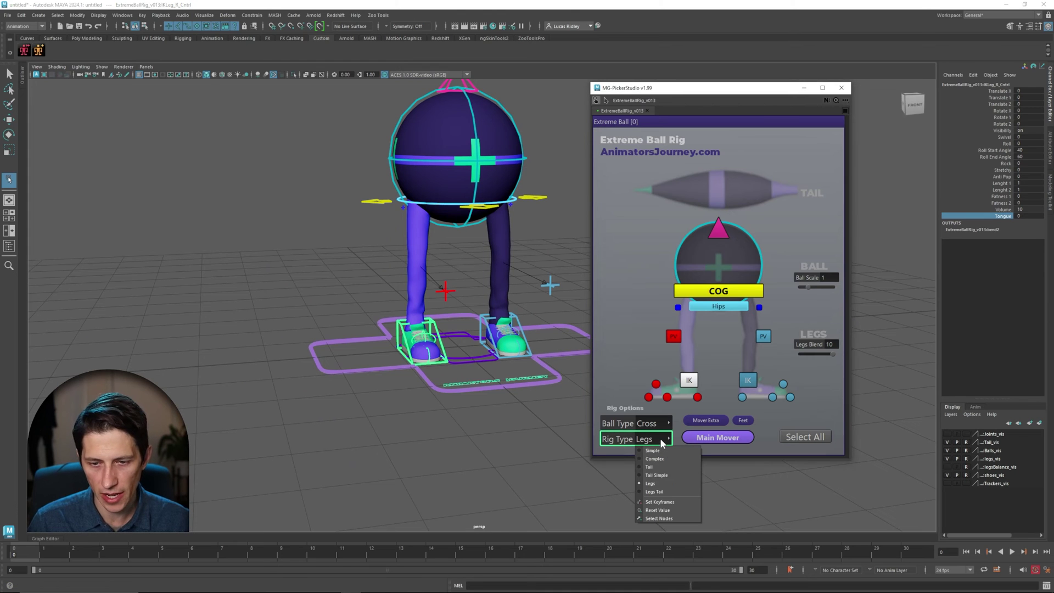
left_click(673, 491)
left_click_drag(494, 308, 416, 263, "alt")
middle_click_drag(416, 263, 380, 296, "alt")
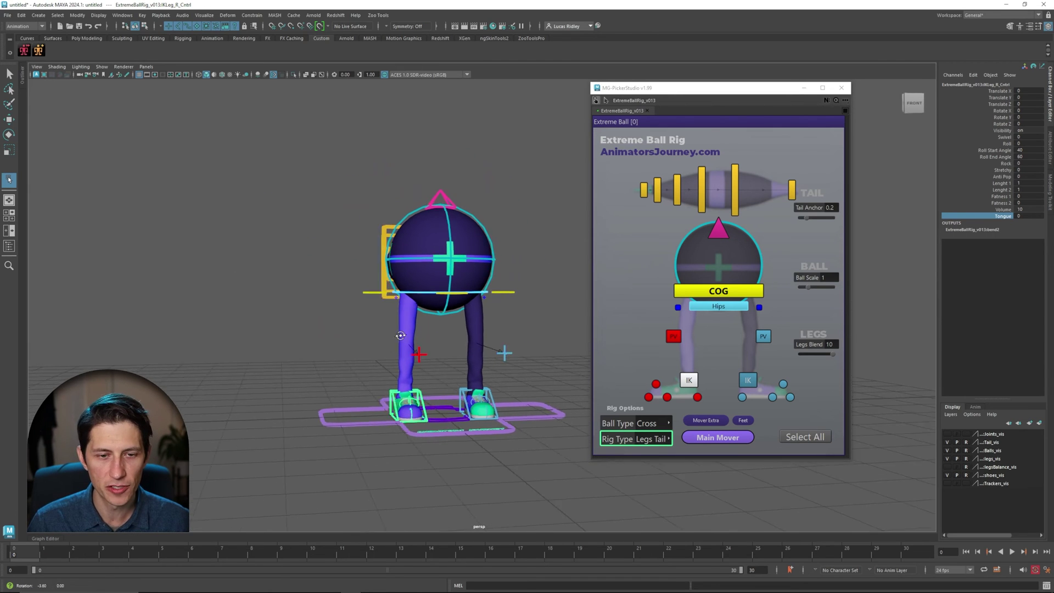
left_click_drag(433, 335, 507, 331, "alt")
- Hide the NURBS curves and the Dimensions in the viewport so only the rig's geometry shows
key("alt+1")
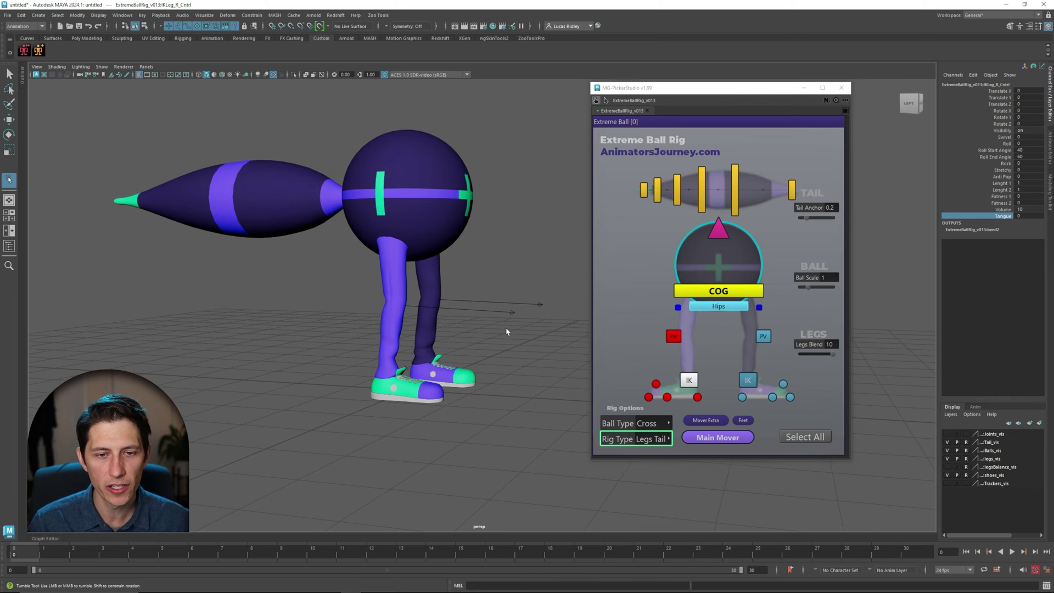
middle_click_drag(516, 325, 498, 312, "alt")
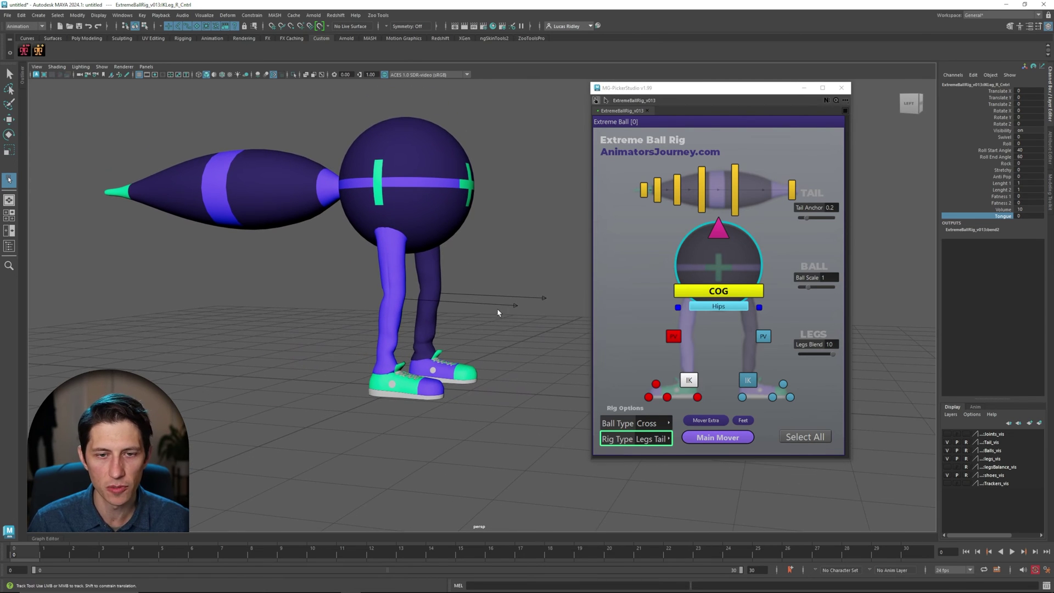
left_click(102, 67)
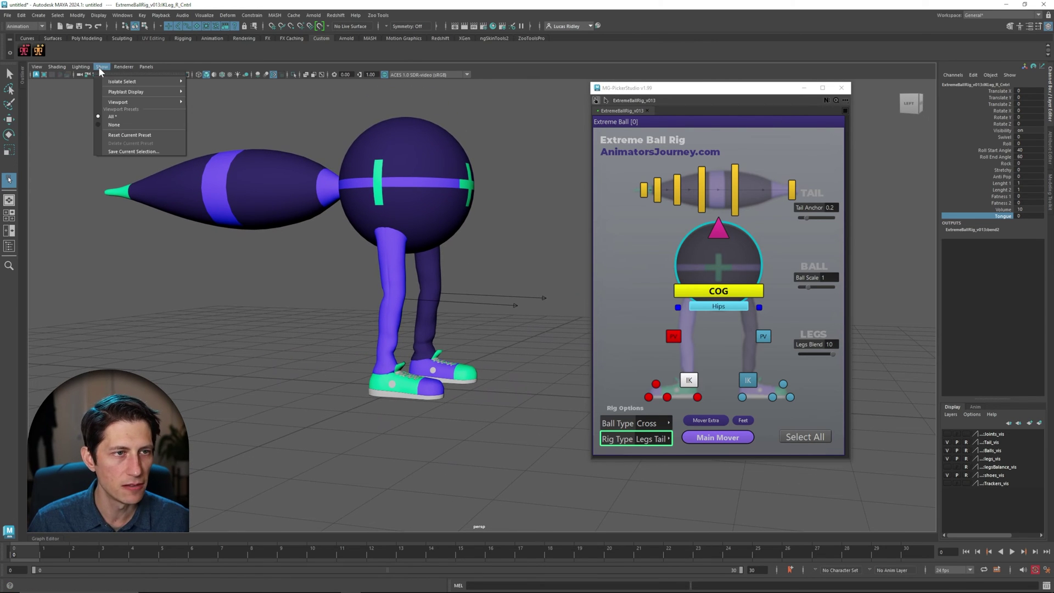
mouse_move(137, 102)
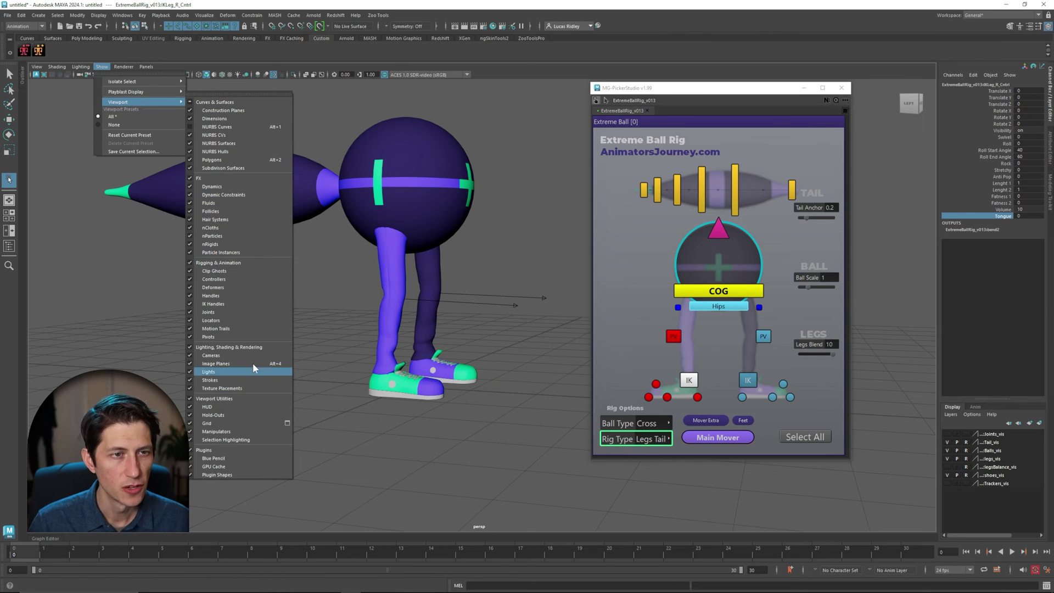
left_click(215, 119)
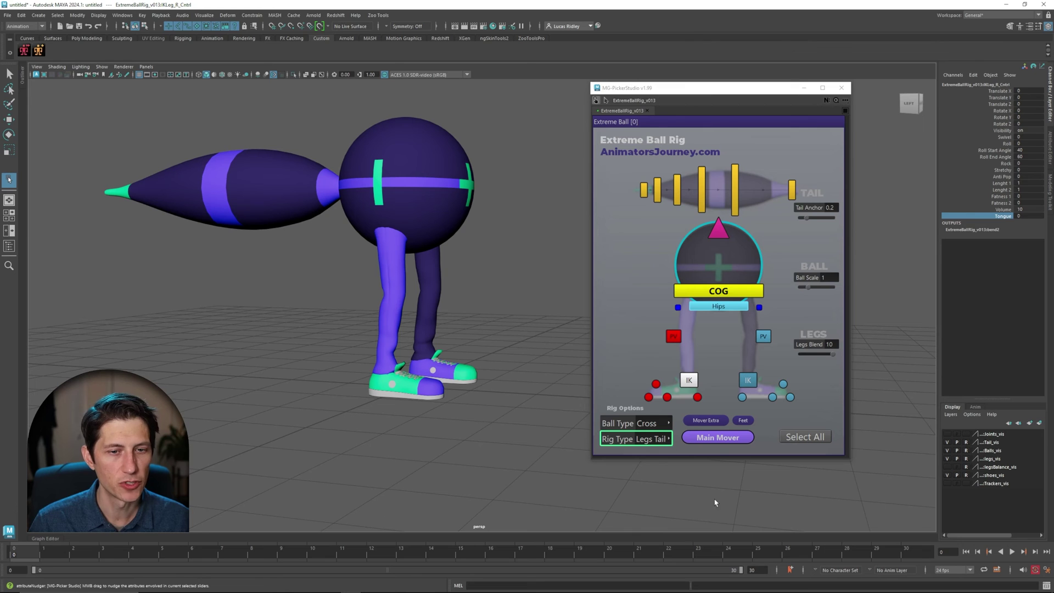
- View the clean rig from several angles and select the ball's top stretch control with the Move tool active
middle_click_drag(487, 323, 508, 355, "alt")
left_click_drag(509, 355, 400, 346, "alt")
middle_click_drag(370, 357, 376, 310, "alt")
left_click_drag(376, 309, 501, 367, "alt")
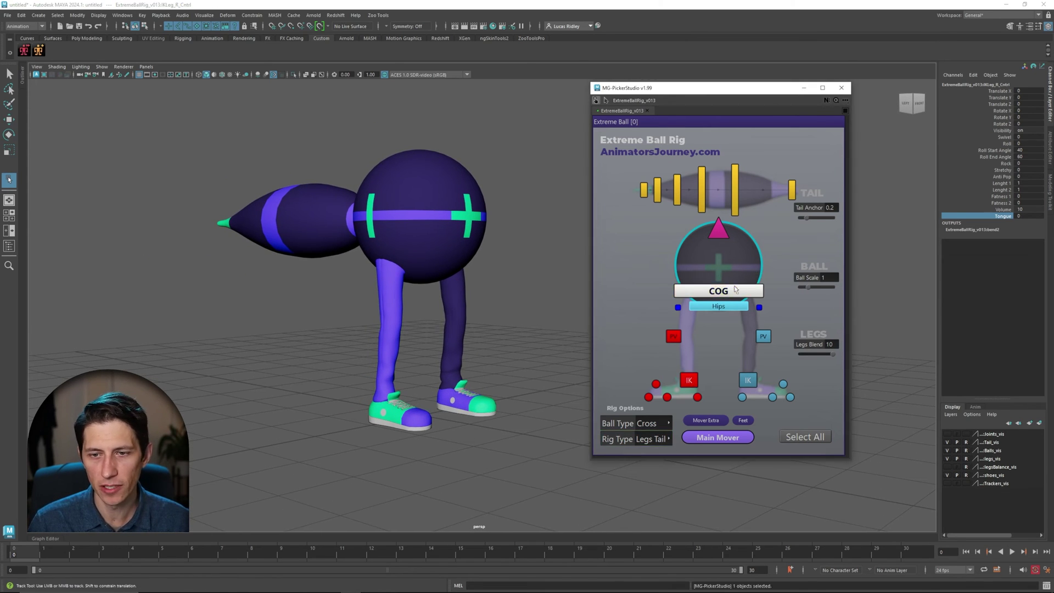
left_click(719, 228)
key("w")
left_click_drag(421, 149, 435, 181)
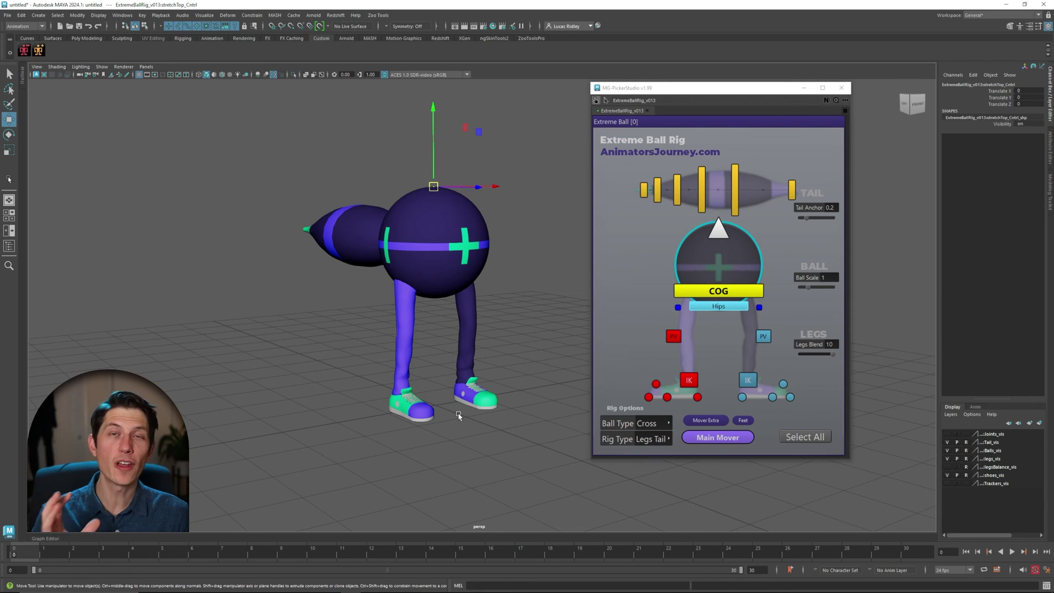
middle_click_drag(435, 424, 470, 396, "alt")
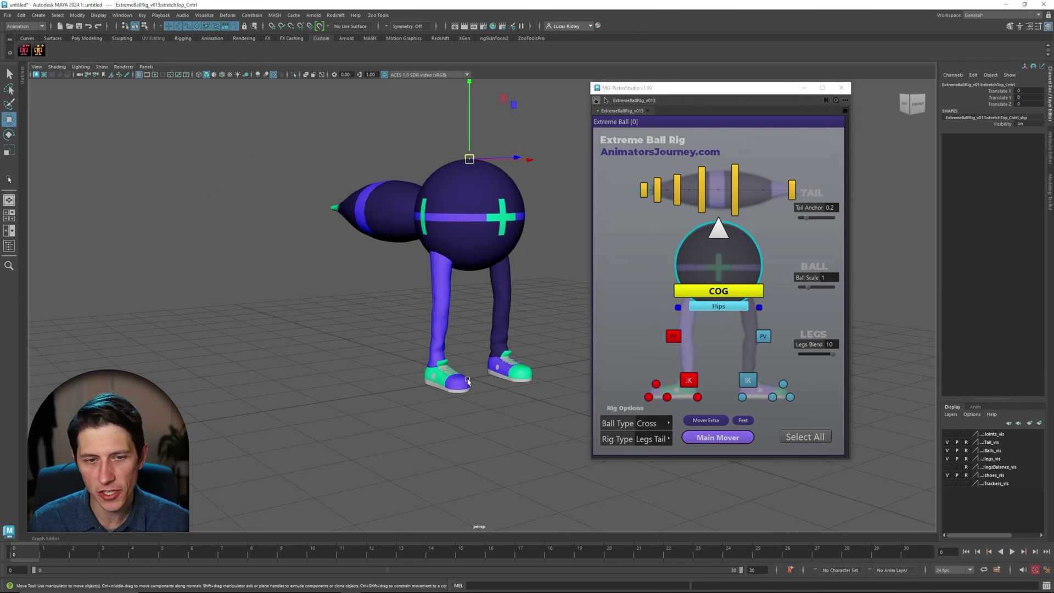
scroll(470, 397, "up", 1)
left_click_drag(470, 397, 492, 400, "alt")
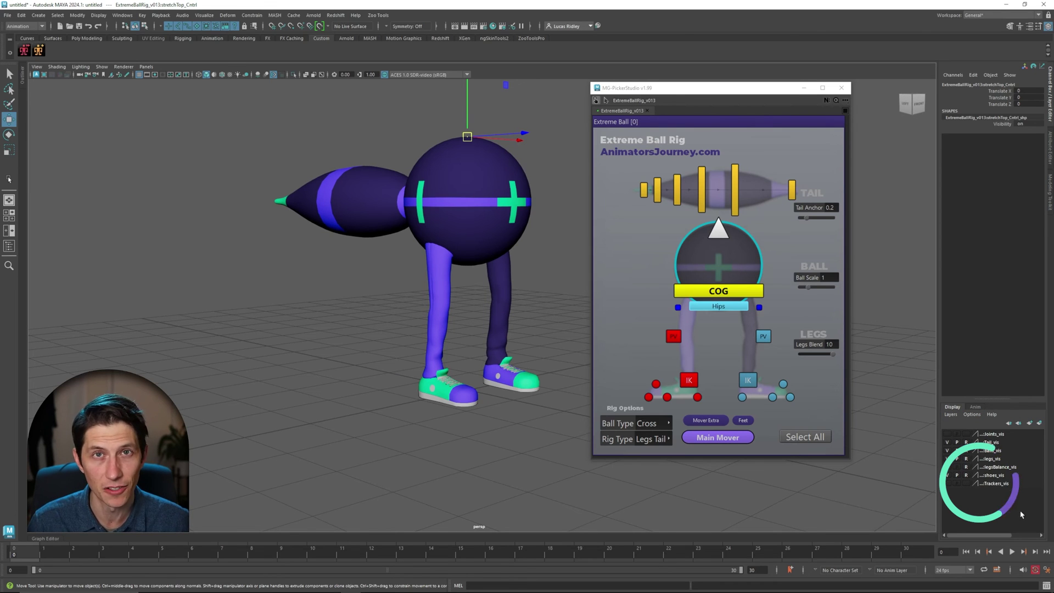
- Hide the shoes_vis and legs_vis layers and show the Trackers_vis layer
middle_click_drag(266, 390, 275, 398, "alt")
right_click_drag(275, 398, 364, 424, "alt")
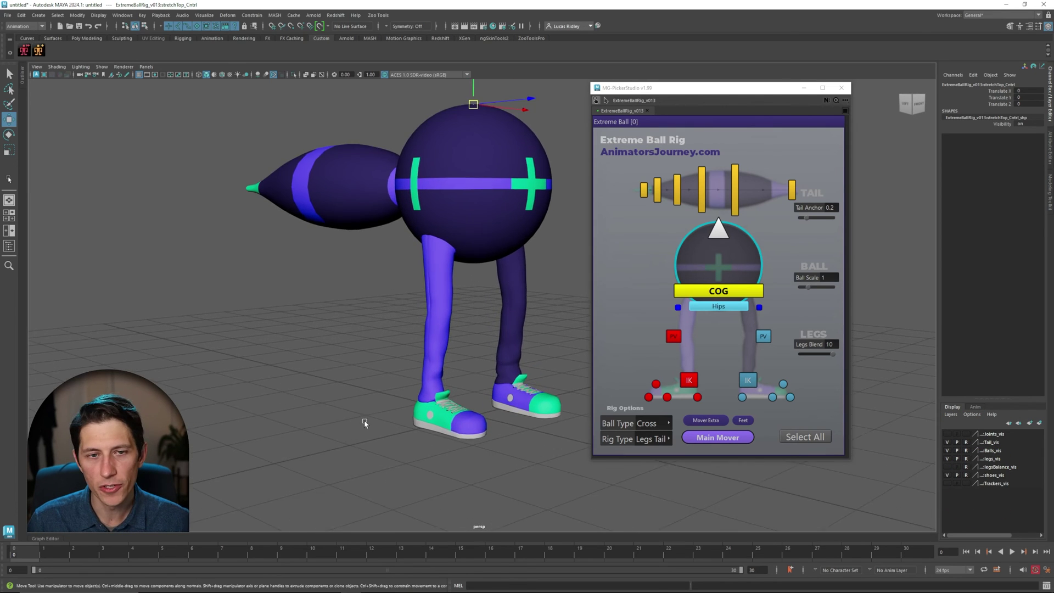
middle_click_drag(365, 424, 375, 435, "alt")
left_click(947, 475)
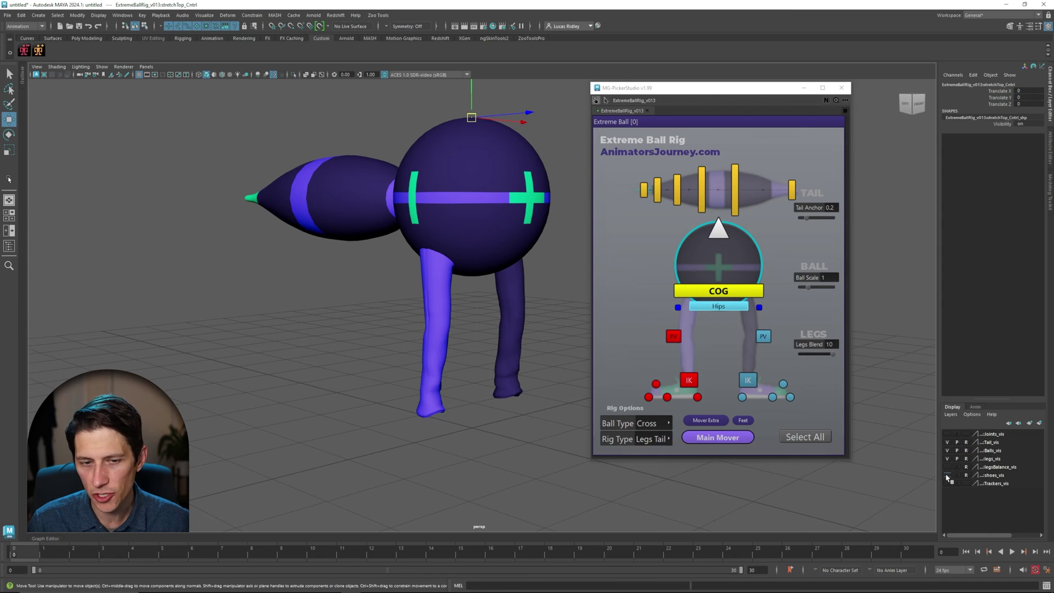
left_click(947, 459)
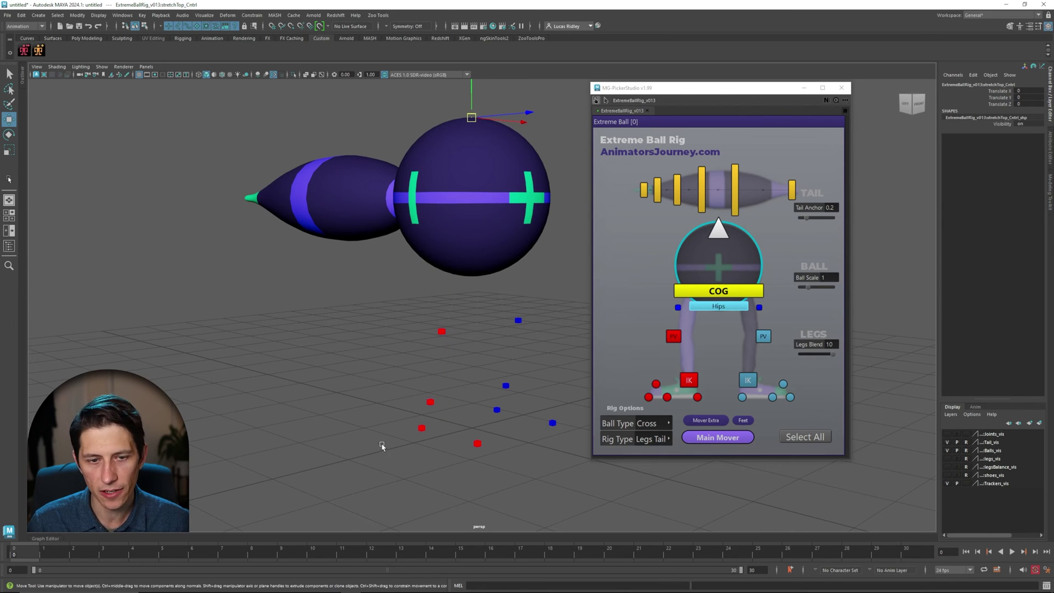
- Examine the foot trackers from the side with the control curves shown, and turn the shoes_vis and legs_vis layers back on
left_click_drag(382, 446, 454, 271, "alt")
left_click_drag(449, 384, 405, 343, "alt")
middle_click_drag(405, 342, 409, 364, "alt")
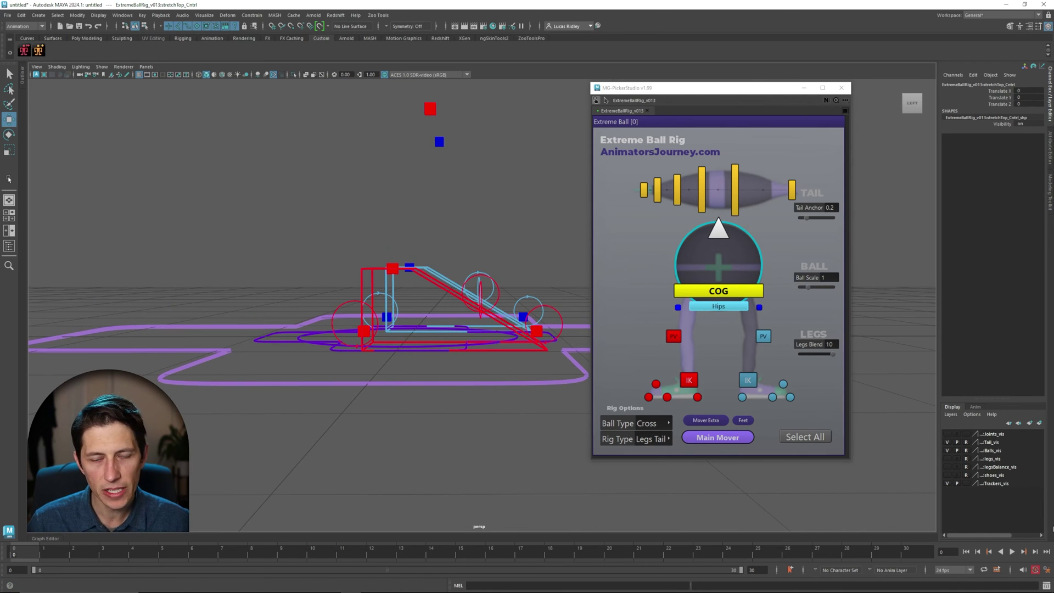
left_click(947, 475)
left_click(947, 458)
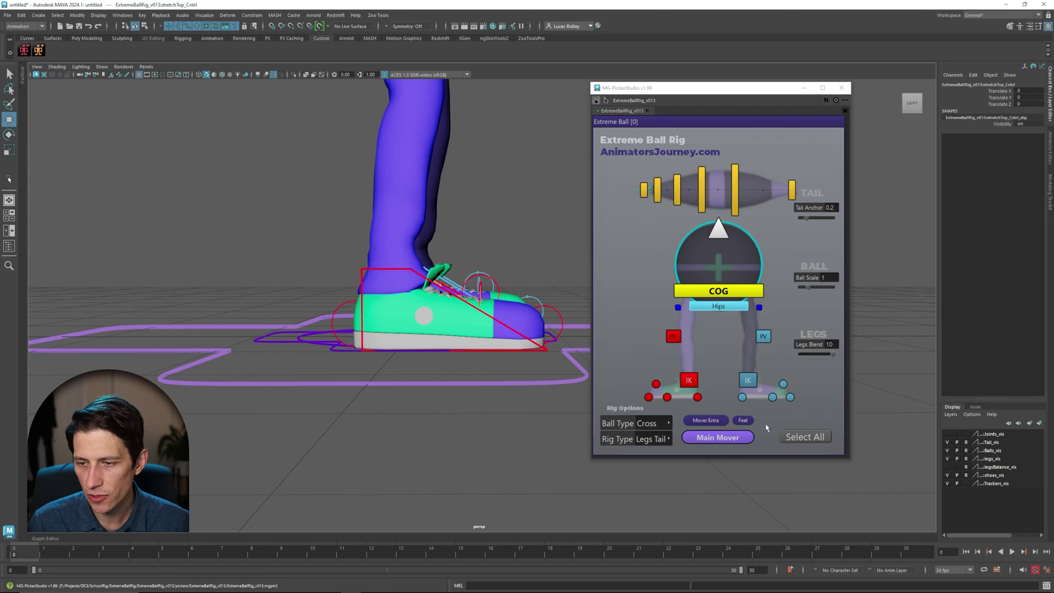
- Select the right foot's IK control and raise its Roll to 37.5 with the Move tool active
left_click_drag(367, 286, 390, 314, "alt")
left_click(365, 320)
left_click(1006, 144)
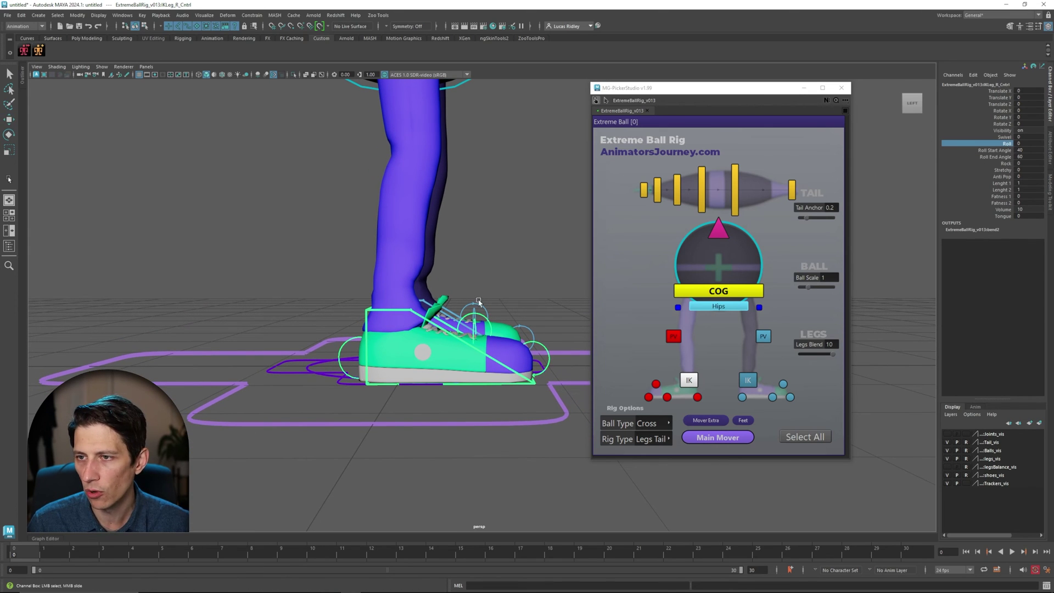
middle_click_drag(333, 369, 338, 380, "alt")
left_click_drag(337, 357, 328, 348, "alt")
middle_click_drag(310, 281, 459, 284)
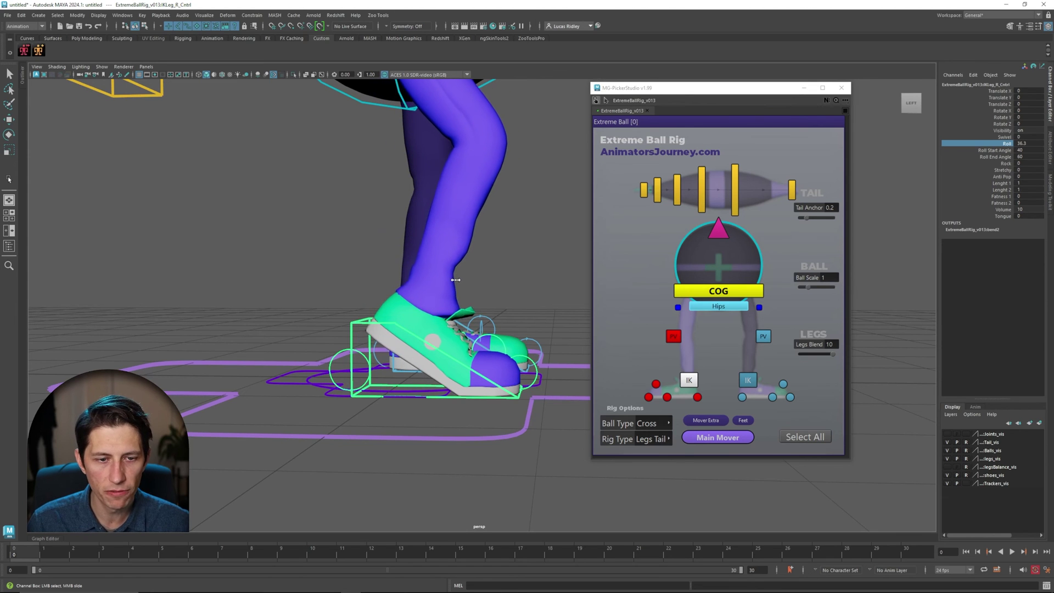
key("w")
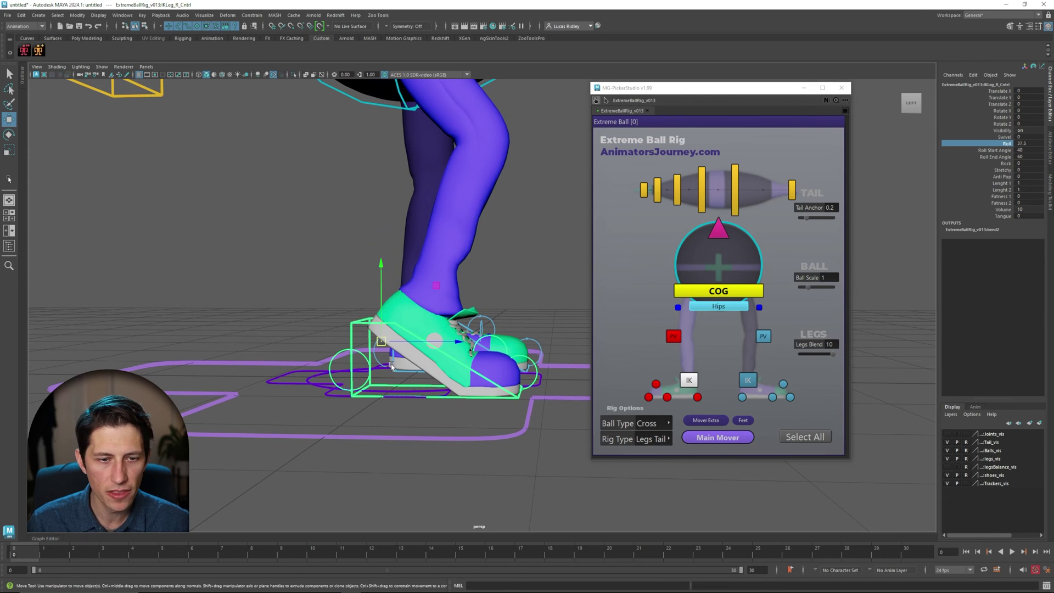
- Lower the right foot's Roll to 13.2 in a close view of the heel, and raise it to 67.8
middle_click_drag(388, 364, 409, 343, "alt")
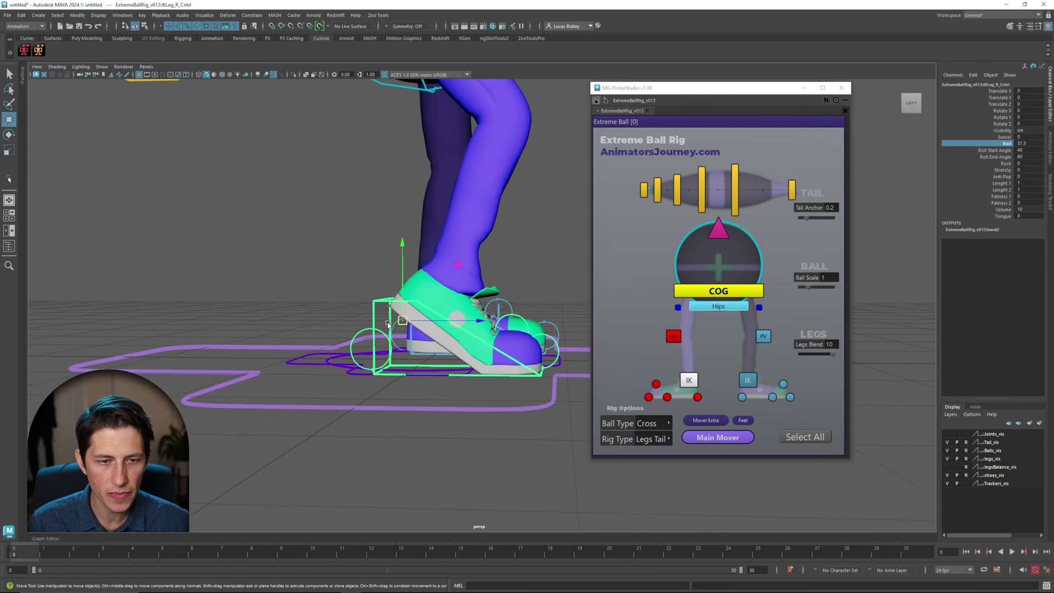
scroll(388, 324, "up", 3)
scroll(391, 324, "up", 4)
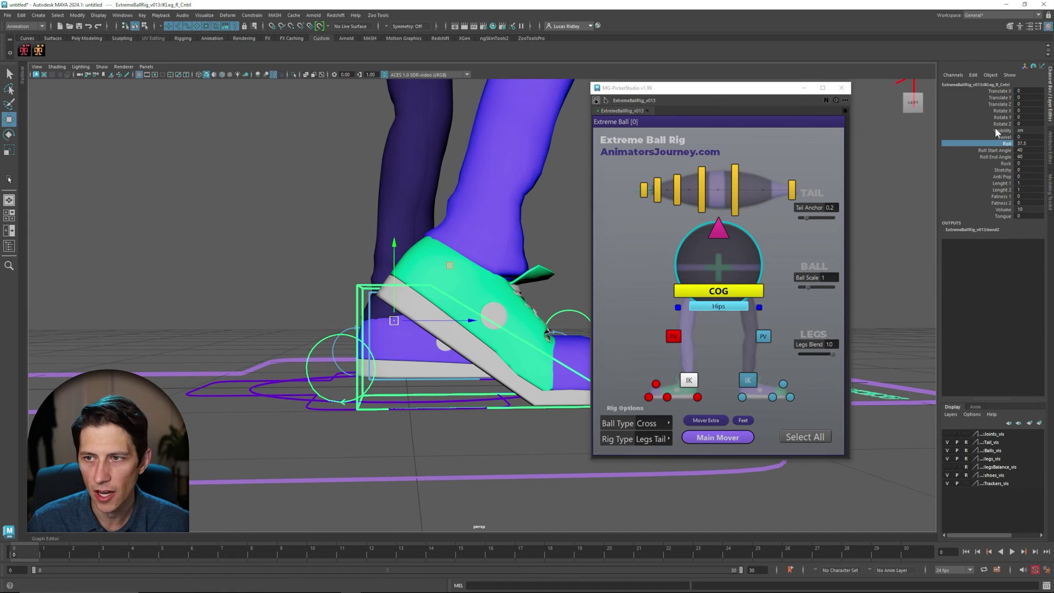
middle_click_drag(418, 309, 318, 346)
key("w")
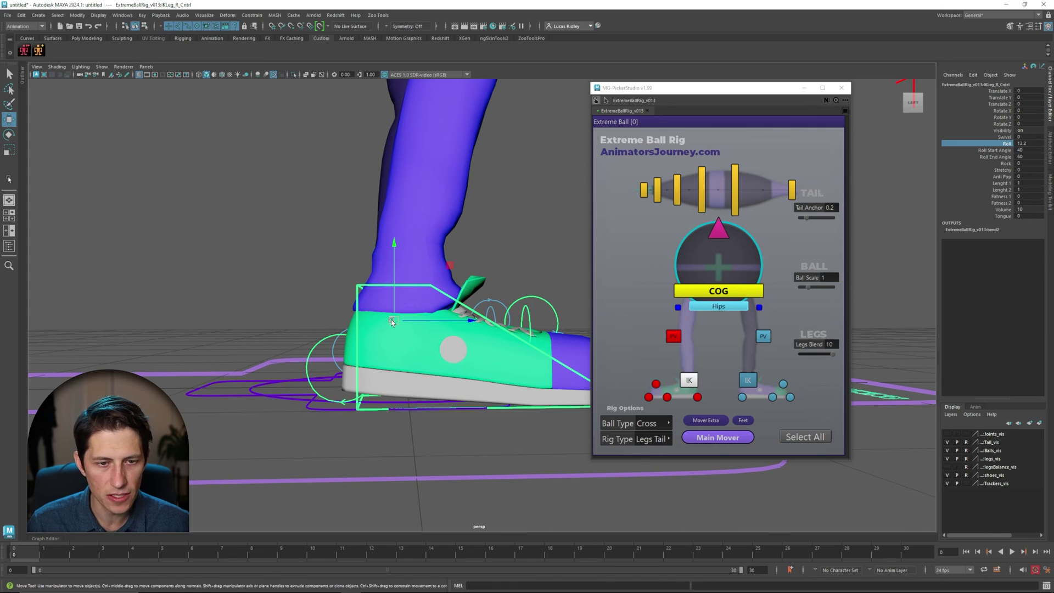
middle_click_drag(293, 358, 517, 320)
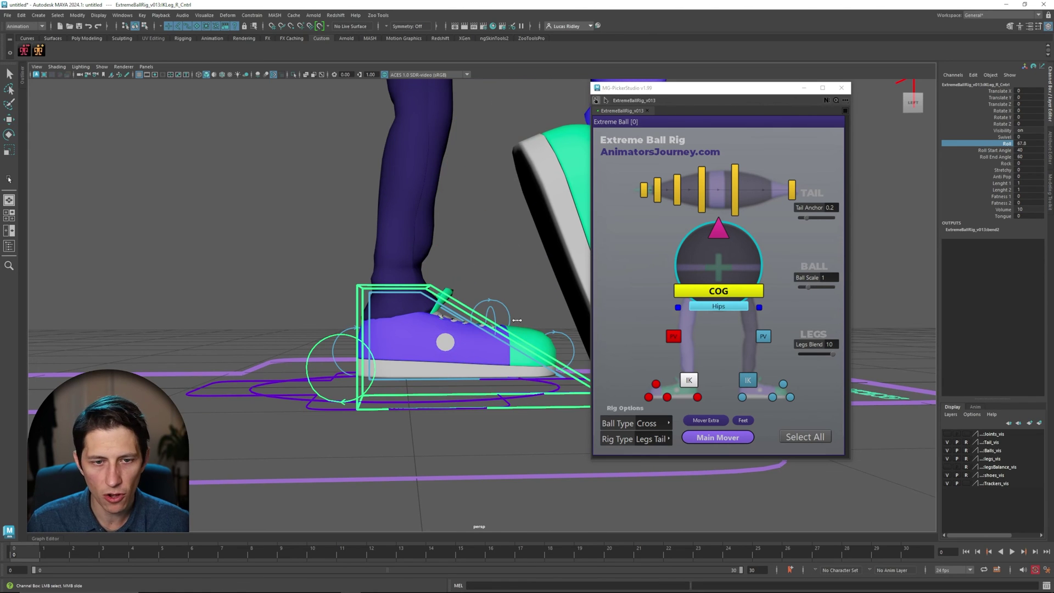
key("w")
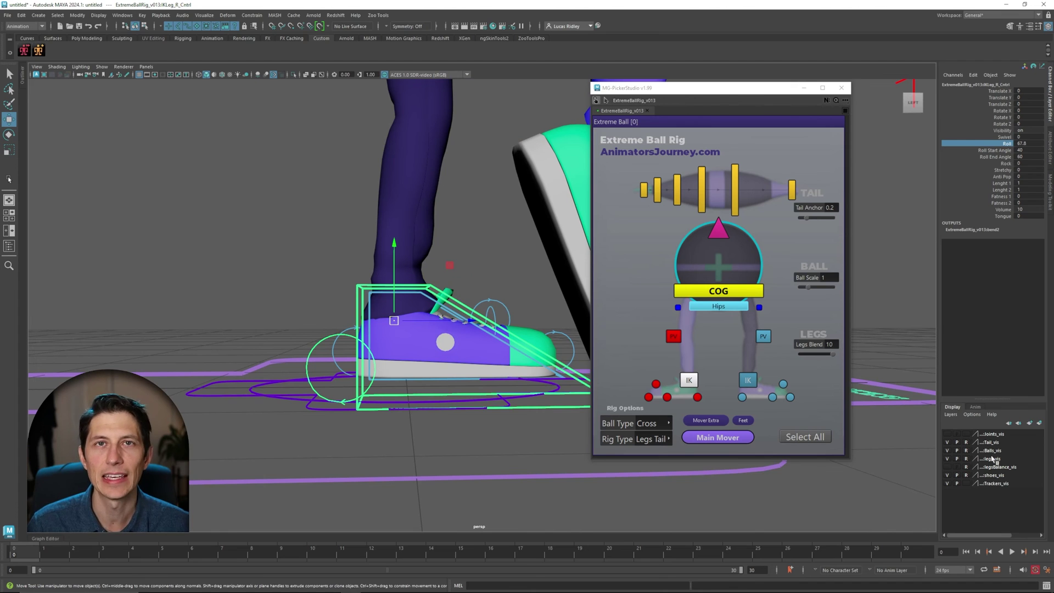
- Hide the shoes_vis layer and select the right foot's red heel tracker
left_click(947, 476)
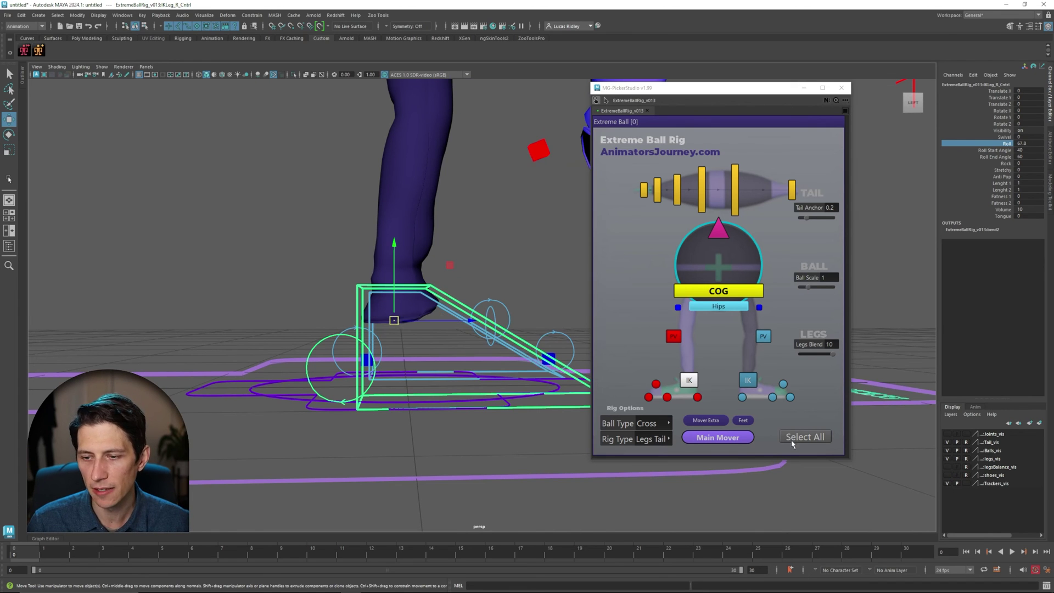
left_click_drag(508, 228, 471, 215, "alt")
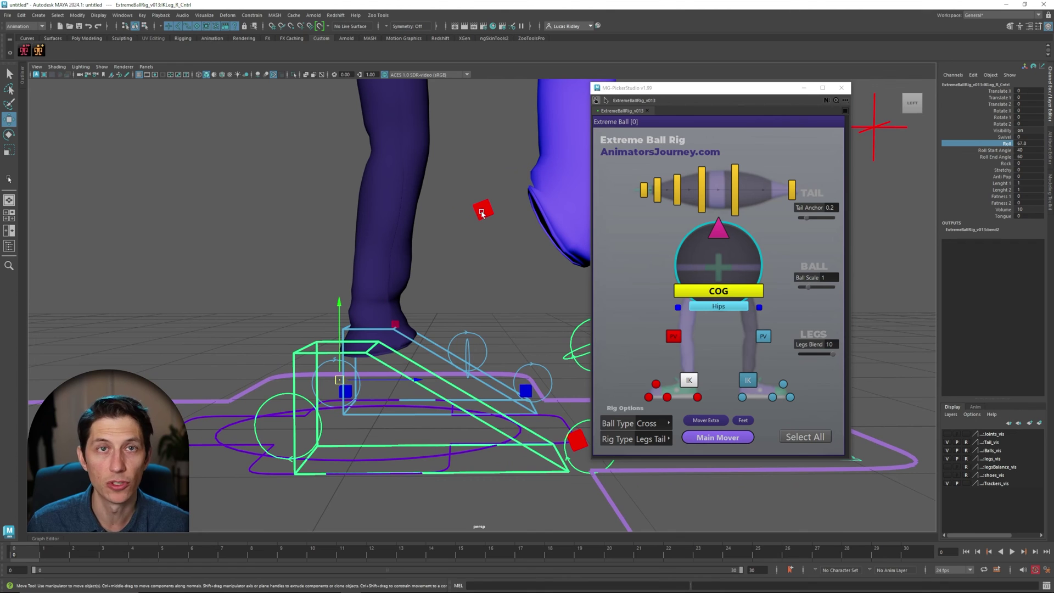
left_click(204, 15)
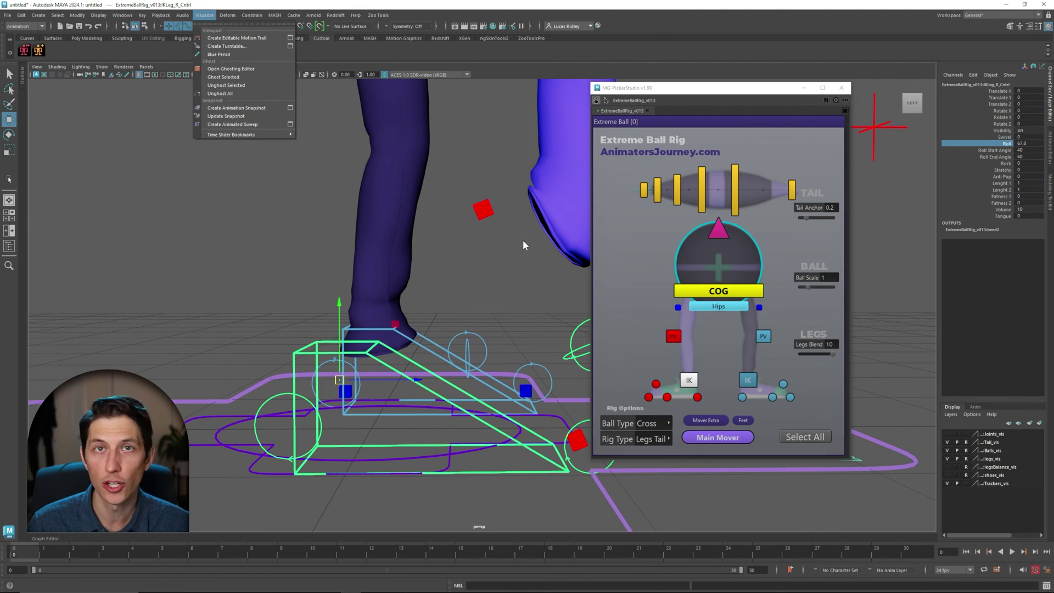
left_click(486, 210)
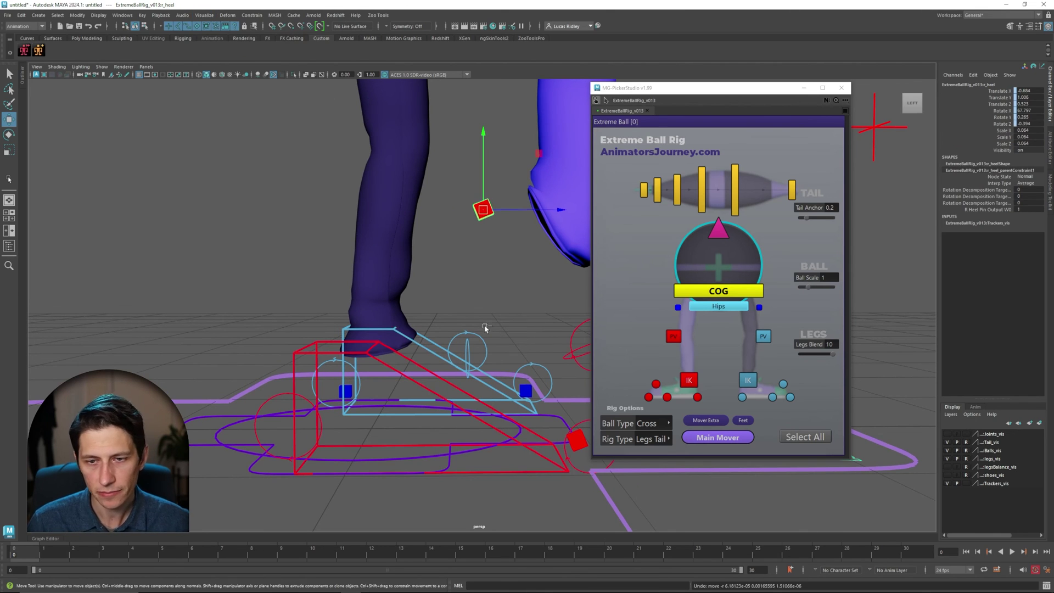
- Turn the Trackers_vis layer off and back on to compare the legs with and without their trackers
left_click(947, 484)
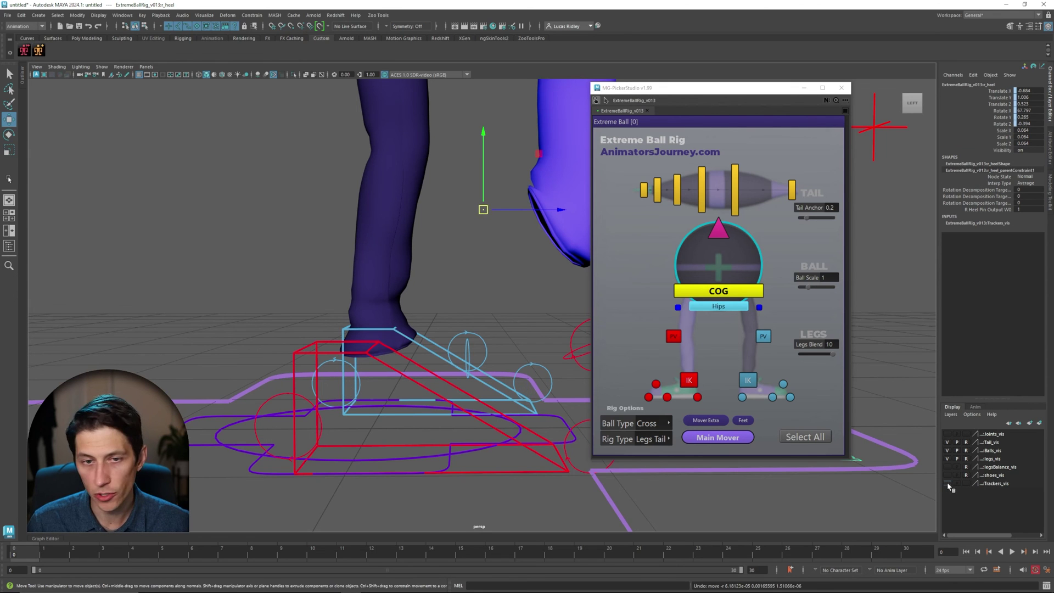
left_click(947, 484)
middle_click_drag(449, 283, 404, 353, "alt")
right_click_drag(403, 353, 411, 255, "alt")
middle_click_drag(411, 255, 413, 297, "alt")
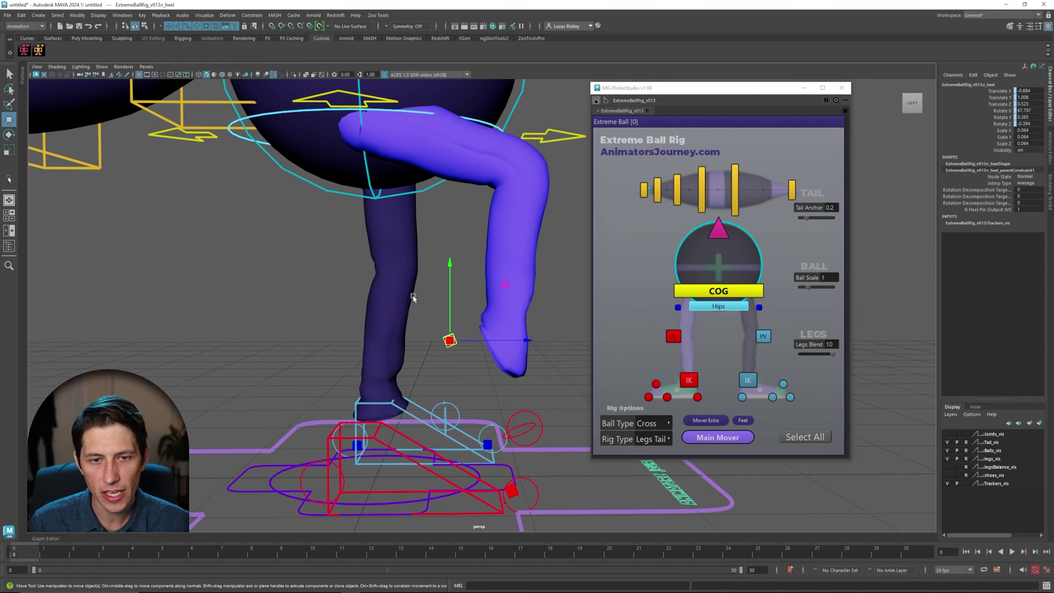
- Hide the legs_vis and Balls_vis layers and the control curves, leaving the tail and the trackers on display
left_click(947, 459)
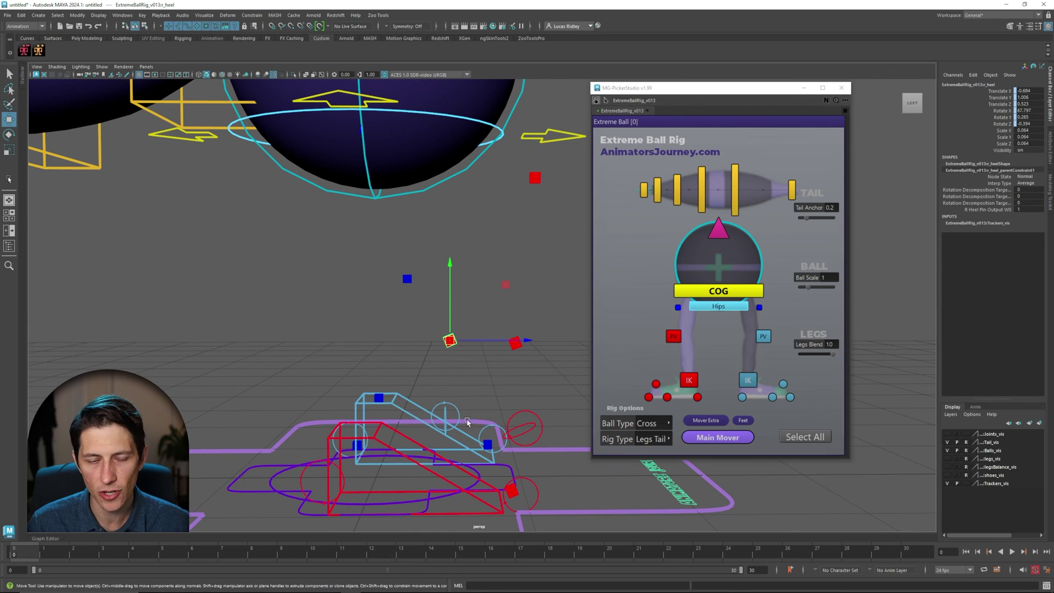
left_click_drag(467, 421, 403, 454, "alt")
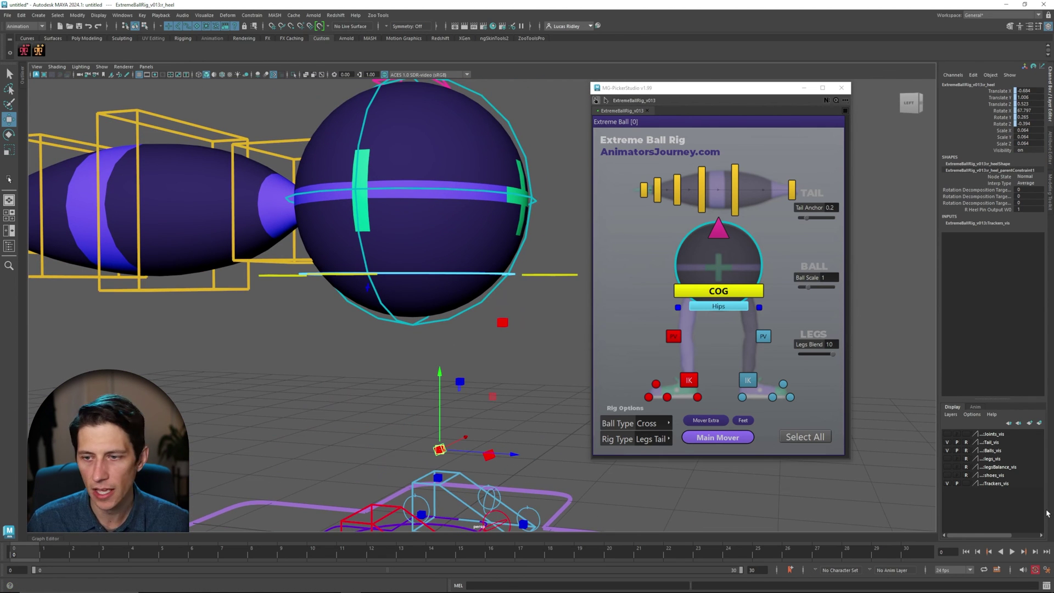
left_click(947, 450)
left_click_drag(351, 319, 399, 307, "alt")
key("alt+1")
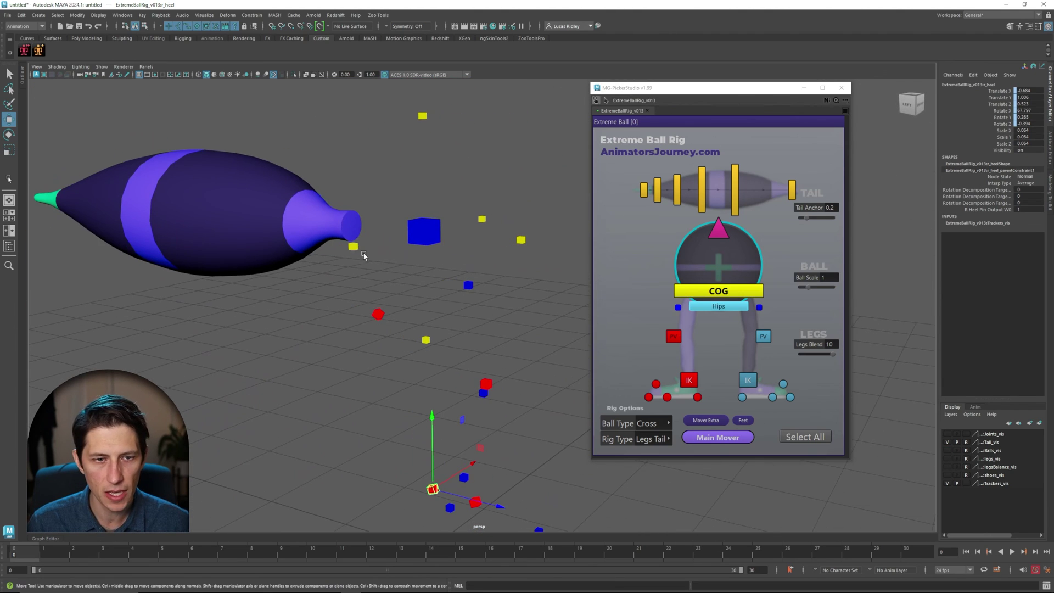
left_click_drag(364, 256, 351, 259, "alt")
left_click_drag(531, 257, 521, 260, "alt")
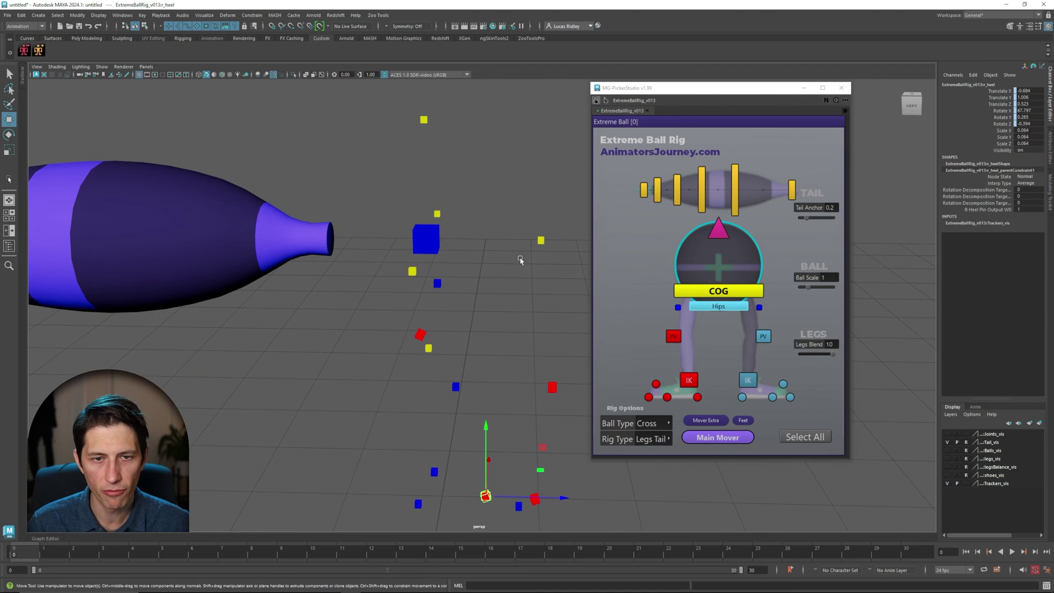
left_click_drag(413, 234, 423, 267, "alt")
- Hide the Trackers_vis layer and turn the Balls_vis, shoes_vis and legs_vis layers back on
left_click(948, 485)
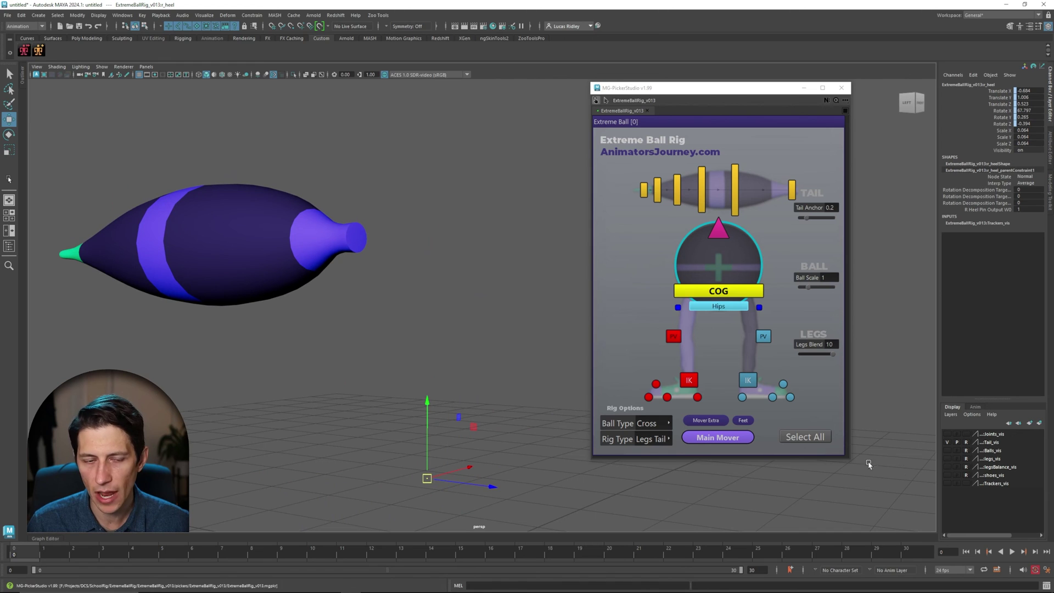
left_click(947, 450)
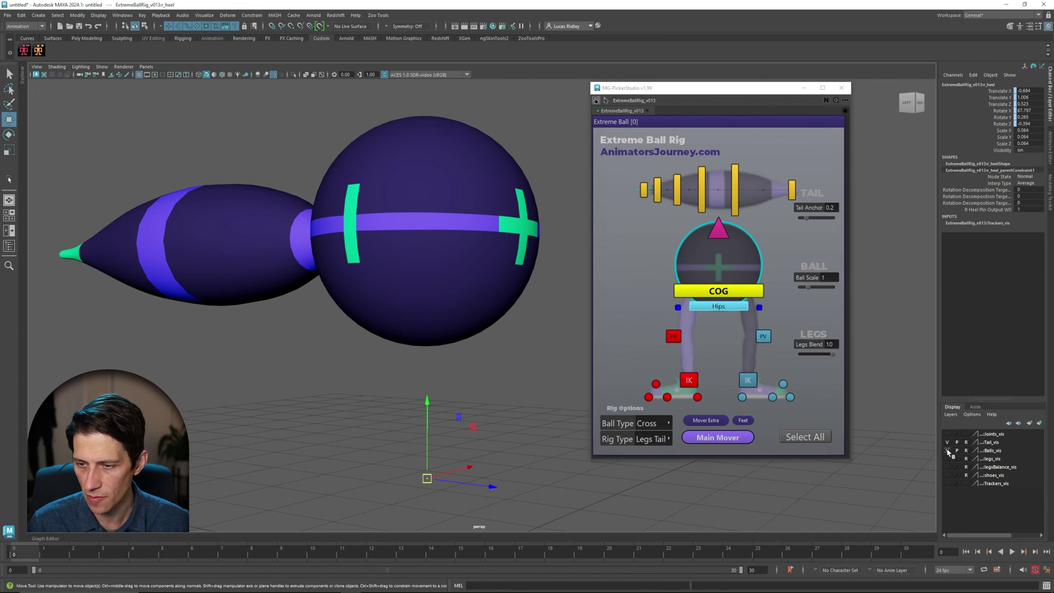
middle_click_drag(489, 437, 507, 282, "alt")
left_click_drag(506, 282, 439, 287, "alt")
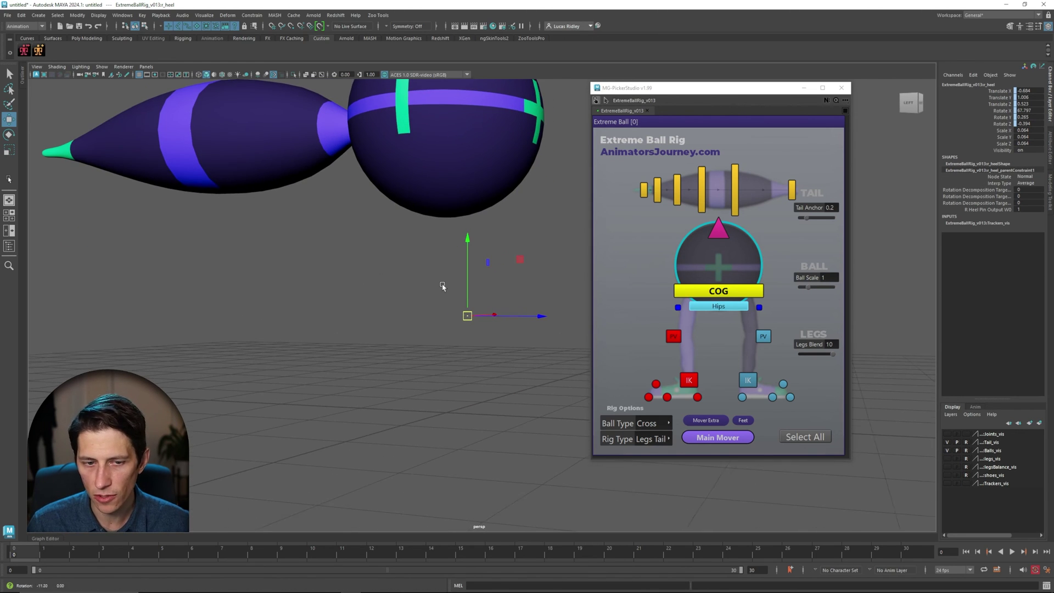
left_click(947, 475)
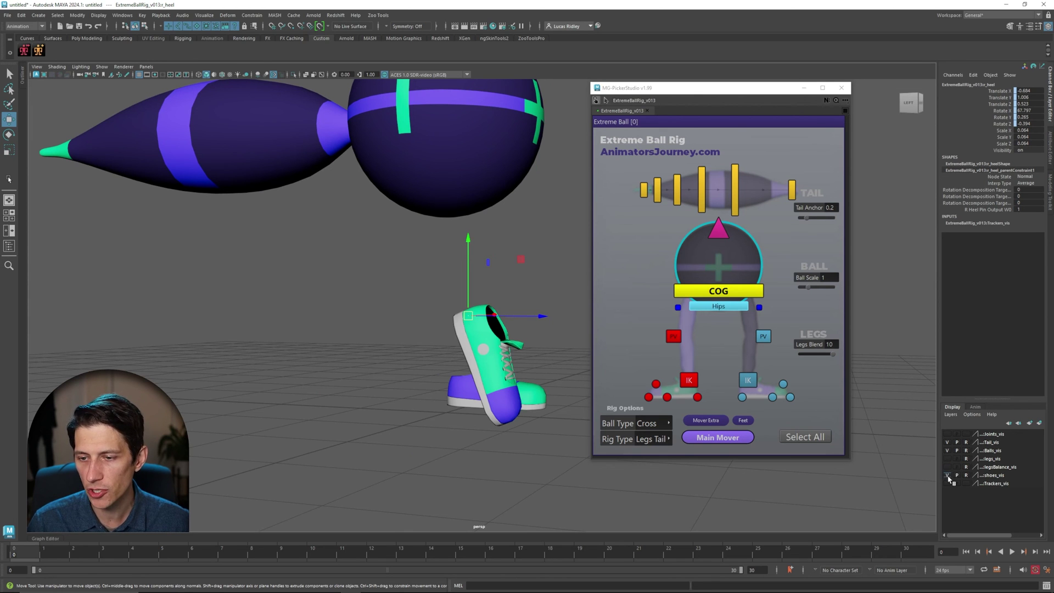
left_click(947, 459)
- Try squashing the ball by moving its top stretch control, and undo the deformation
left_click_drag(448, 137, 385, 132)
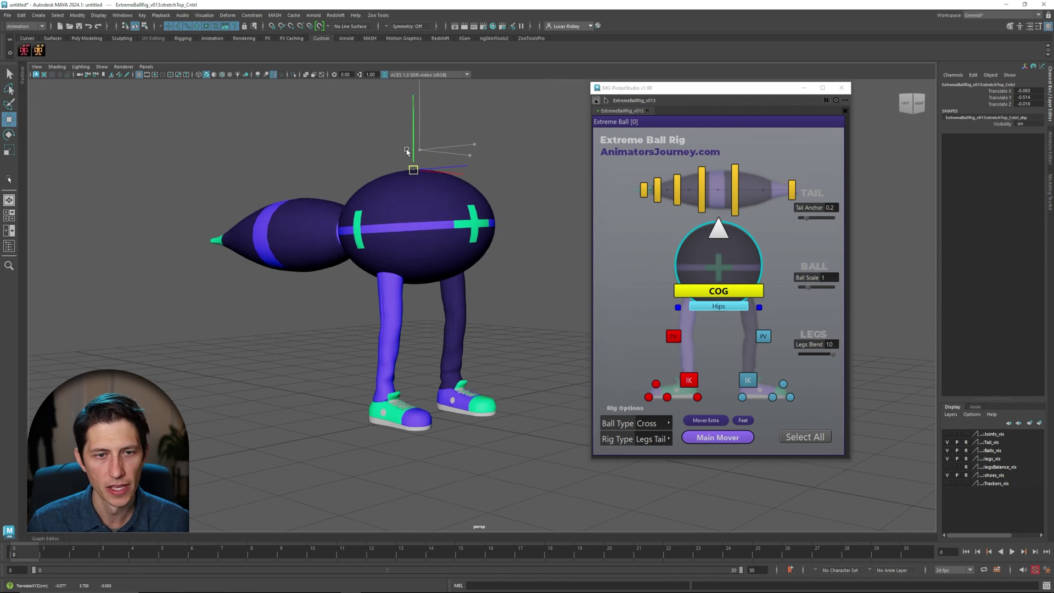
key("ctrl+z")
left_click_drag(445, 236, 414, 245, "alt")
right_click_drag(414, 244, 397, 237, "alt")
left_click_drag(397, 239, 426, 239, "alt")
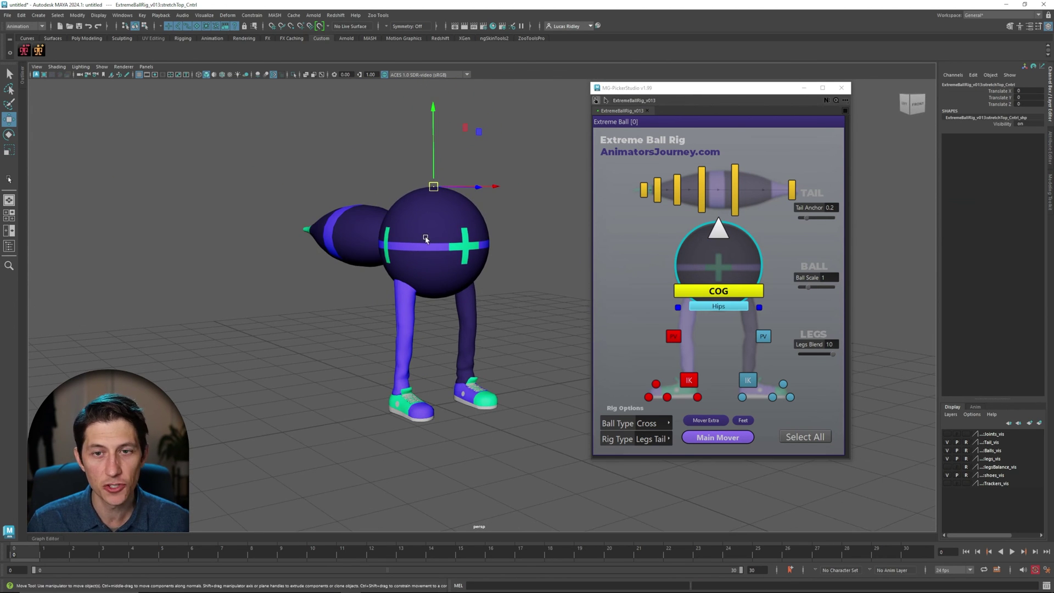